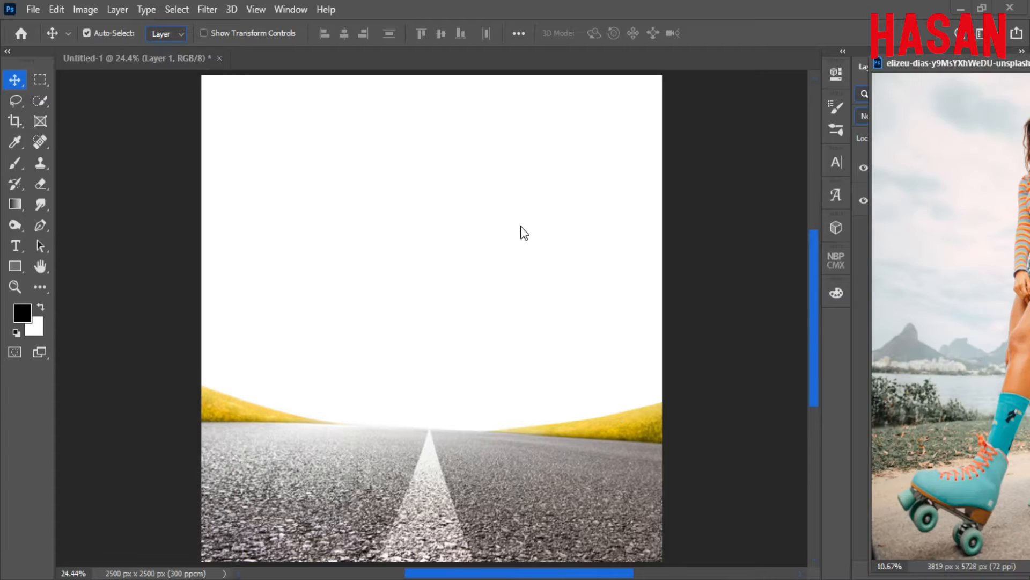
# - Dock the roller skater photo as a tabbed document and hide its masked original layer, leaving only the cutout
pyautogui.moveTo(944, 64); pyautogui.dragTo(487, 60)
pyautogui.click(861, 200)
pyautogui.click(862, 200)
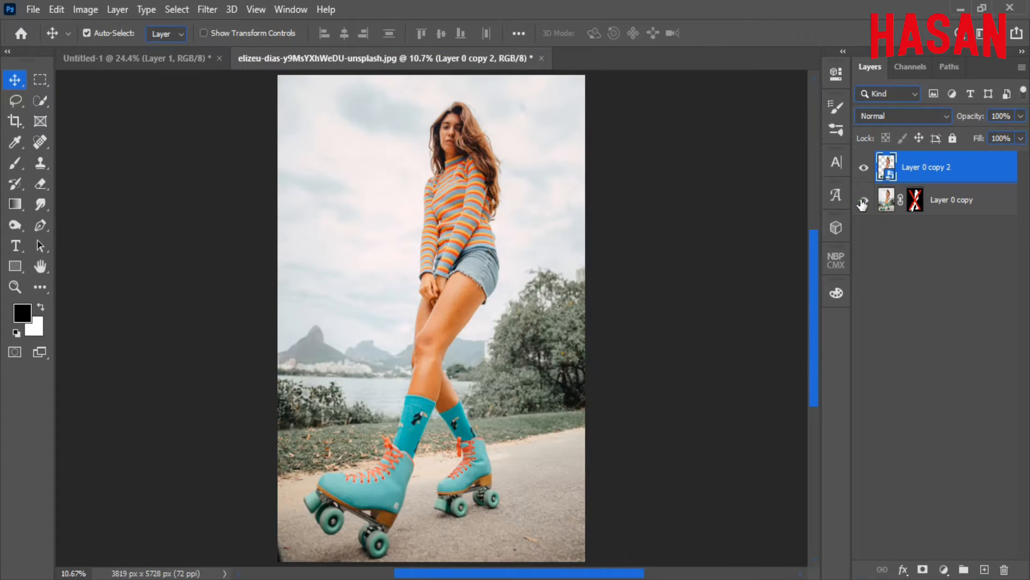
pyautogui.click(862, 200)
pyautogui.click(862, 200)
pyautogui.click(861, 200)
# - Copy the skater cutout into the road composition and close the source photo
pyautogui.moveTo(411, 56); pyautogui.dragTo(633, 62)
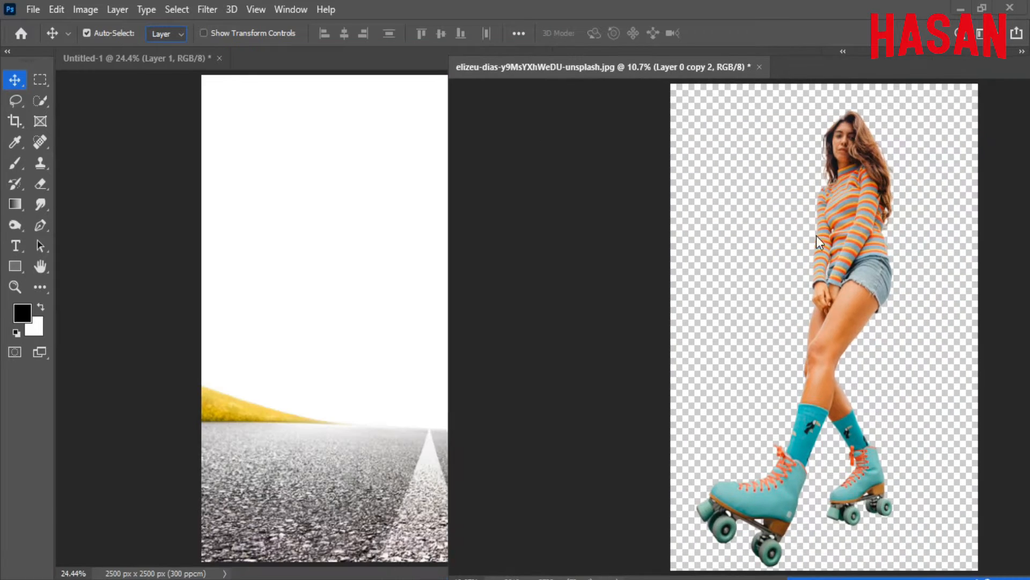
pyautogui.moveTo(666, 235); pyautogui.dragTo(431, 215)
pyautogui.click(700, 70)
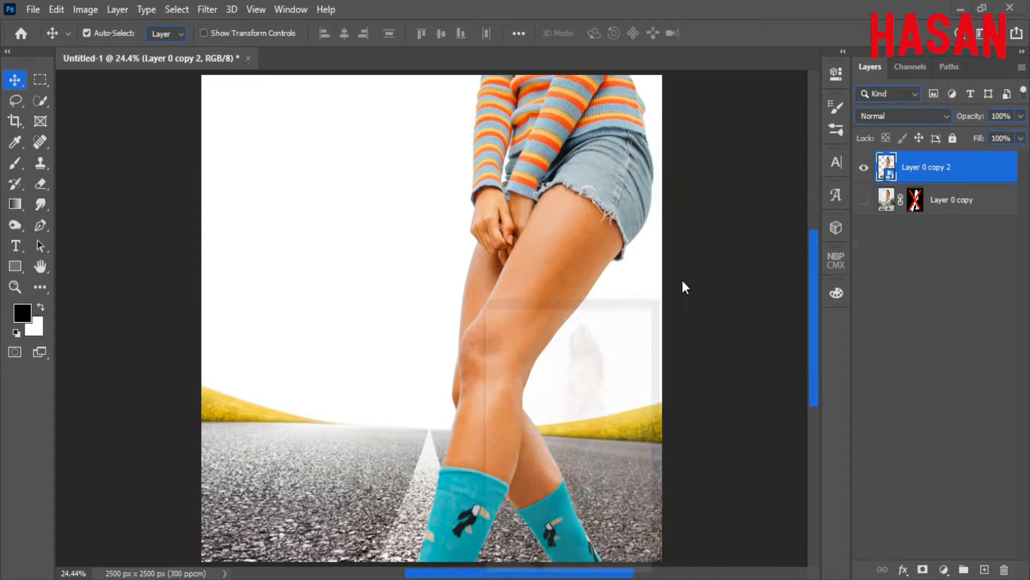
# - Scale the skater down to about 2.93% and place her on the road's centre line
pyautogui.hotkey('ctrl', 't')
pyautogui.hotkey('ctrl', '-')
pyautogui.hotkey('ctrl', '-')
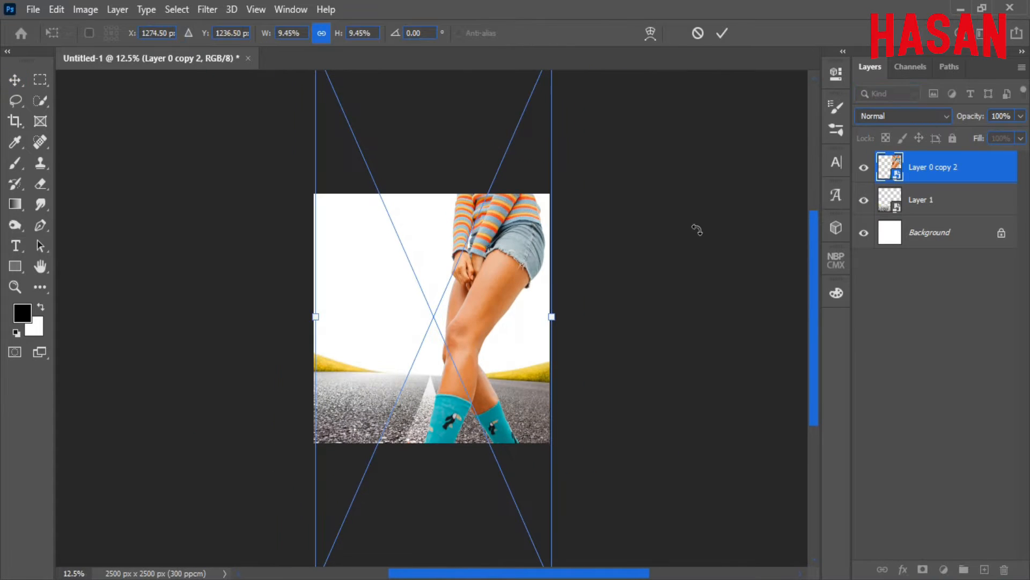
pyautogui.moveTo(552, 317); pyautogui.dragTo(475, 319)
pyautogui.hotkey('ctrl', '0')
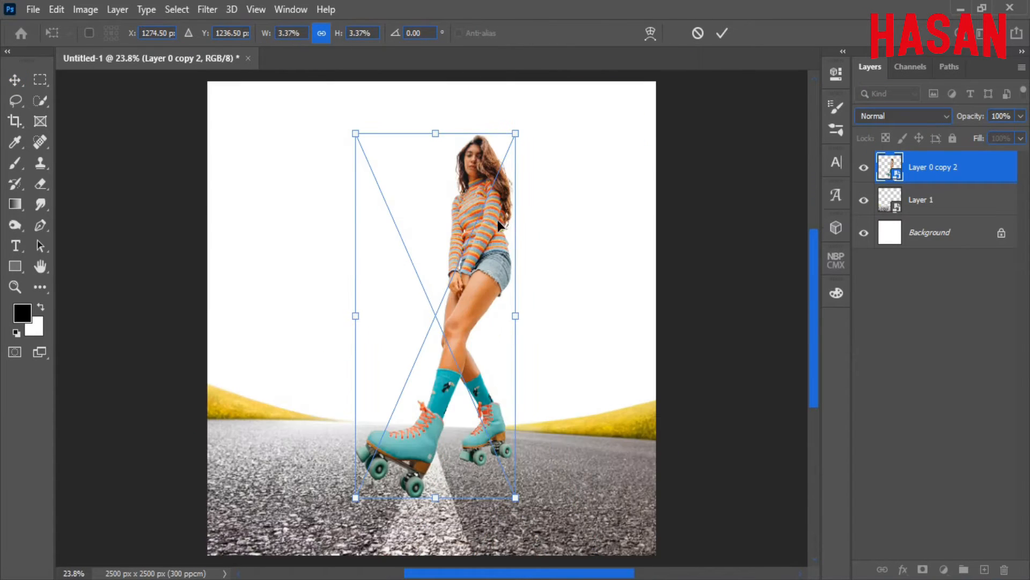
pyautogui.moveTo(500, 226); pyautogui.dragTo(497, 263)
pyautogui.moveTo(512, 354); pyautogui.dragTo(501, 354)
pyautogui.moveTo(472, 309); pyautogui.dragTo(456, 327)
pyautogui.moveTo(485, 373); pyautogui.dragTo(456, 373)
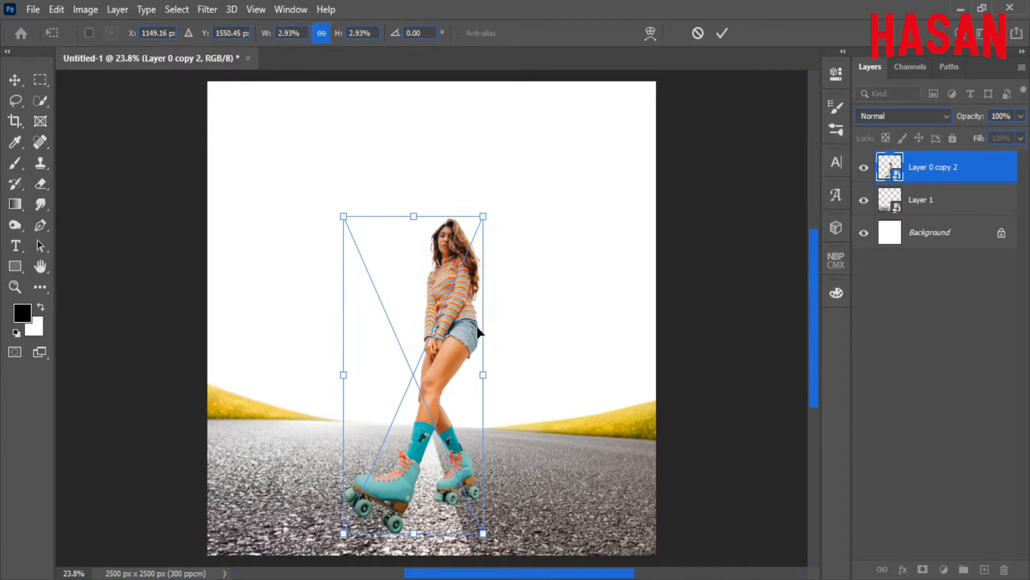
# - Enlarge the skater slightly, nudge her into position on the road and apply the transform
pyautogui.moveTo(414, 216); pyautogui.dragTo(415, 208)
pyautogui.moveTo(486, 372); pyautogui.dragTo(487, 372)
pyautogui.moveTo(450, 368); pyautogui.dragTo(450, 366)
pyautogui.click(722, 33)
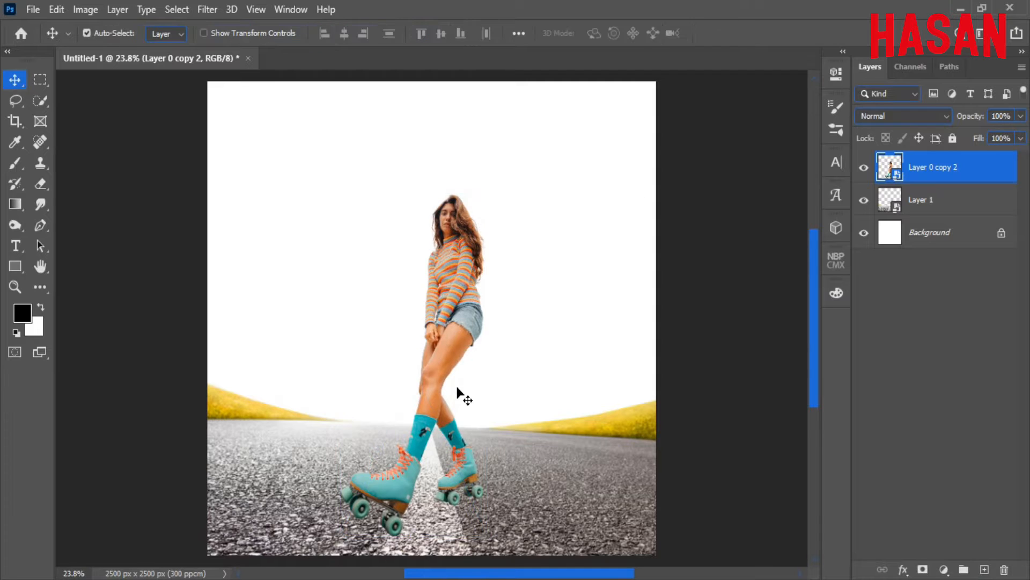
pyautogui.scroll(1, 459, 392)
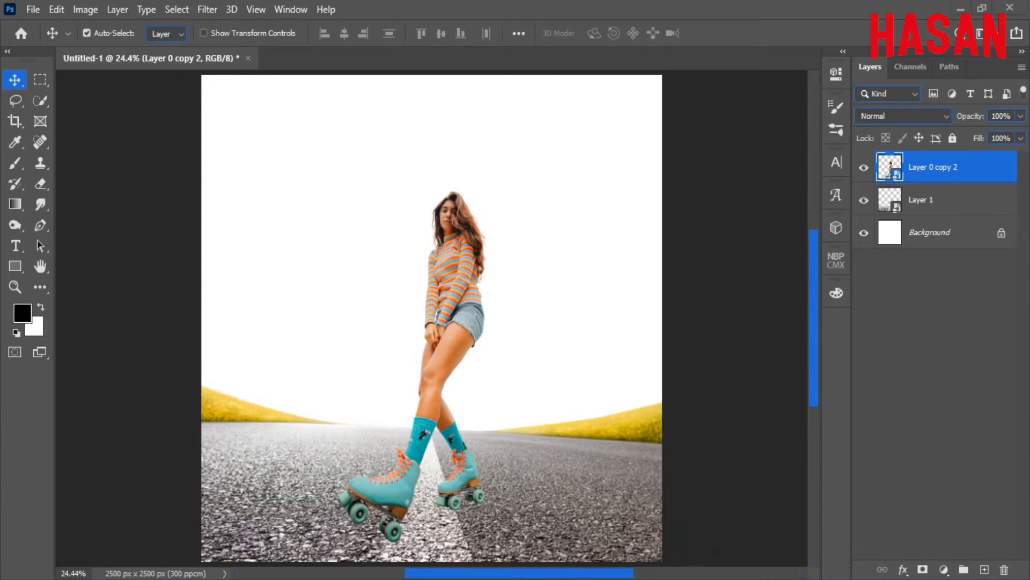
# - Dock the car photo as a tabbed document and hide its masked original Layer 0, leaving only the car cutout
pyautogui.click(762, 470)
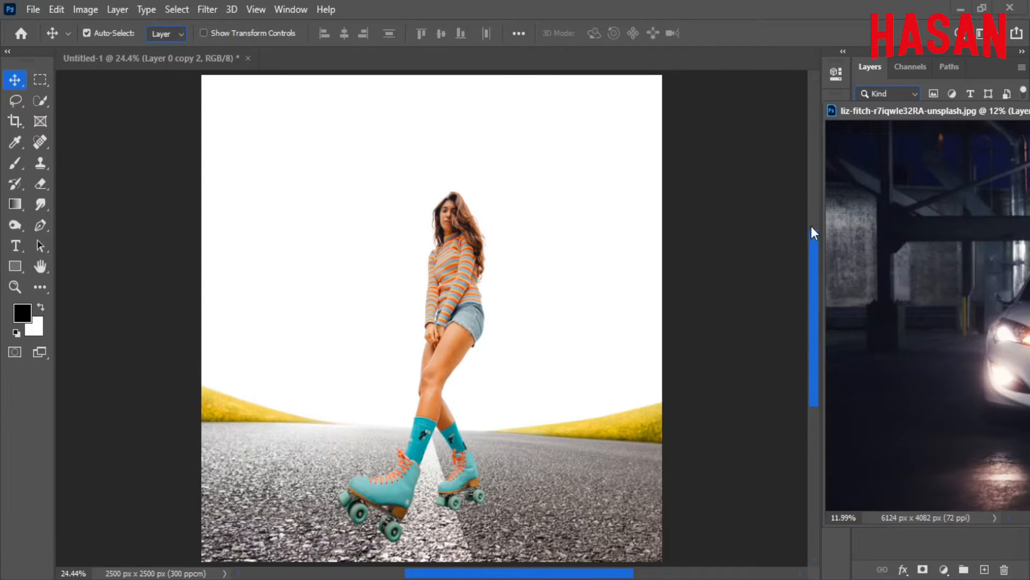
pyautogui.moveTo(929, 111); pyautogui.dragTo(537, 59)
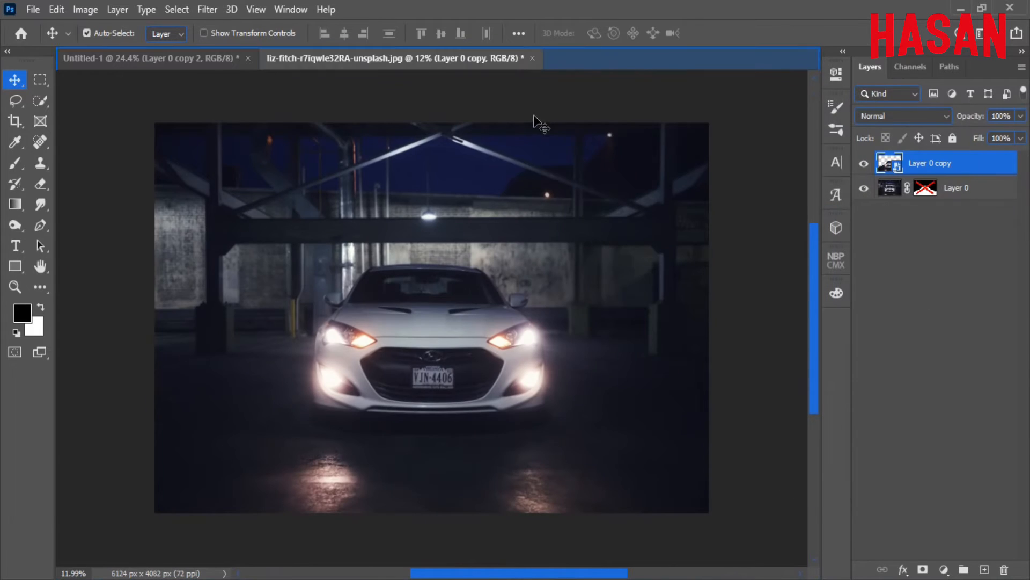
pyautogui.hotkey('ctrl', '0')
pyautogui.click(863, 188)
pyautogui.click(863, 188)
pyautogui.click(863, 188)
pyautogui.click(863, 187)
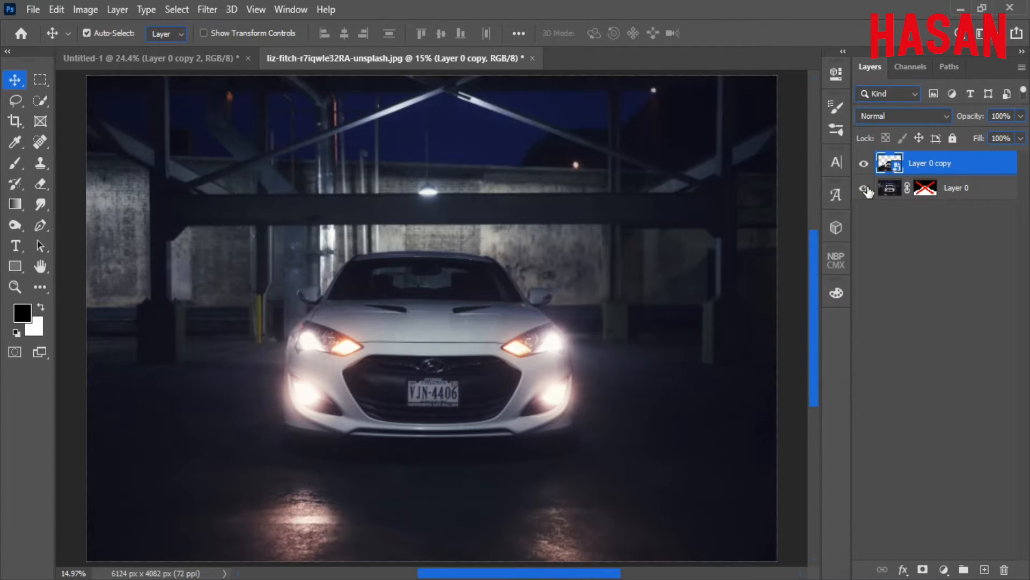
pyautogui.click(863, 187)
# - Copy the car cutout into the composition and move its layer below the road's Layer 1
pyautogui.moveTo(412, 59); pyautogui.dragTo(878, 51)
pyautogui.moveTo(855, 246); pyautogui.dragTo(449, 362)
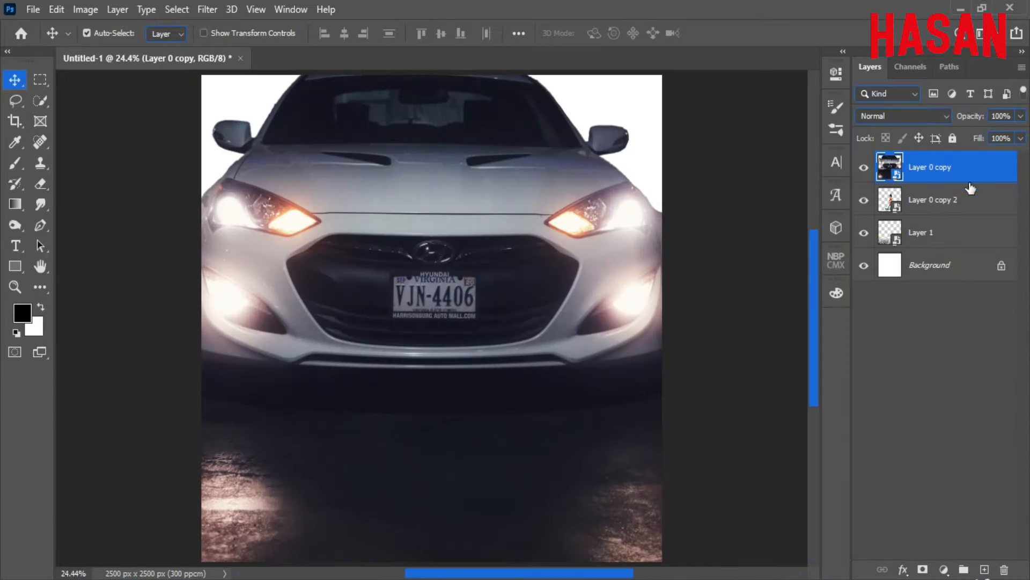
pyautogui.moveTo(979, 192); pyautogui.dragTo(969, 238)
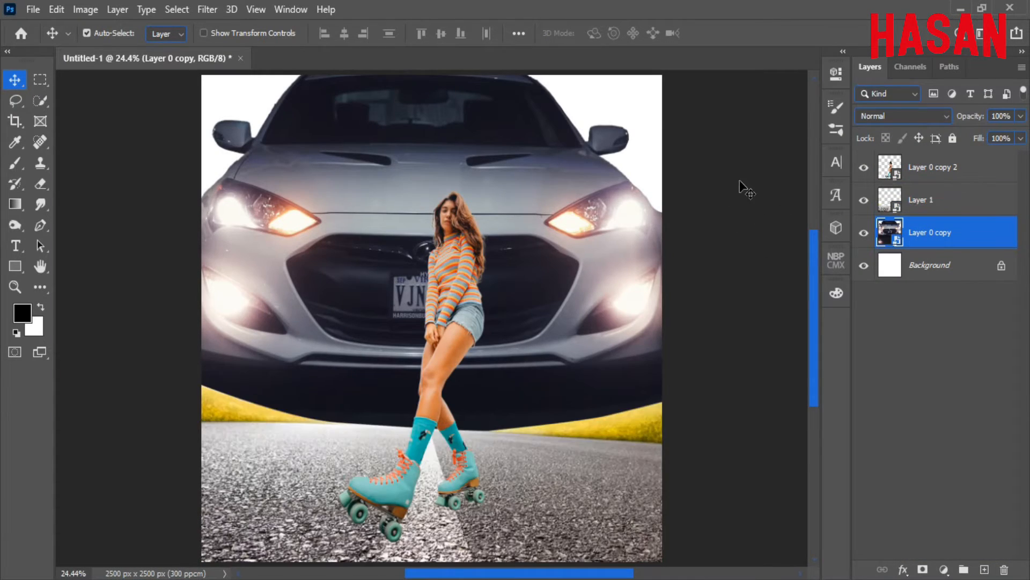
# - Scale the car layer to about 5.08%, center it behind the skater and apply the transform
pyautogui.hotkey('ctrl', 't')
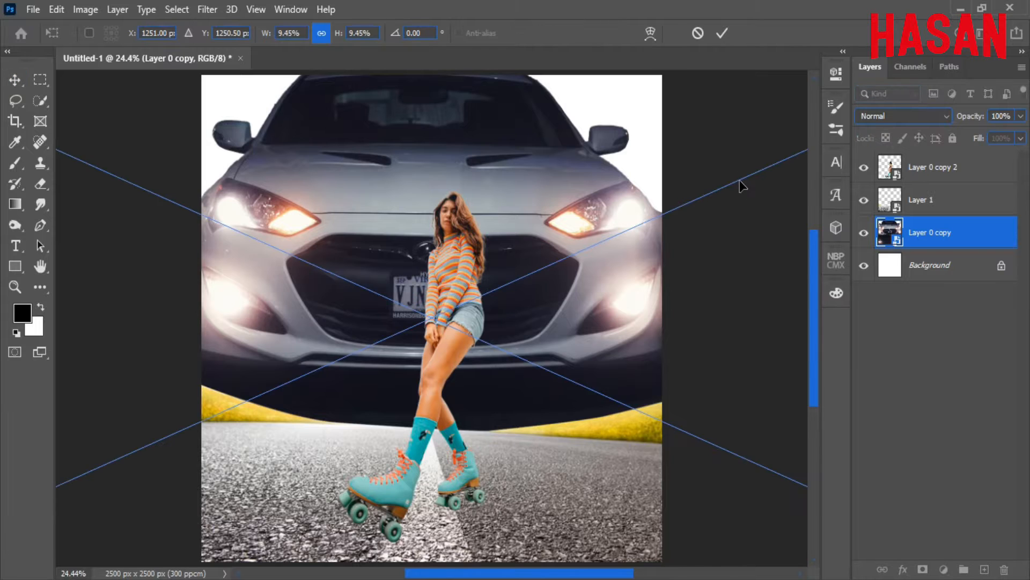
pyautogui.hotkey('ctrl', '-')
pyautogui.hotkey('ctrl', '-')
pyautogui.moveTo(725, 324); pyautogui.dragTo(544, 352)
pyautogui.hotkey('ctrl', '0')
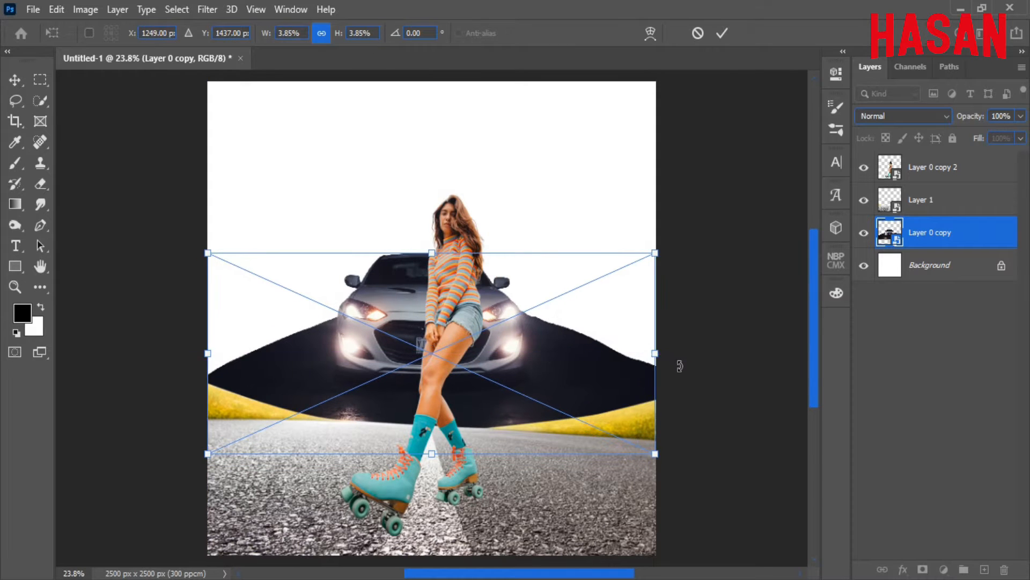
pyautogui.moveTo(656, 355); pyautogui.dragTo(729, 346)
pyautogui.moveTo(605, 360); pyautogui.dragTo(608, 361)
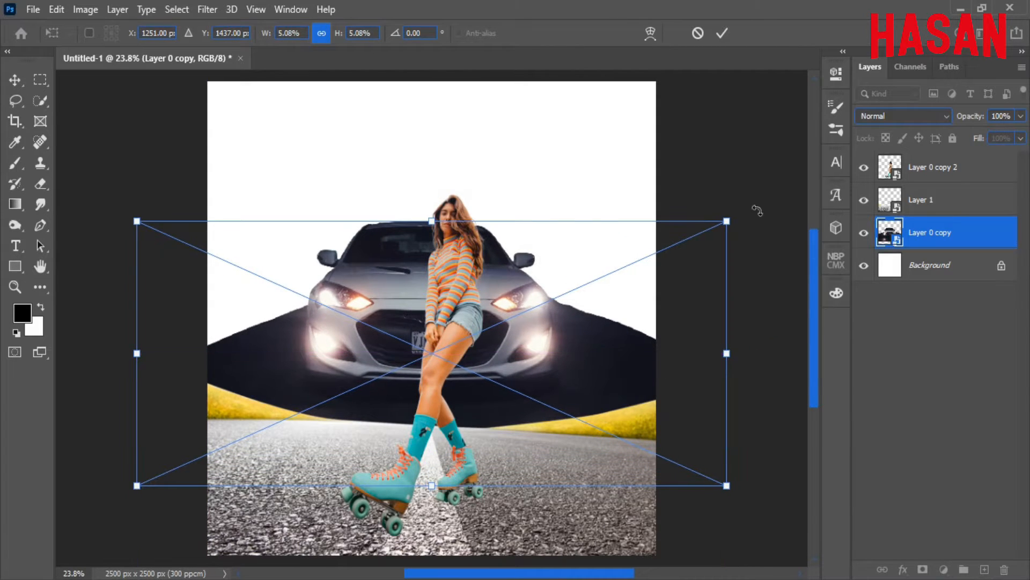
pyautogui.click(722, 33)
# - Add a layer mask to the road's Layer 1 and set up a soft round brush at 470 px with 10% flow
pyautogui.click(955, 200)
pyautogui.click(864, 200)
pyautogui.click(864, 200)
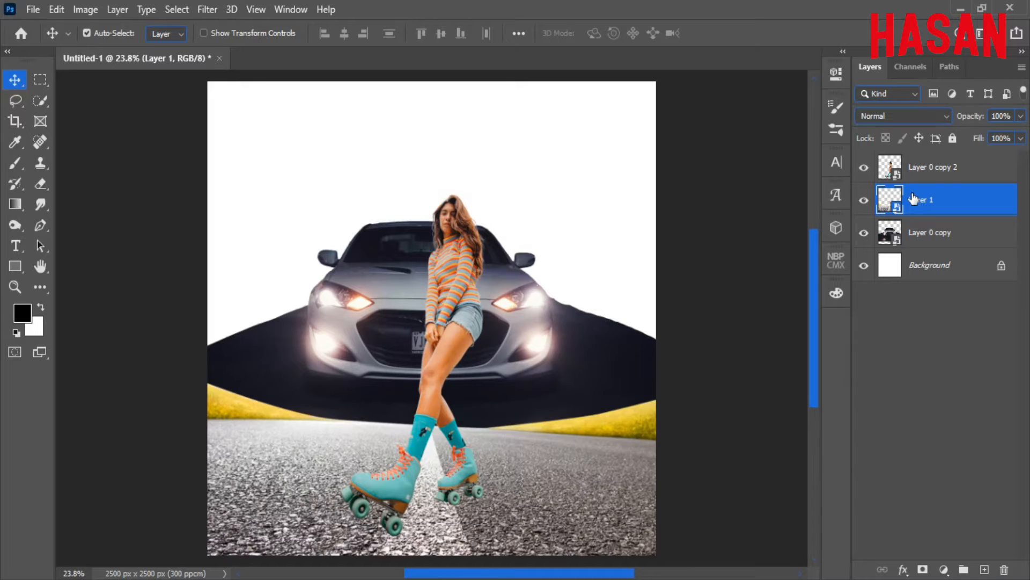
pyautogui.click(923, 569)
pyautogui.press('b')
pyautogui.rightClick(395, 268)
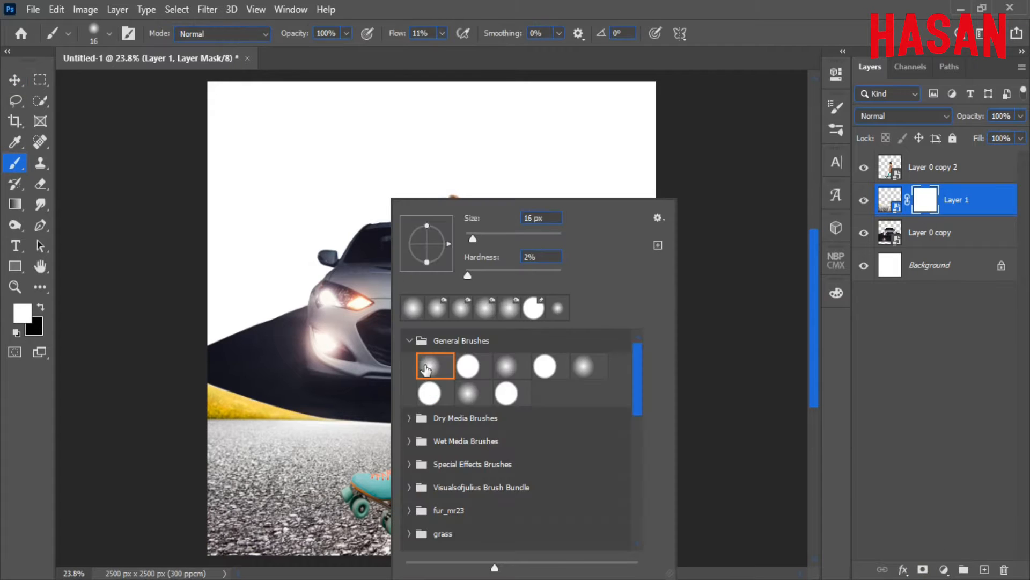
pyautogui.press('Escape')
pyautogui.moveTo(397, 37); pyautogui.dragTo(403, 38)
pyautogui.moveTo(432, 342); pyautogui.dragTo(482, 347)
pyautogui.moveTo(396, 38); pyautogui.dragTo(388, 36)
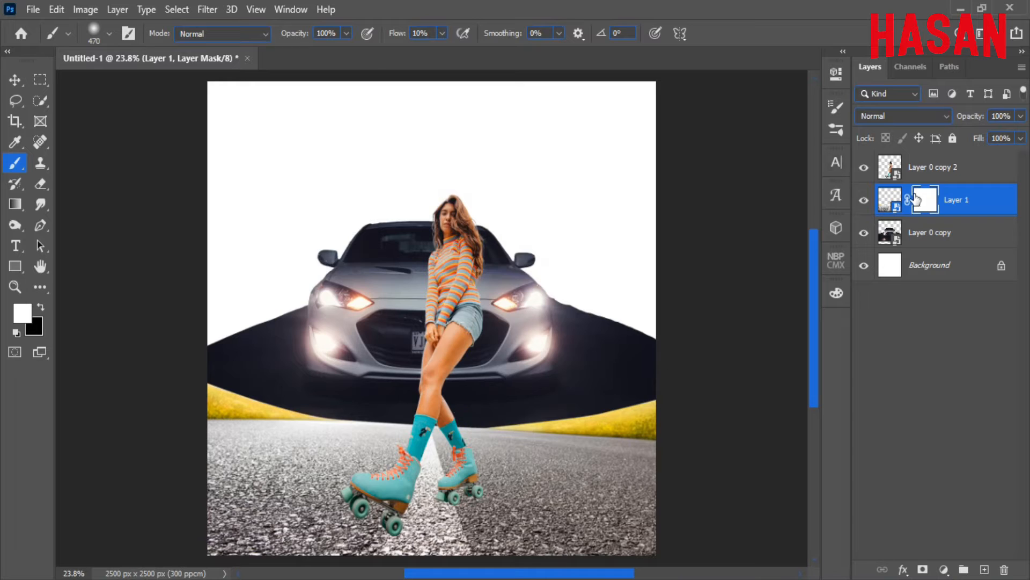
# - Paint black on the road's mask along the horizon to hide the yellow hills and blend the asphalt into the car's dark ground
pyautogui.click(40, 307)
pyautogui.moveTo(647, 422)
pyautogui.mouseDown()
pyautogui.moveTo(472, 386)
pyautogui.moveTo(242, 394)
pyautogui.moveTo(159, 350)
pyautogui.moveTo(476, 417)
pyautogui.moveTo(688, 363)
pyautogui.mouseUp()
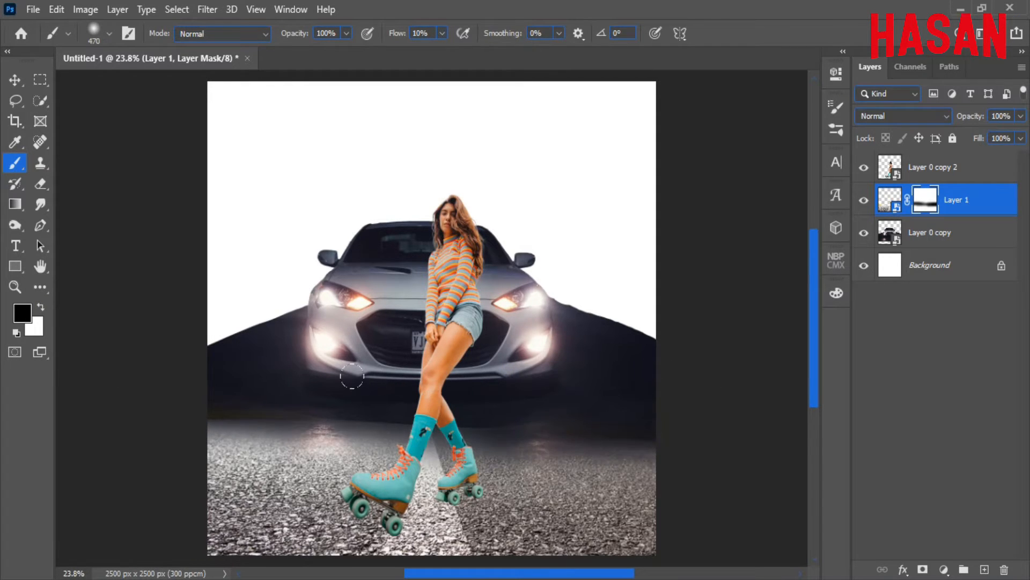
pyautogui.moveTo(352, 376)
pyautogui.mouseDown()
pyautogui.moveTo(163, 391)
pyautogui.moveTo(660, 353)
pyautogui.mouseUp()
pyautogui.moveTo(466, 356)
pyautogui.mouseDown()
pyautogui.moveTo(500, 391)
pyautogui.moveTo(356, 407)
pyautogui.moveTo(189, 366)
pyautogui.mouseUp()
pyautogui.moveTo(302, 359); pyautogui.dragTo(584, 387)
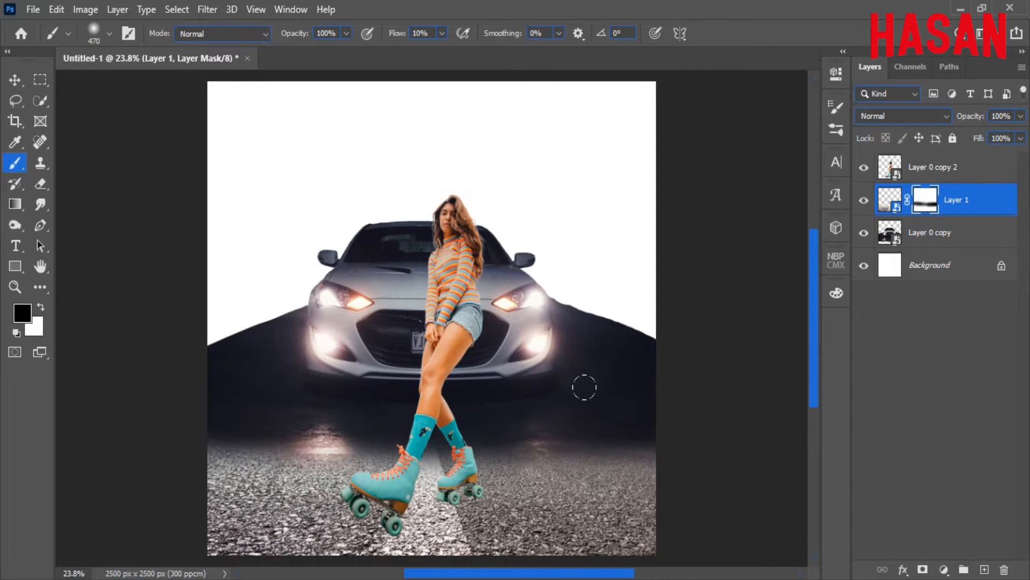
# - Squash the car layer to about 4.36% height, move it down behind the skater and apply the transform
pyautogui.press('v')
pyautogui.click(964, 232)
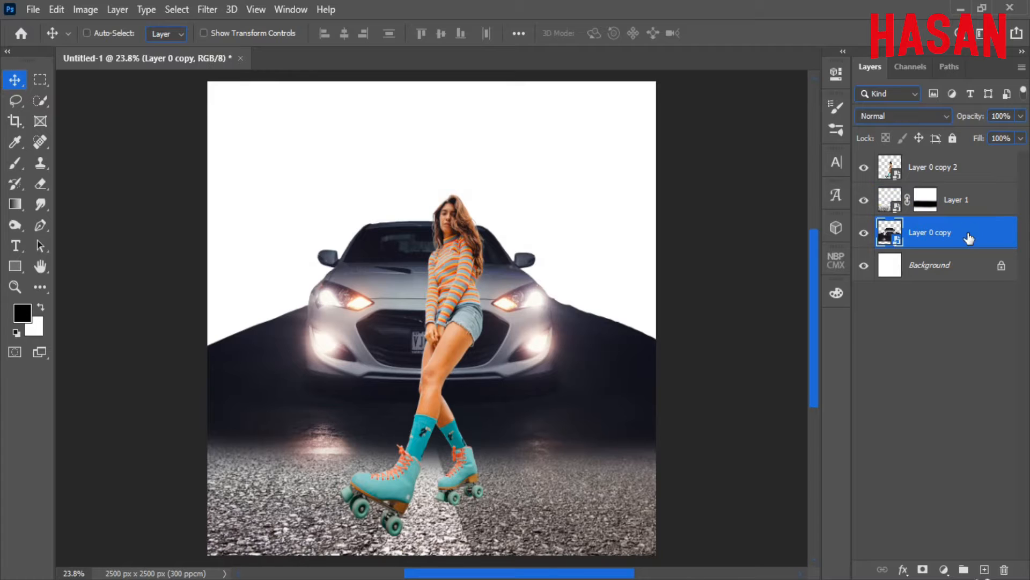
pyautogui.hotkey('ctrl', 't')
pyautogui.moveTo(431, 221); pyautogui.dragTo(431, 258)
pyautogui.moveTo(485, 334)
pyautogui.mouseDown()
pyautogui.moveTo(484, 349)
pyautogui.moveTo(492, 340)
pyautogui.mouseUp()
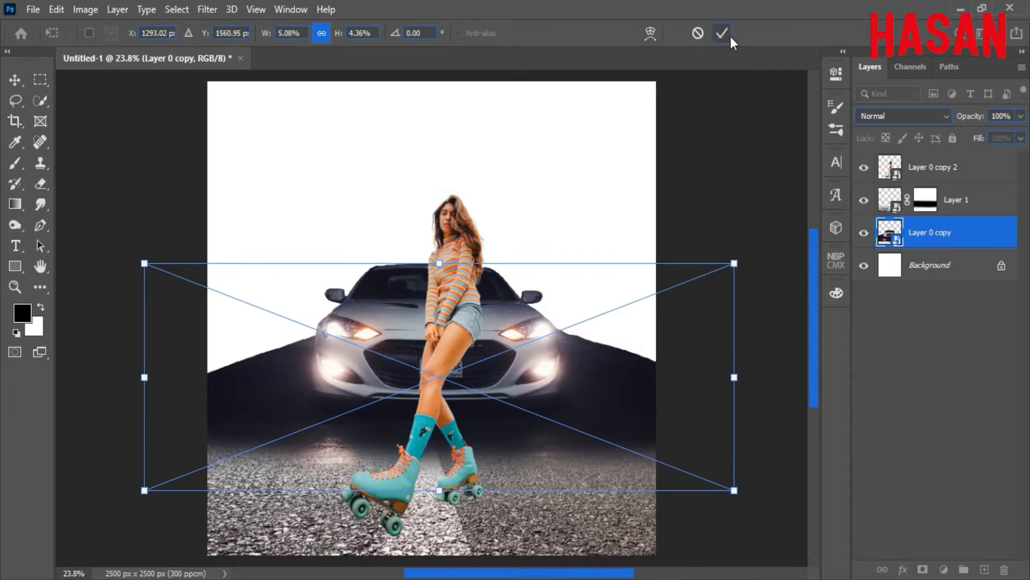
pyautogui.click(722, 33)
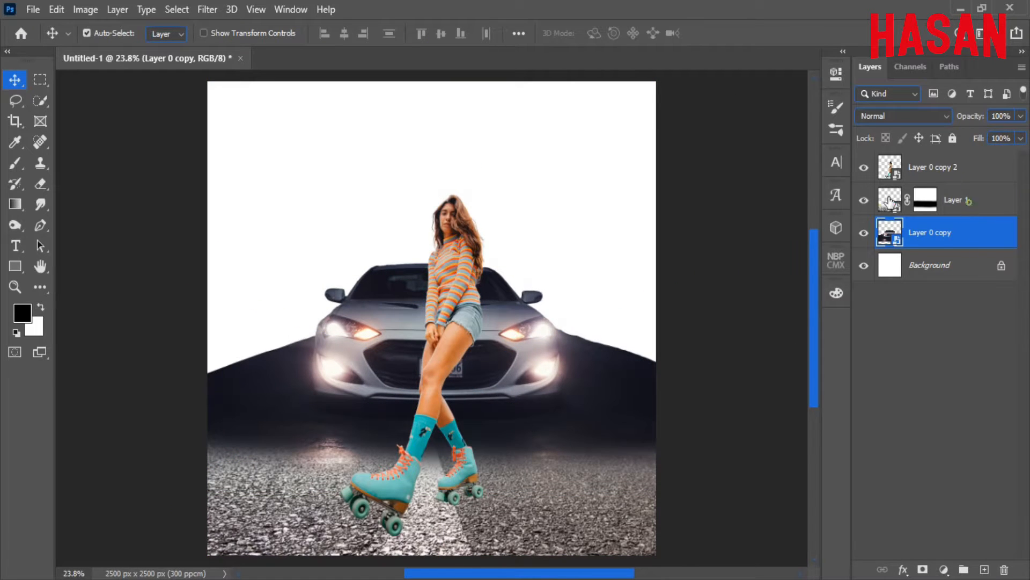
# - Add a Hue/Saturation adjustment clipped to the road's Layer 1, colorized with hue 0, low saturation and lightness -29
pyautogui.click(889, 201)
pyautogui.click(943, 568)
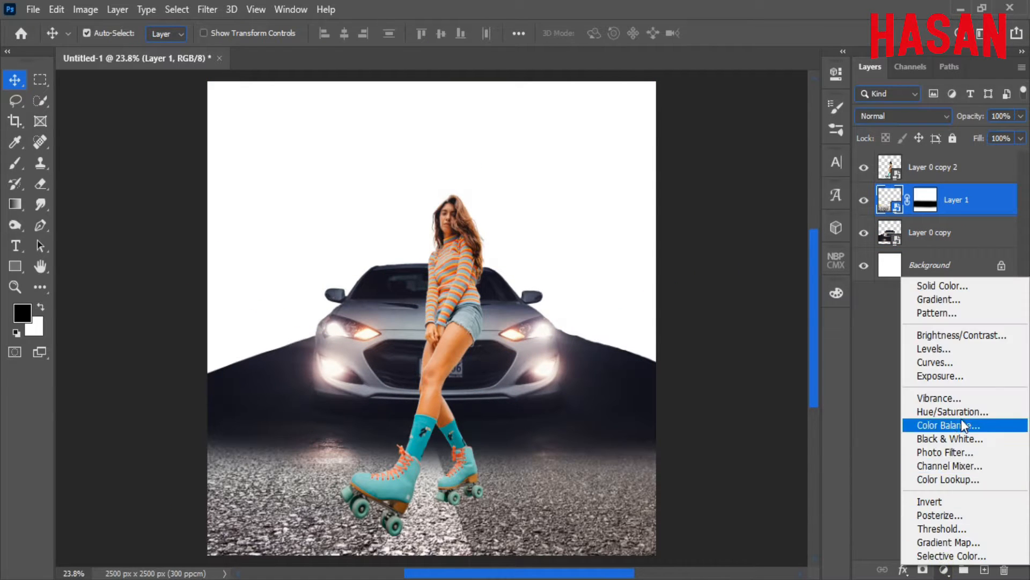
pyautogui.click(943, 414)
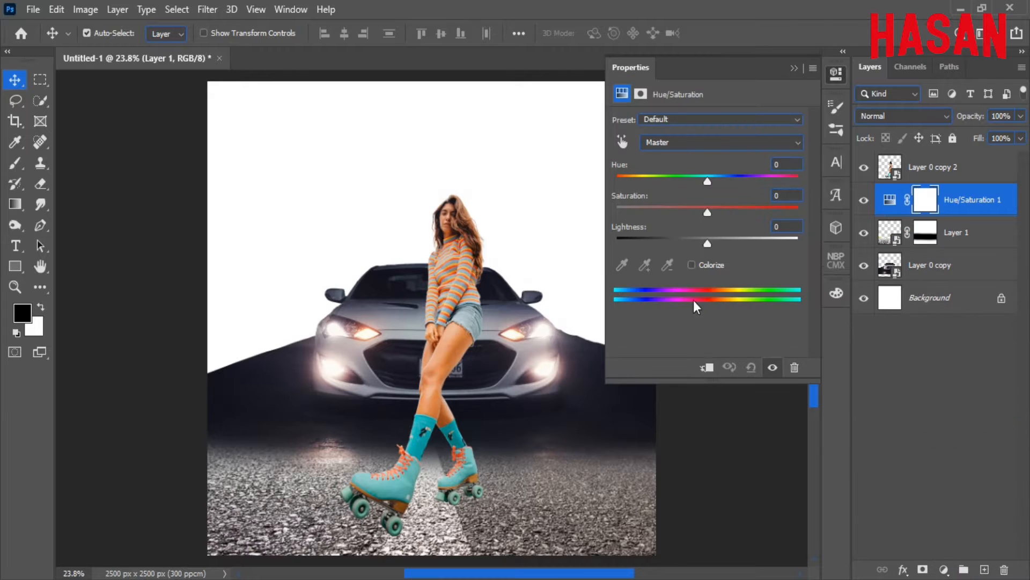
pyautogui.click(691, 264)
pyautogui.moveTo(642, 210); pyautogui.dragTo(678, 211)
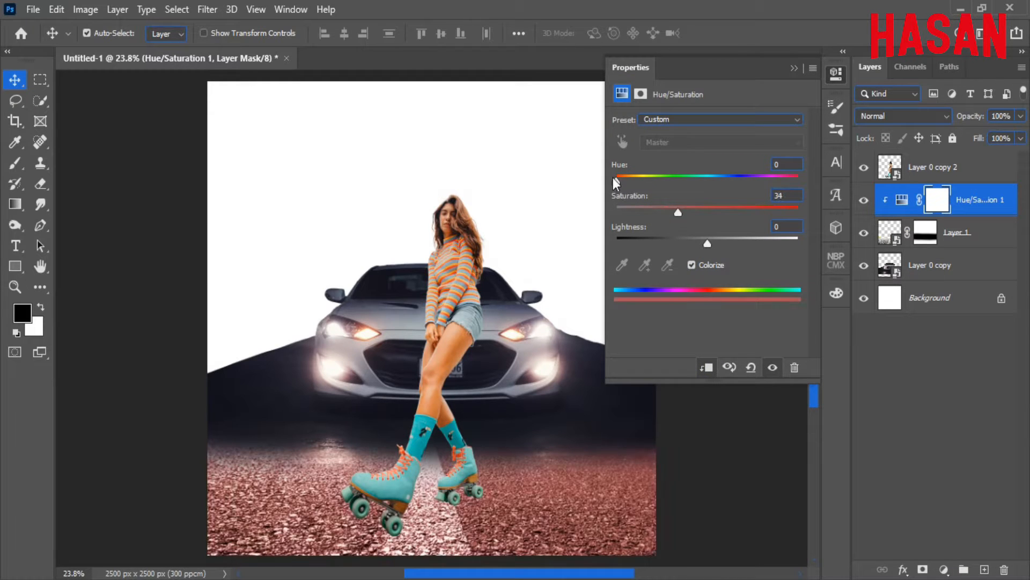
pyautogui.moveTo(616, 180); pyautogui.dragTo(615, 182)
pyautogui.moveTo(707, 240); pyautogui.dragTo(681, 244)
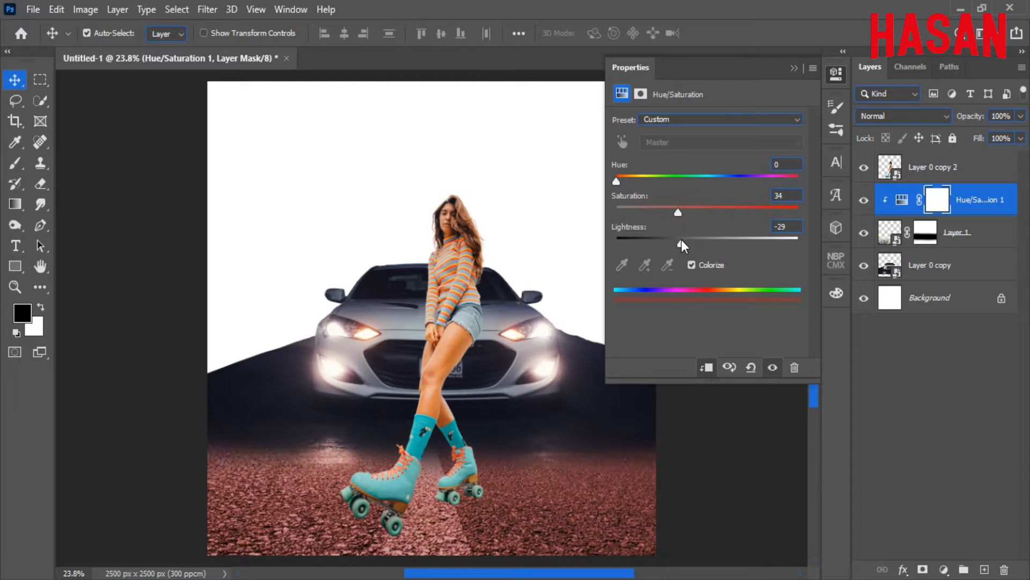
pyautogui.moveTo(648, 208); pyautogui.dragTo(649, 209)
pyautogui.click(795, 68)
# - Add a Color Balance adjustment clipped to the road and set the midtones to magenta-green -7 and yellow-blue +19
pyautogui.click(943, 569)
pyautogui.click(975, 420)
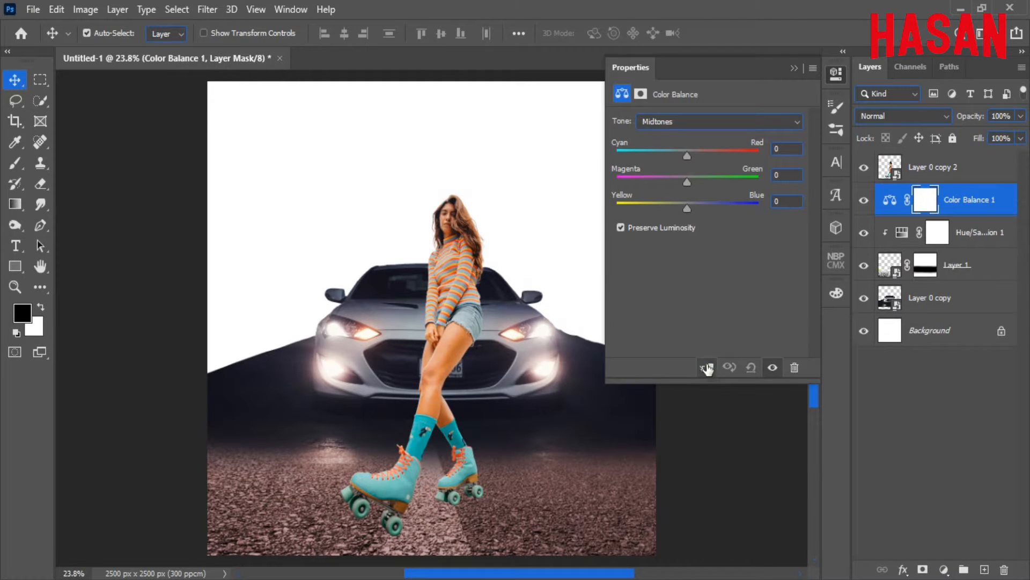
pyautogui.moveTo(695, 208); pyautogui.dragTo(682, 183)
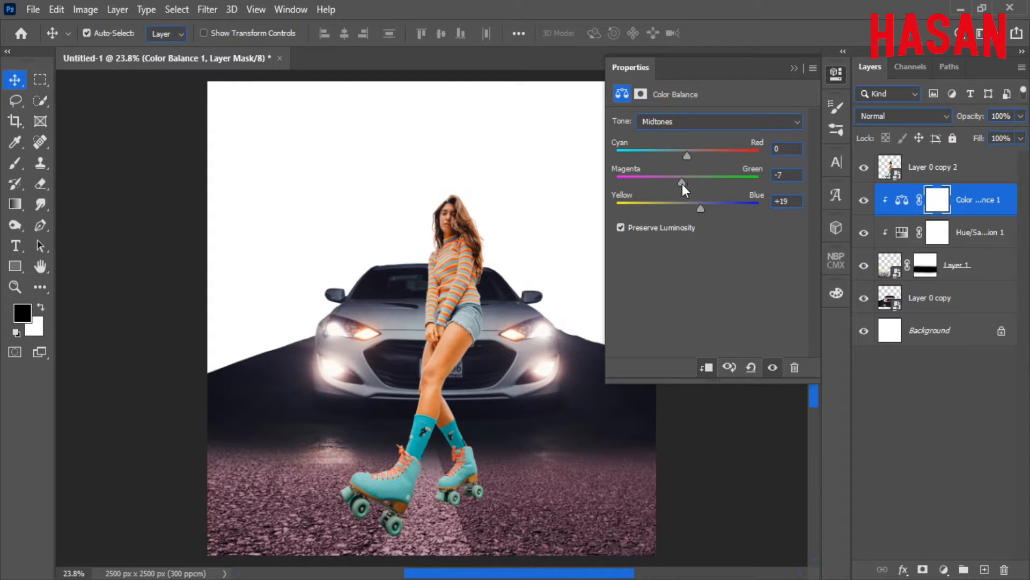
# - Set the Color Balance shadows to cyan-red +12, magenta-green -7 and yellow-blue about -5
pyautogui.click(746, 121)
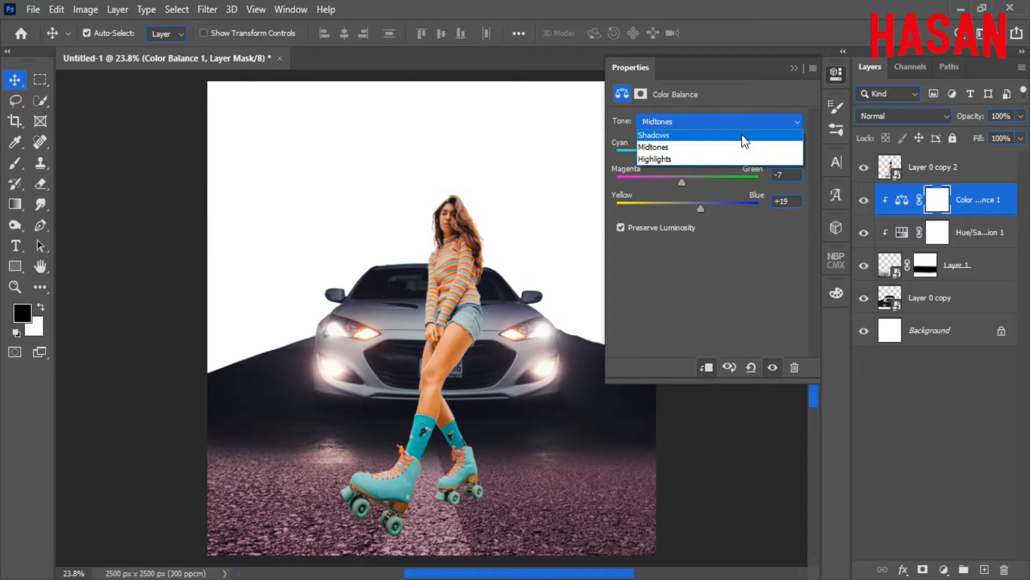
pyautogui.click(741, 134)
pyautogui.moveTo(686, 183); pyautogui.dragTo(695, 157)
pyautogui.moveTo(687, 208); pyautogui.dragTo(684, 208)
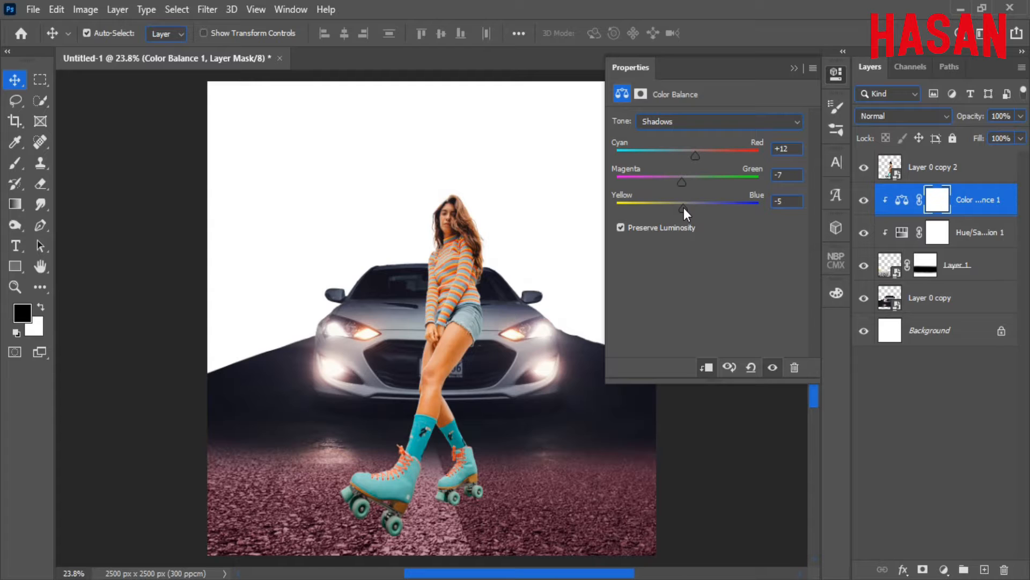
# - Set the Color Balance highlights to cyan-red -19, magenta-green +11 and yellow-blue +9
pyautogui.click(747, 121)
pyautogui.click(727, 159)
pyautogui.click(687, 156)
pyautogui.moveTo(679, 156); pyautogui.dragTo(685, 208)
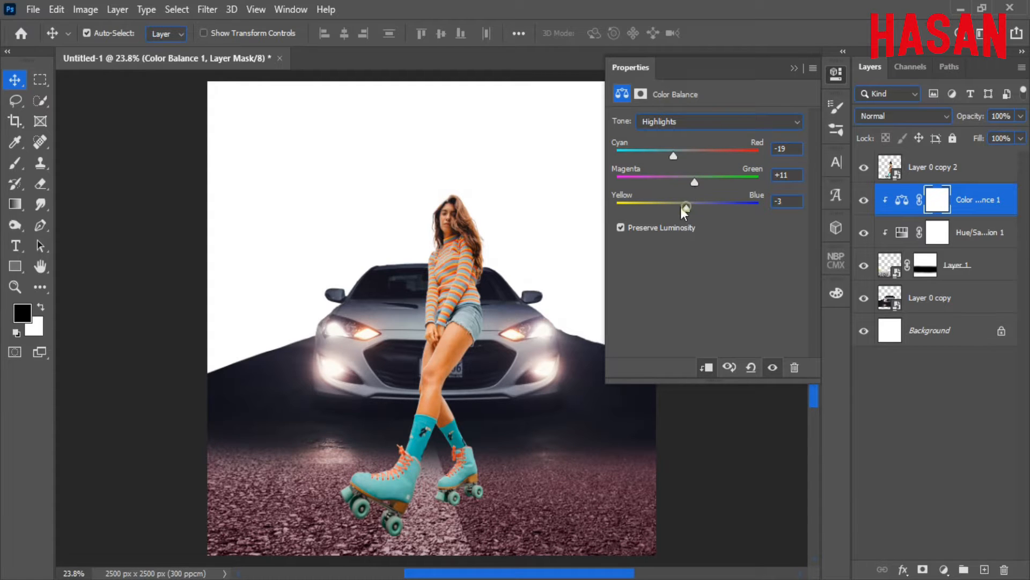
pyautogui.click(794, 68)
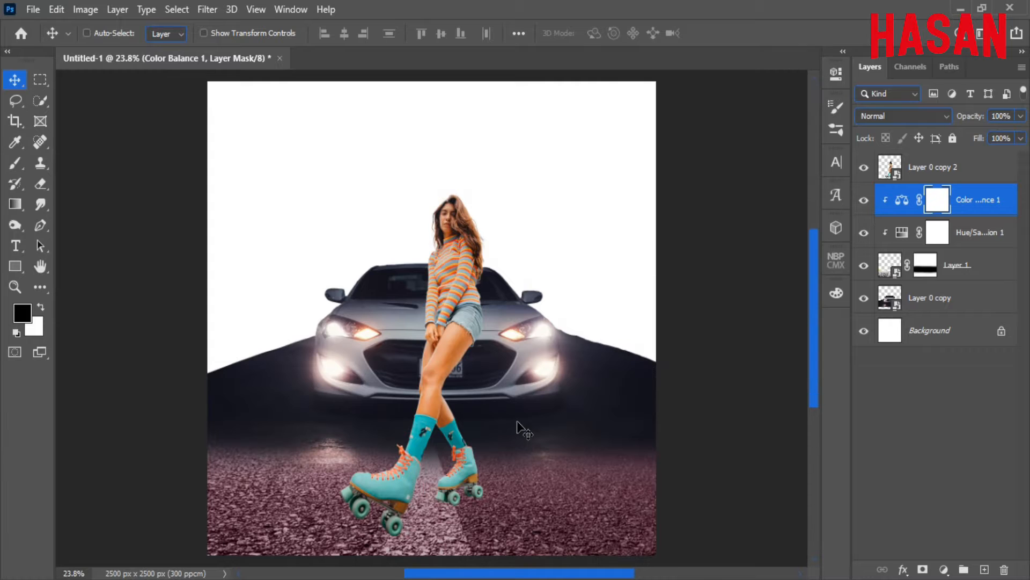
# - Add a Curves adjustment clipped to the road, with black point input 8, lowered midtones and white point output 245
pyautogui.click(944, 569)
pyautogui.click(933, 360)
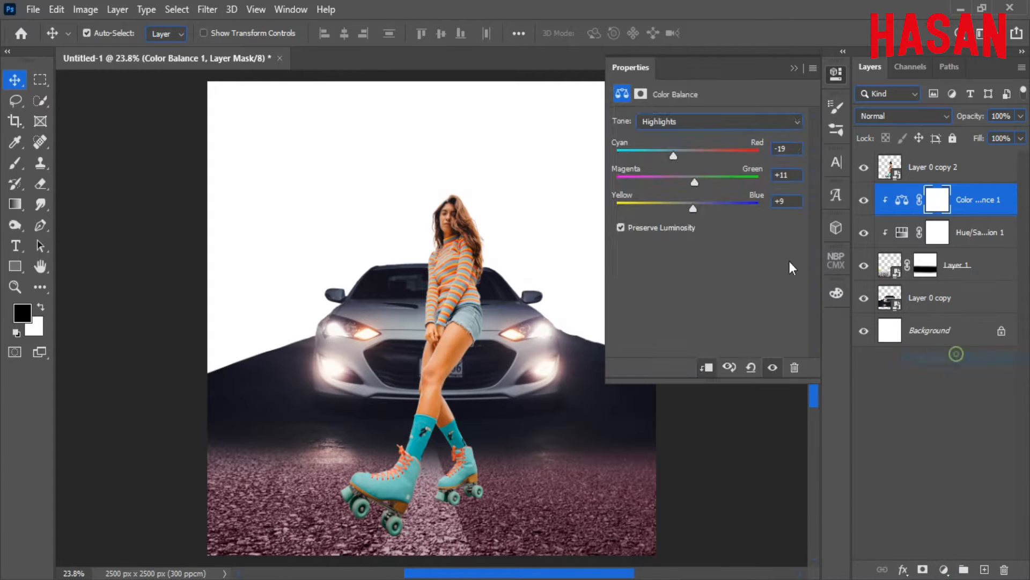
pyautogui.click(720, 236)
pyautogui.moveTo(648, 325); pyautogui.dragTo(653, 329)
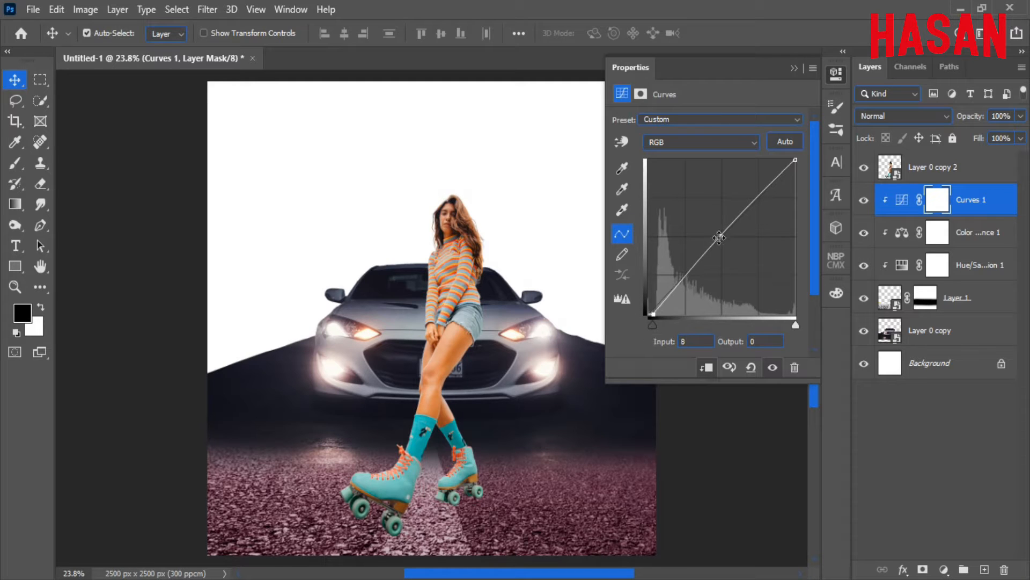
pyautogui.moveTo(720, 236); pyautogui.dragTo(727, 252)
pyautogui.moveTo(798, 165)
pyautogui.mouseDown()
pyautogui.moveTo(794, 180)
pyautogui.moveTo(796, 163)
pyautogui.mouseUp()
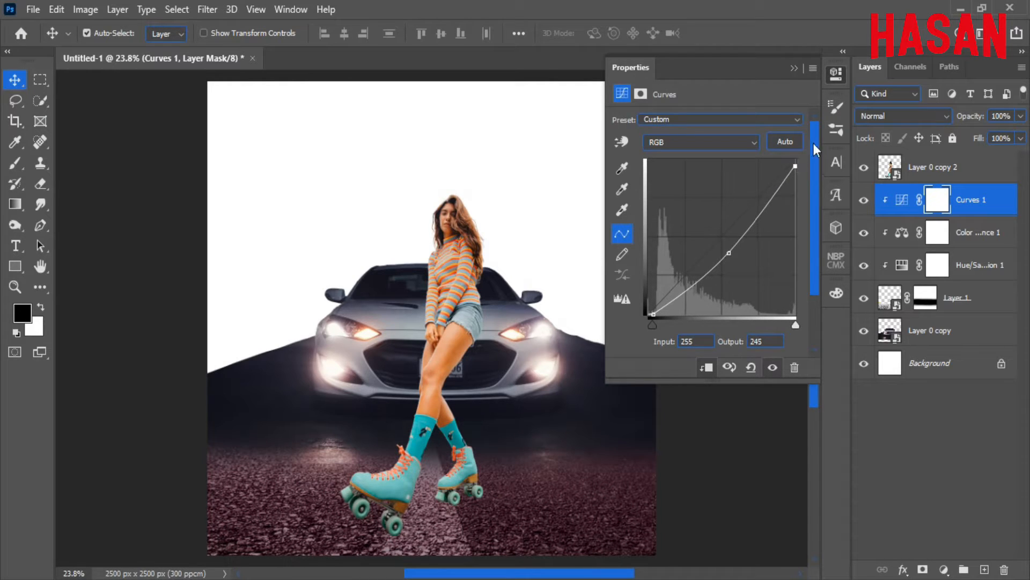
pyautogui.click(835, 74)
# - Lower the road's Color Balance adjustment to 70% opacity
pyautogui.click(880, 236)
pyautogui.moveTo(972, 119); pyautogui.dragTo(954, 127)
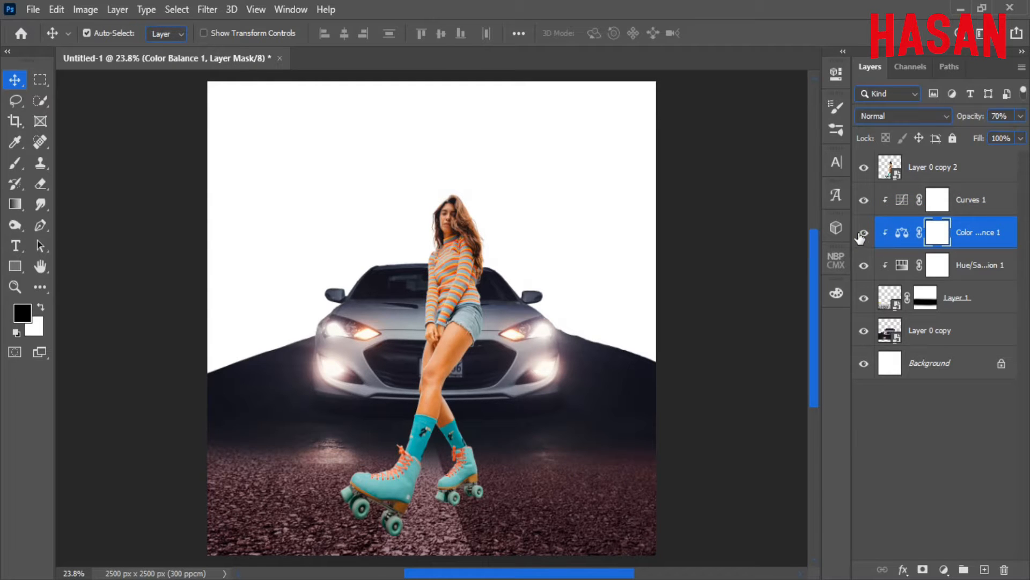
# - Add a new layer above the Curves adjustment and set its blend mode to Color
pyautogui.click(983, 210)
pyautogui.click(985, 569)
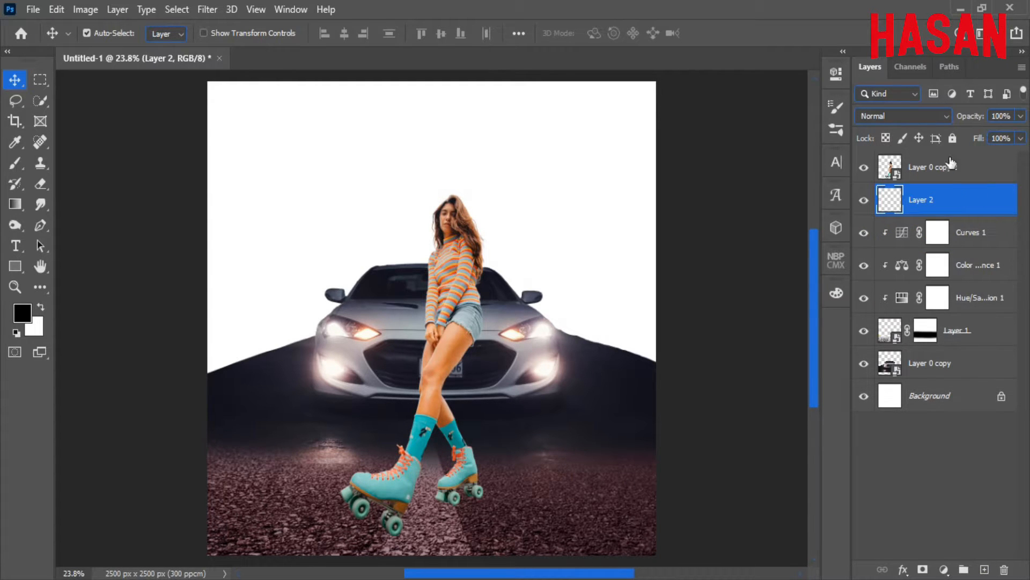
pyautogui.click(945, 113)
pyautogui.click(887, 487)
# - Sample the dark road color below the car for a soft brush at 1% flow and clip the Color layer to the road
pyautogui.press('b')
pyautogui.scroll(3, 574, 446)
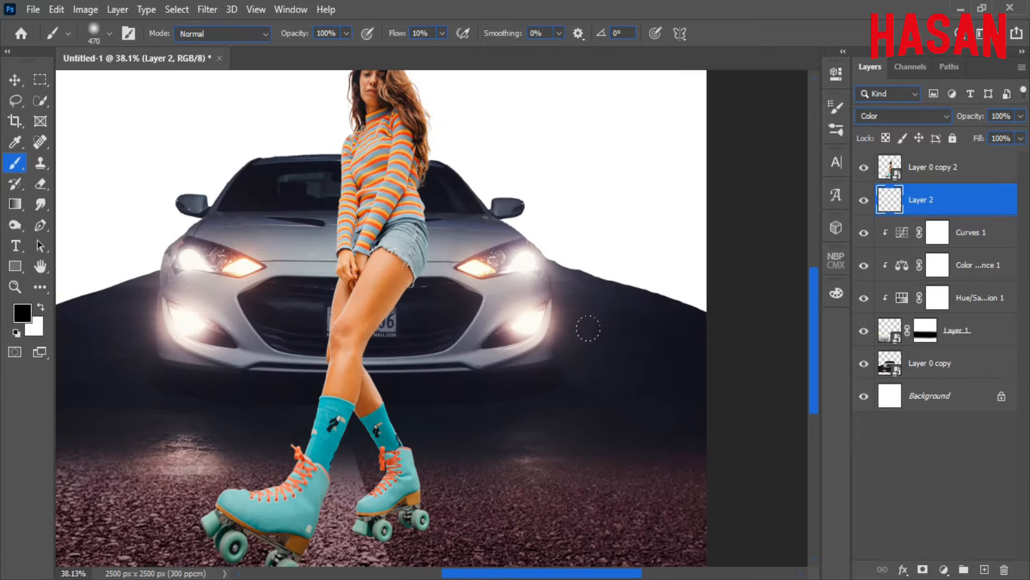
pyautogui.keyDown('alt'); pyautogui.click(542, 424); pyautogui.keyUp('alt')
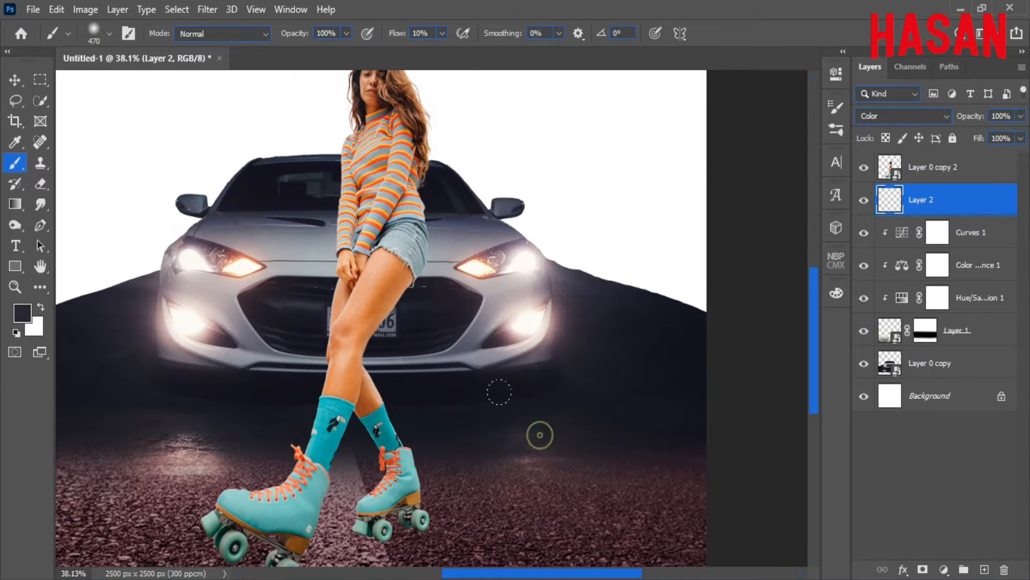
pyautogui.scroll(-3, 538, 433)
pyautogui.moveTo(396, 33); pyautogui.dragTo(386, 33)
pyautogui.moveTo(461, 391); pyautogui.dragTo(517, 340)
pyautogui.moveTo(517, 340); pyautogui.dragTo(497, 388)
pyautogui.rightClick(968, 198)
pyautogui.click(821, 305)
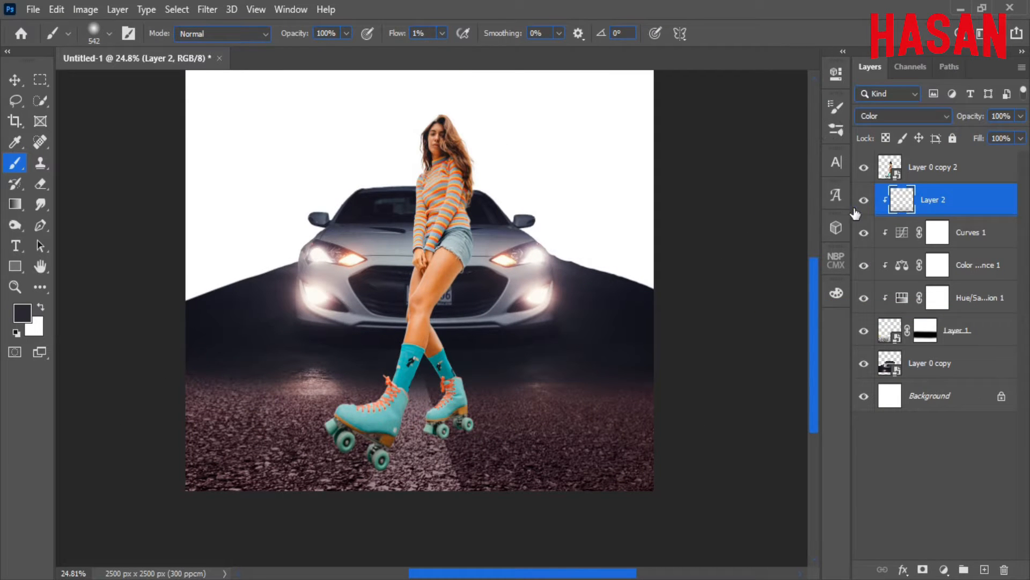
# - Paint the sampled dark color over the reddish road texture on the Color layer at 2% flow
pyautogui.moveTo(391, 33); pyautogui.dragTo(394, 33)
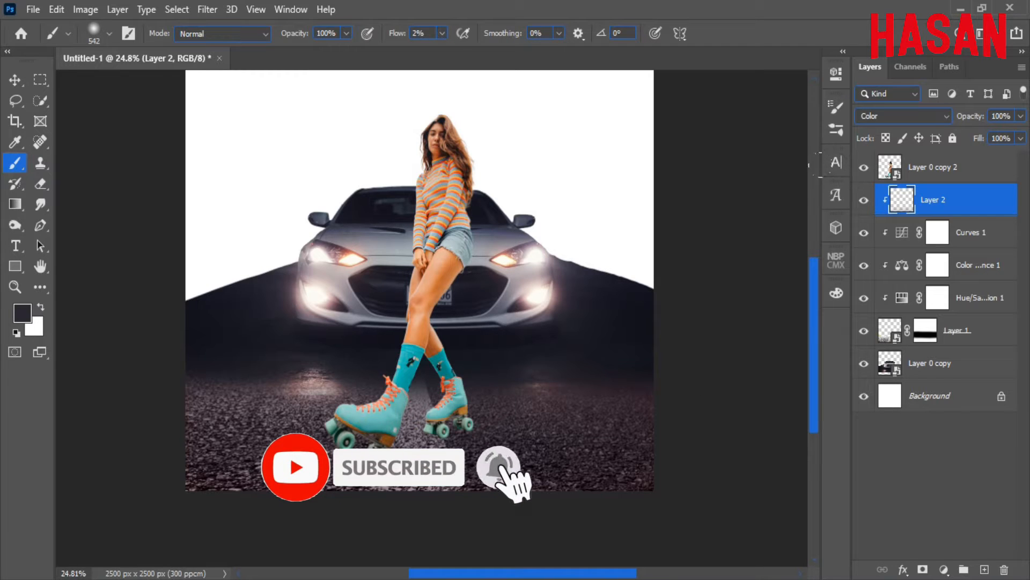
pyautogui.click(864, 201)
pyautogui.click(865, 200)
pyautogui.scroll(1, 567, 202)
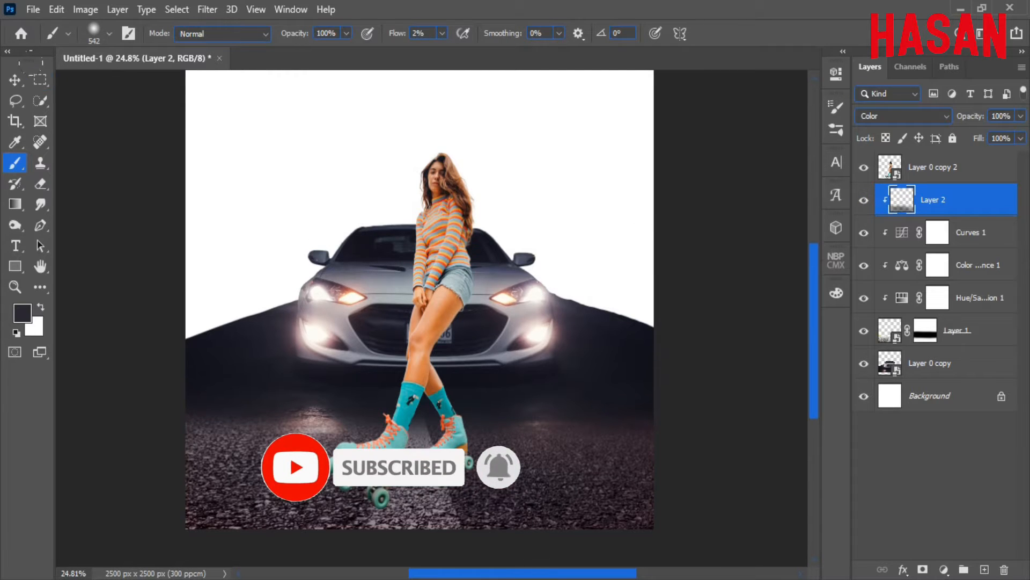
# - Refine the road's layer mask where it meets the car photo, painting white at 2% flow and black at up to 11% flow
pyautogui.press('v')
pyautogui.click(928, 332)
pyautogui.press('b')
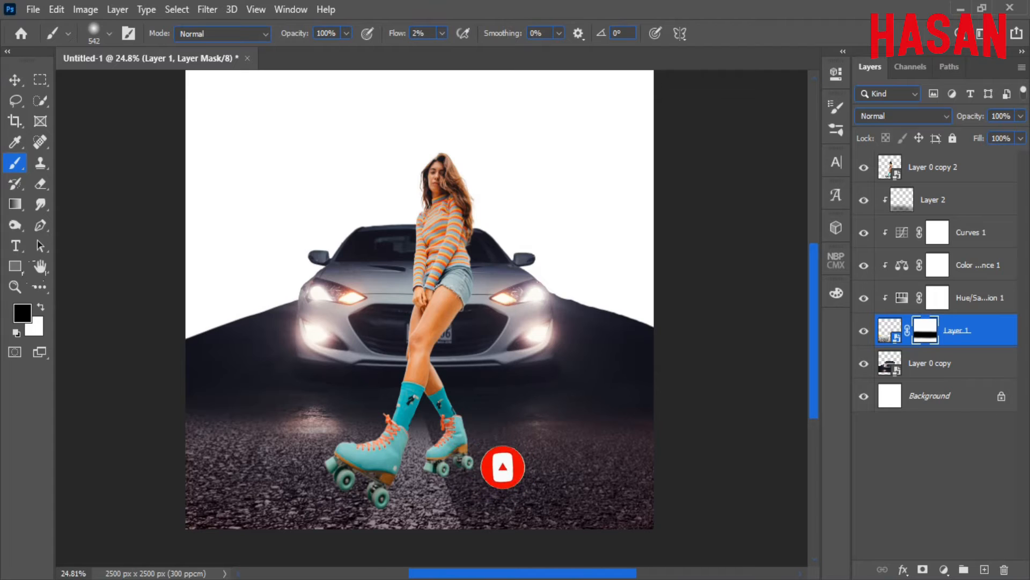
pyautogui.click(41, 307)
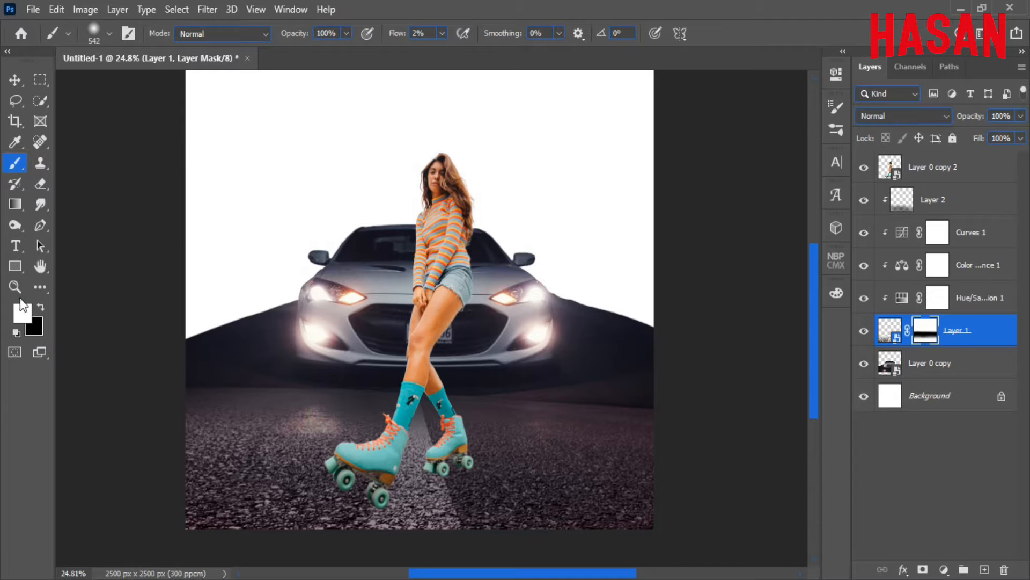
pyautogui.press('x')
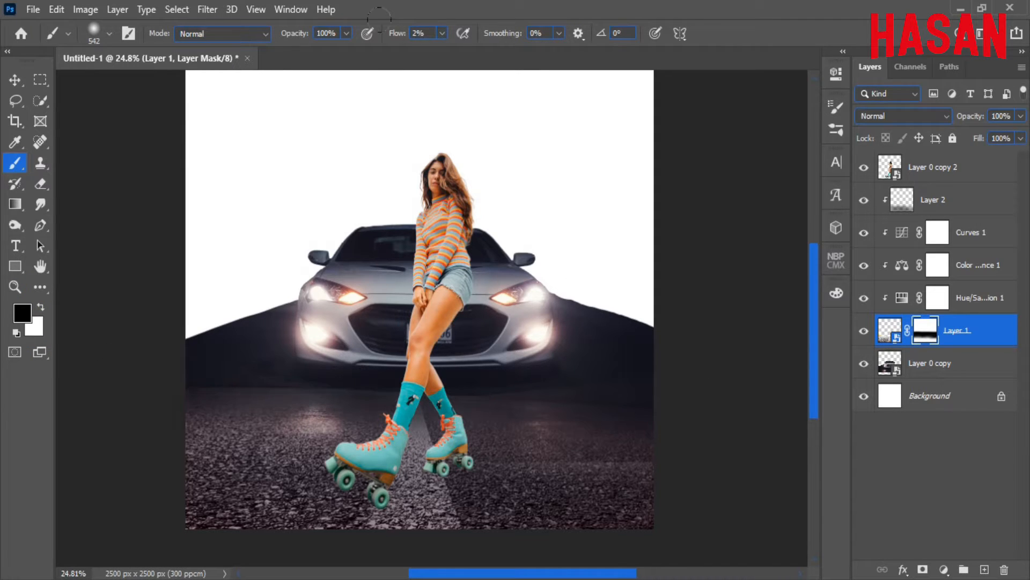
pyautogui.moveTo(396, 35); pyautogui.dragTo(399, 35)
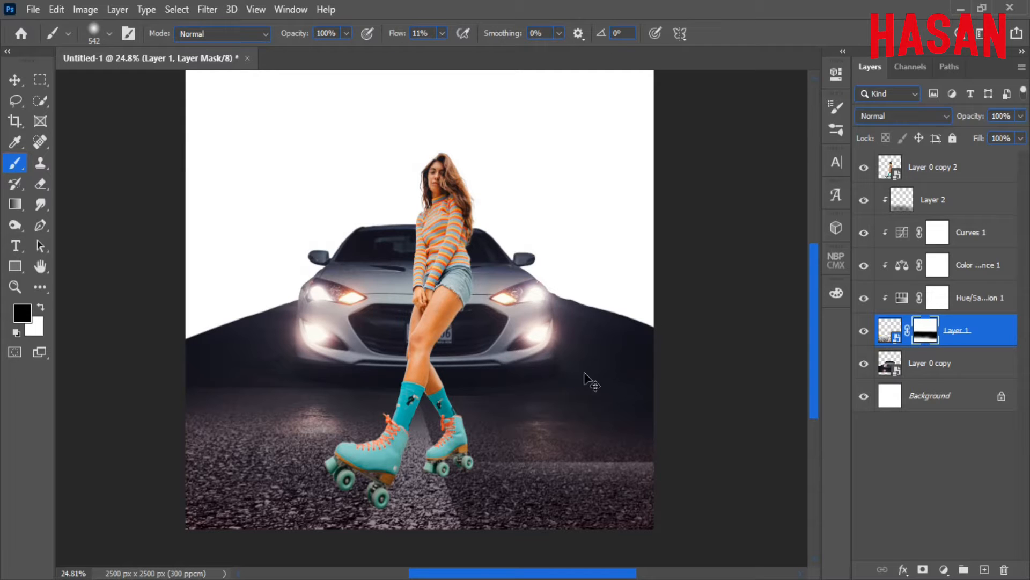
# - Check the road blend by hiding and showing the road layer and the car layer
pyautogui.click(863, 331)
pyautogui.click(864, 331)
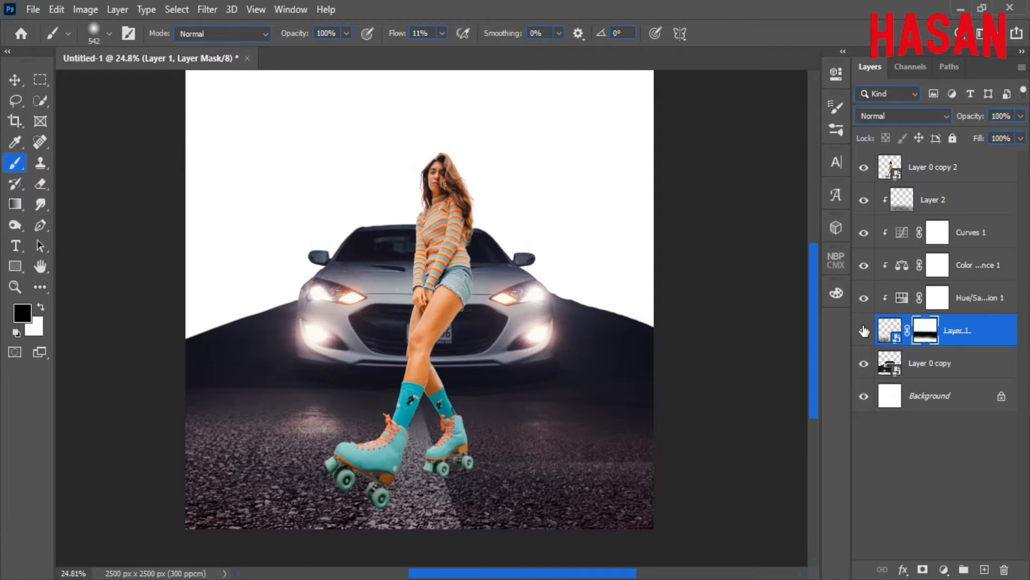
pyautogui.click(901, 199)
pyautogui.click(880, 367)
pyautogui.click(863, 363)
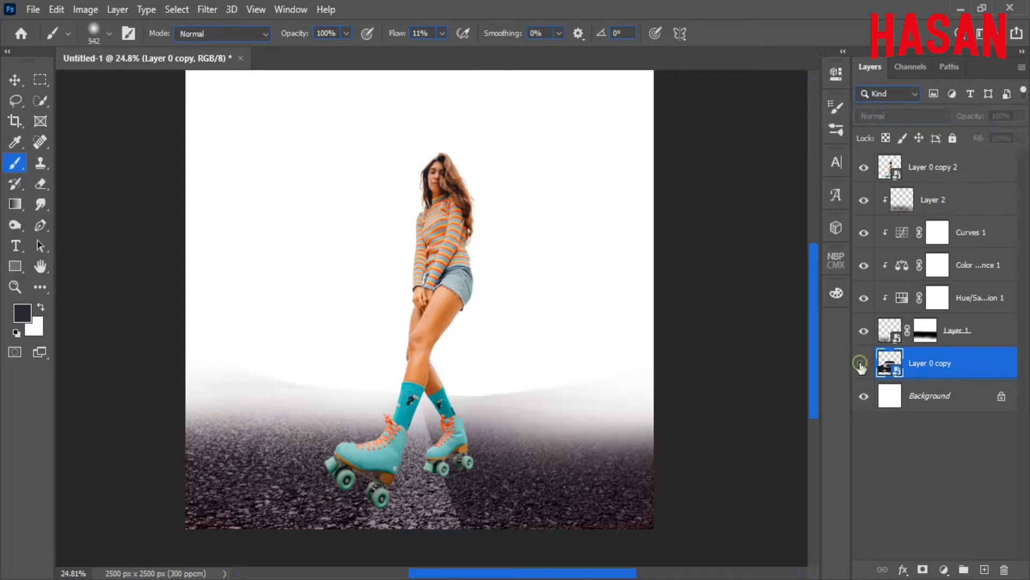
pyautogui.click(864, 364)
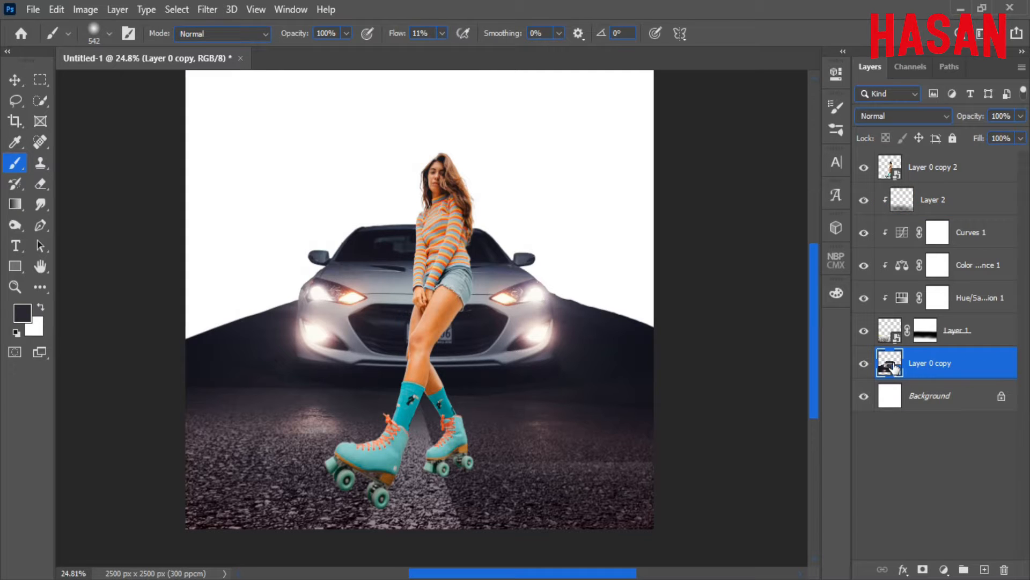
pyautogui.click(896, 330)
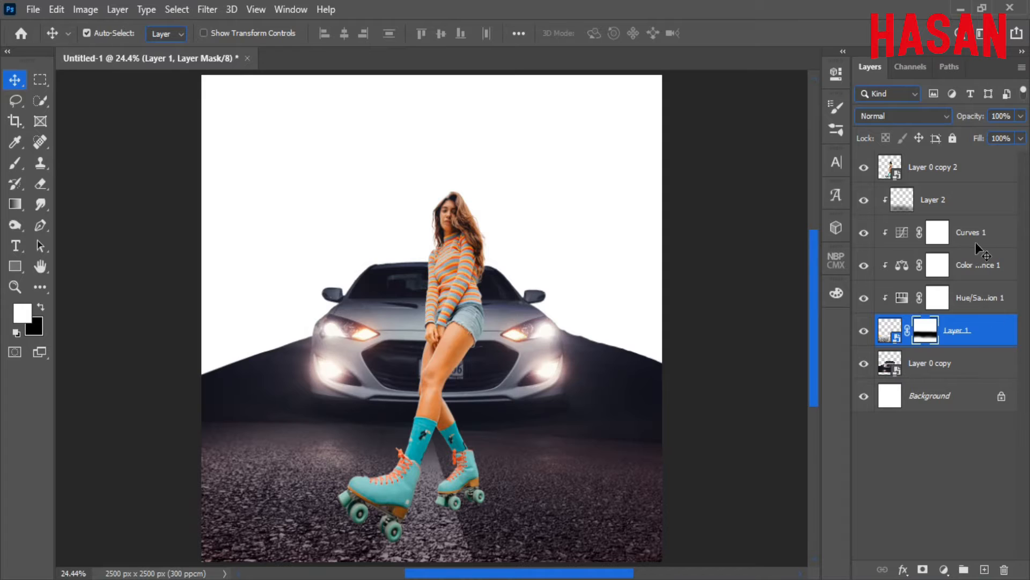
# - Add a new layer above Layer 2 and clip it to the road
pyautogui.click(971, 200)
pyautogui.click(985, 569)
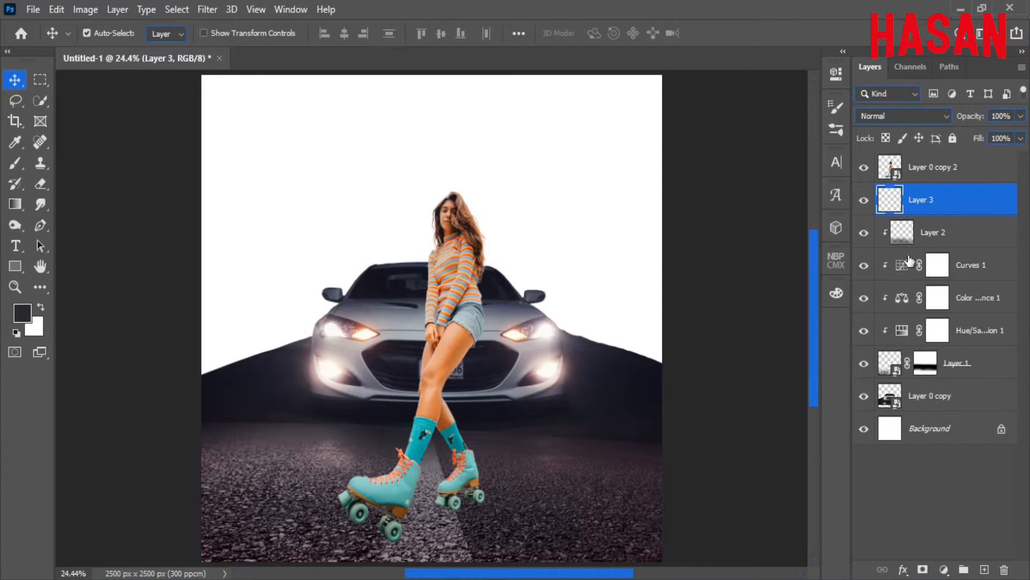
pyautogui.rightClick(976, 207)
pyautogui.click(843, 305)
# - Set the new clipped layer to Multiply and darken the foreground road with a soft dark brush at 1% flow
pyautogui.press('b')
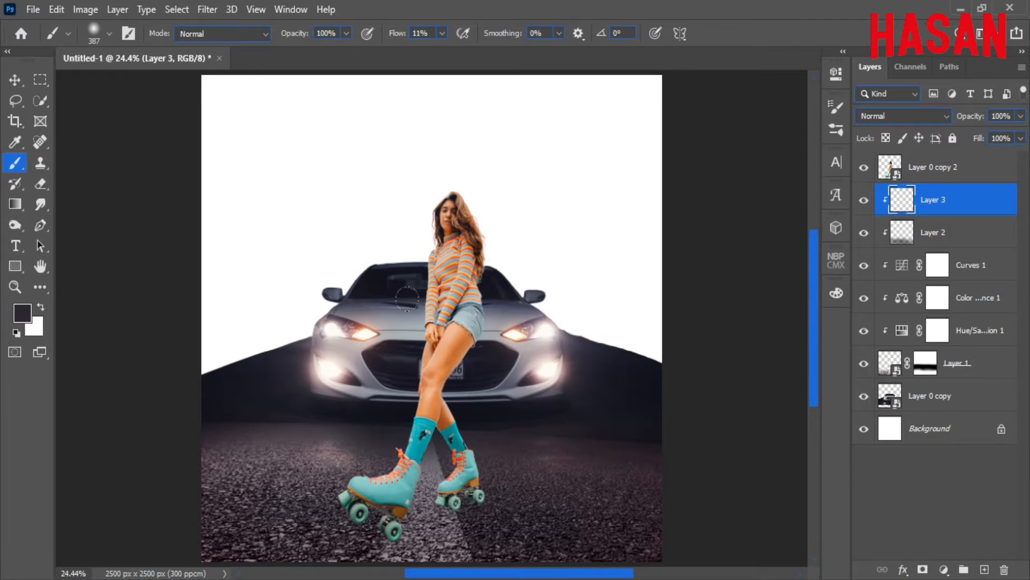
pyautogui.click(22, 311)
pyautogui.click(665, 218)
pyautogui.click(973, 69)
pyautogui.click(946, 117)
pyautogui.click(911, 179)
pyautogui.scroll(-2, 590, 355)
pyautogui.moveTo(581, 441); pyautogui.dragTo(600, 366)
pyautogui.moveTo(397, 35); pyautogui.dragTo(387, 36)
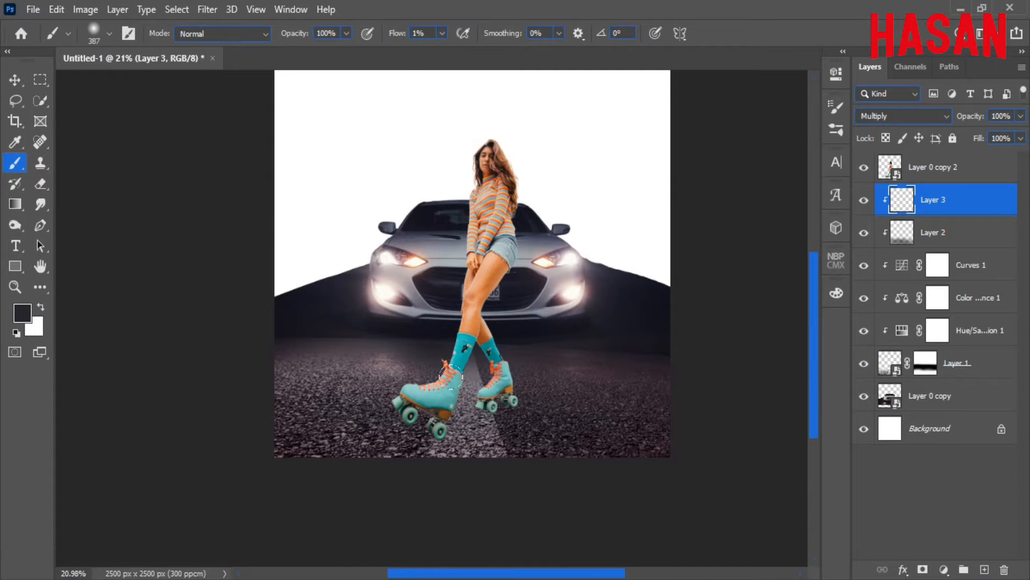
pyautogui.moveTo(445, 410); pyautogui.dragTo(492, 414)
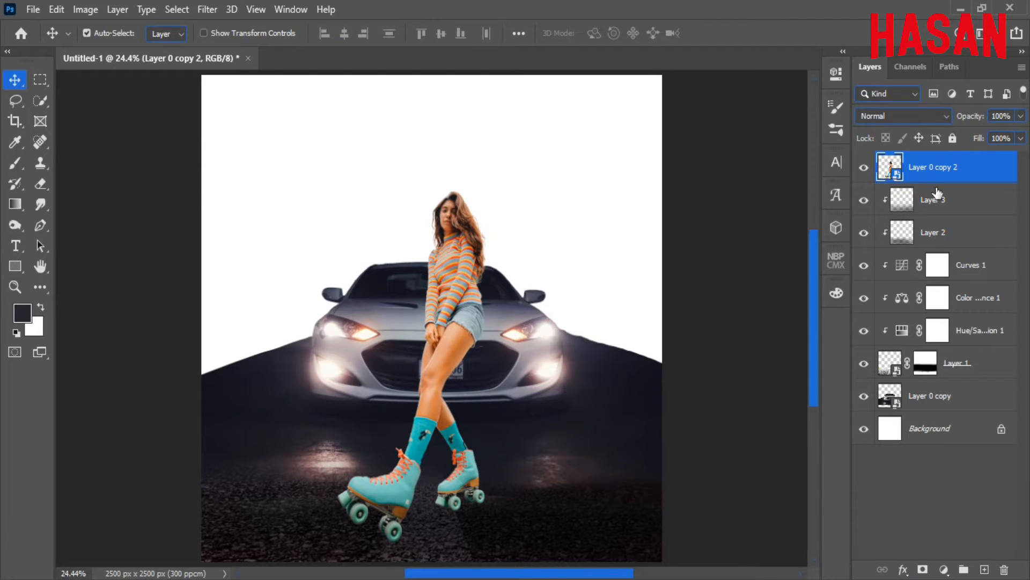
# - Add a new layer above the skater and dab a soft white 347 px brush on the road below the left headlight
pyautogui.click(984, 569)
pyautogui.click(16, 162)
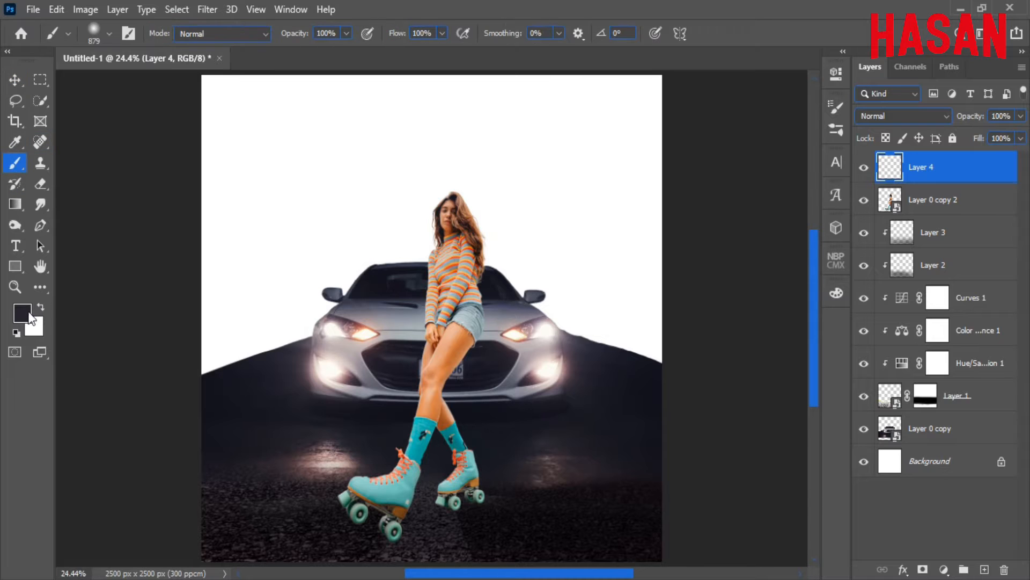
pyautogui.click(42, 311)
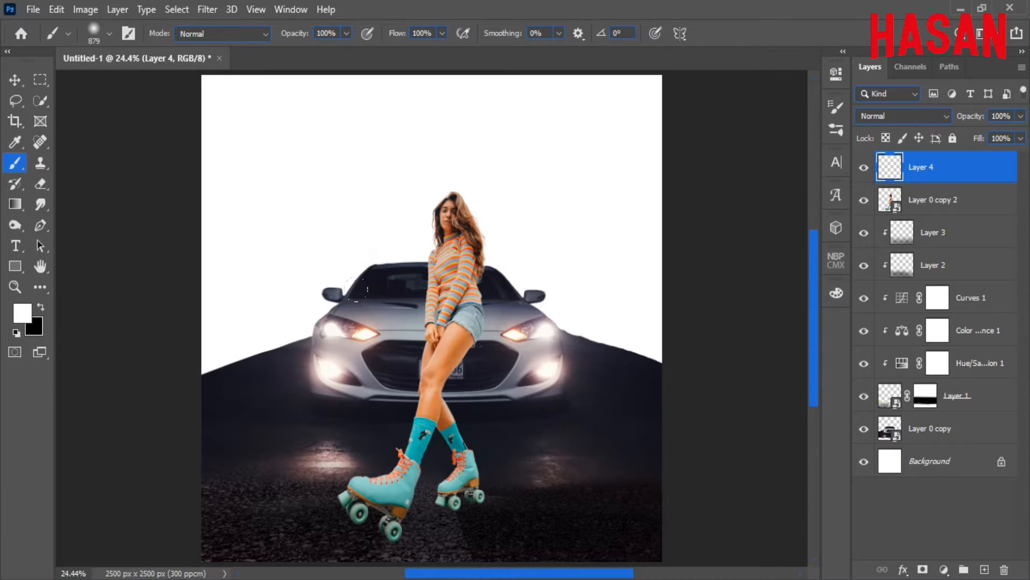
pyautogui.keyDown('alt'); pyautogui.rightClick(418, 377); pyautogui.keyUp('alt')
pyautogui.moveTo(378, 429); pyautogui.dragTo(474, 386)
pyautogui.keyDown('alt'); pyautogui.rightClick(461, 398); pyautogui.keyUp('alt')
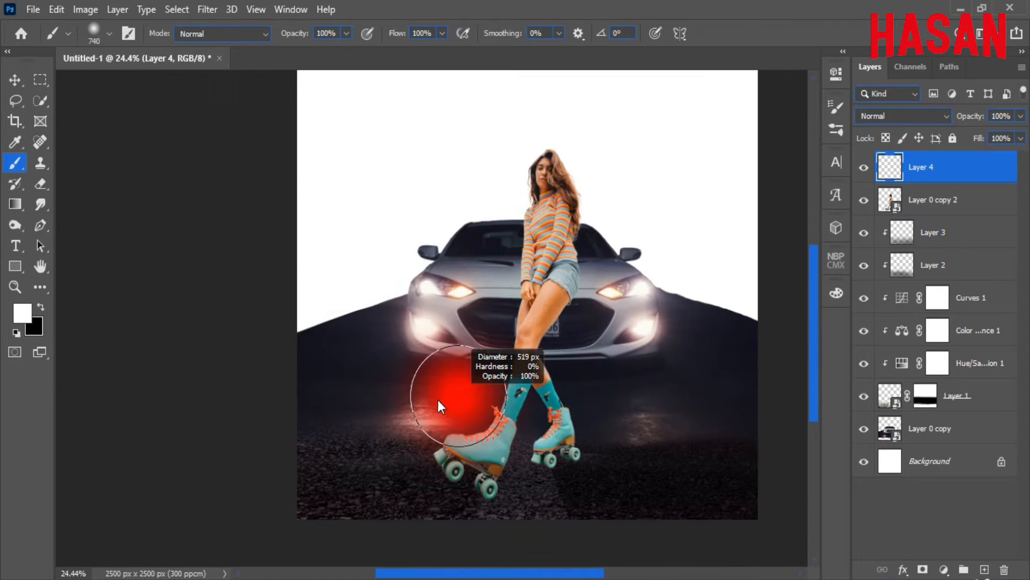
pyautogui.keyDown('alt'); pyautogui.rightClick(418, 408); pyautogui.keyUp('alt')
pyautogui.click(406, 430)
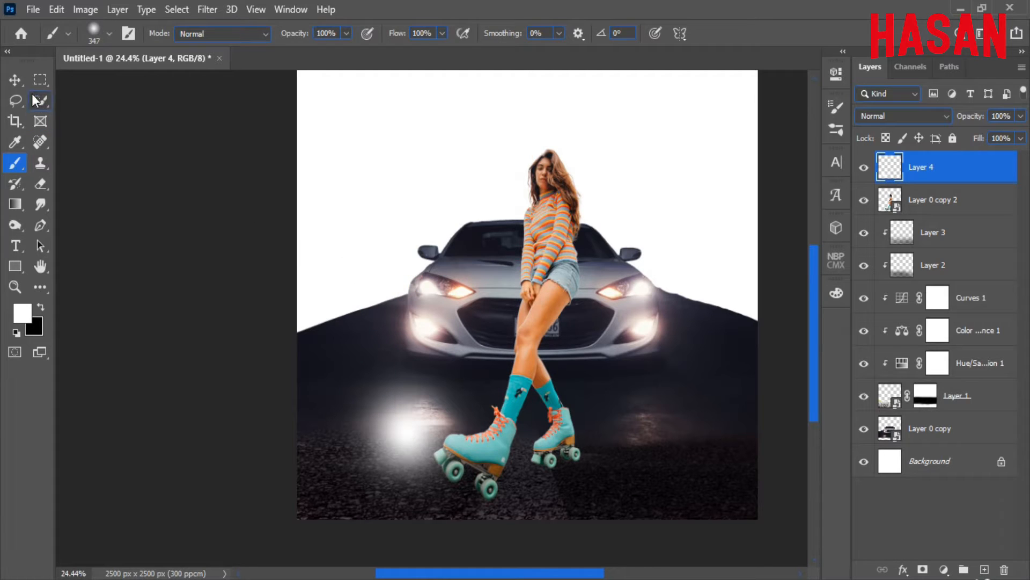
# - Transform the white glow to 56.56% width and 97.51% height and place it over the left headlight's road reflection
pyautogui.press('v')
pyautogui.press('ctrl')
pyautogui.hotkey('ctrl', 't')
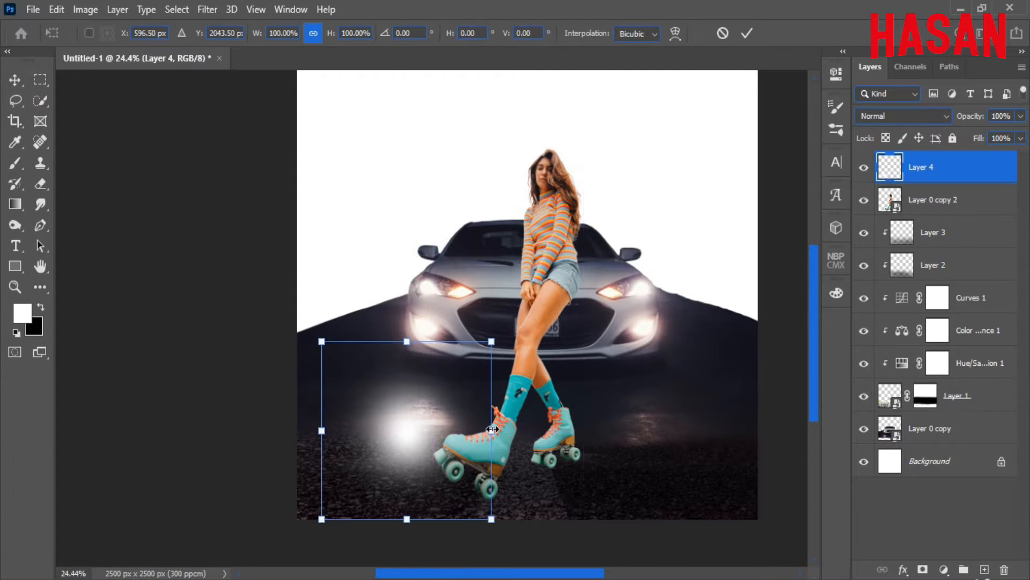
pyautogui.moveTo(492, 430); pyautogui.dragTo(401, 408)
pyautogui.moveTo(404, 336); pyautogui.dragTo(404, 361)
pyautogui.moveTo(407, 421); pyautogui.dragTo(410, 398)
pyautogui.moveTo(467, 415); pyautogui.dragTo(407, 424)
pyautogui.moveTo(404, 499); pyautogui.dragTo(404, 520)
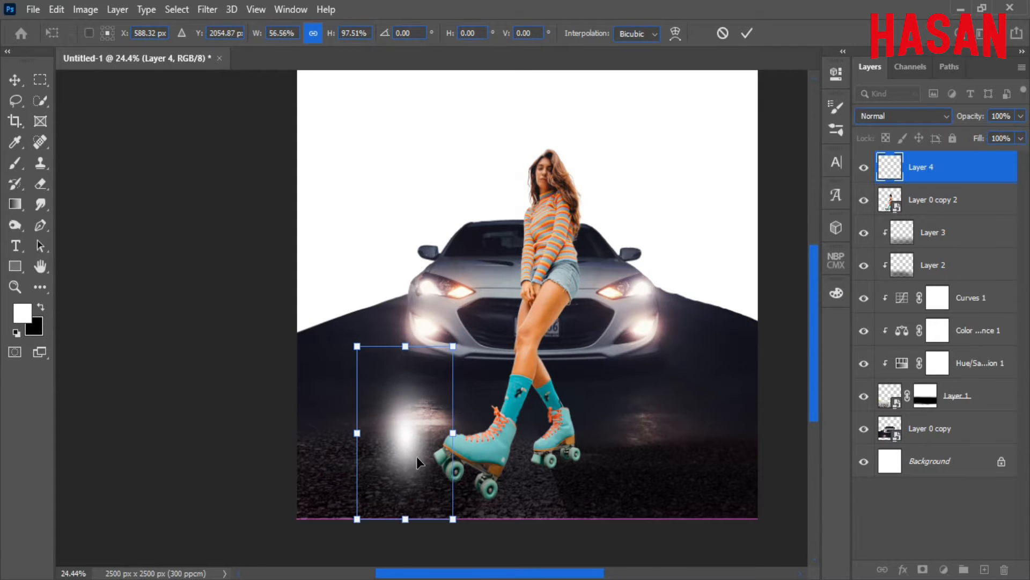
pyautogui.moveTo(416, 456); pyautogui.dragTo(414, 456)
pyautogui.moveTo(421, 384); pyautogui.dragTo(418, 390)
pyautogui.click(746, 33)
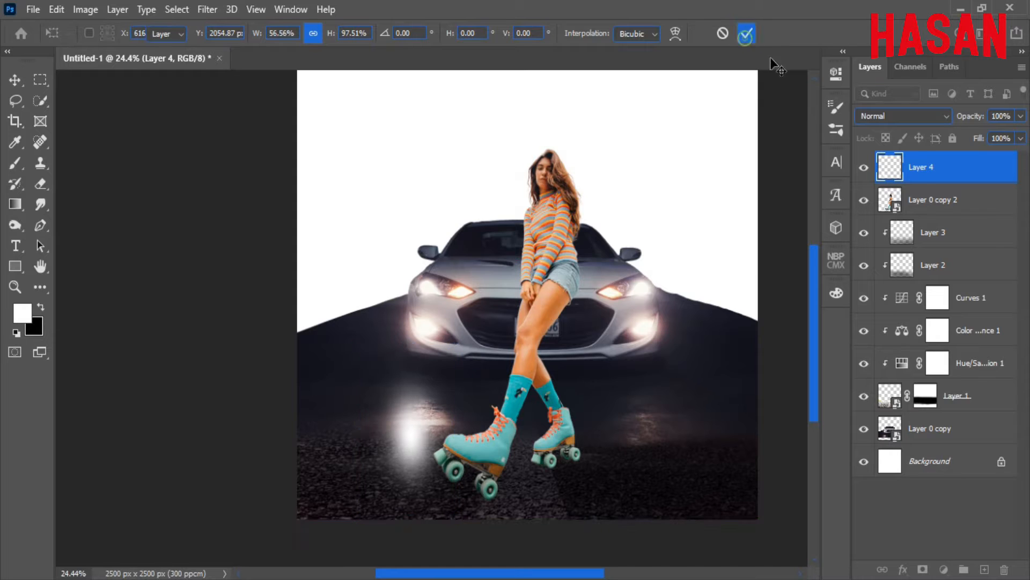
# - Set the glow layer's blend mode to Overlay and duplicate it in the same document
pyautogui.click(904, 116)
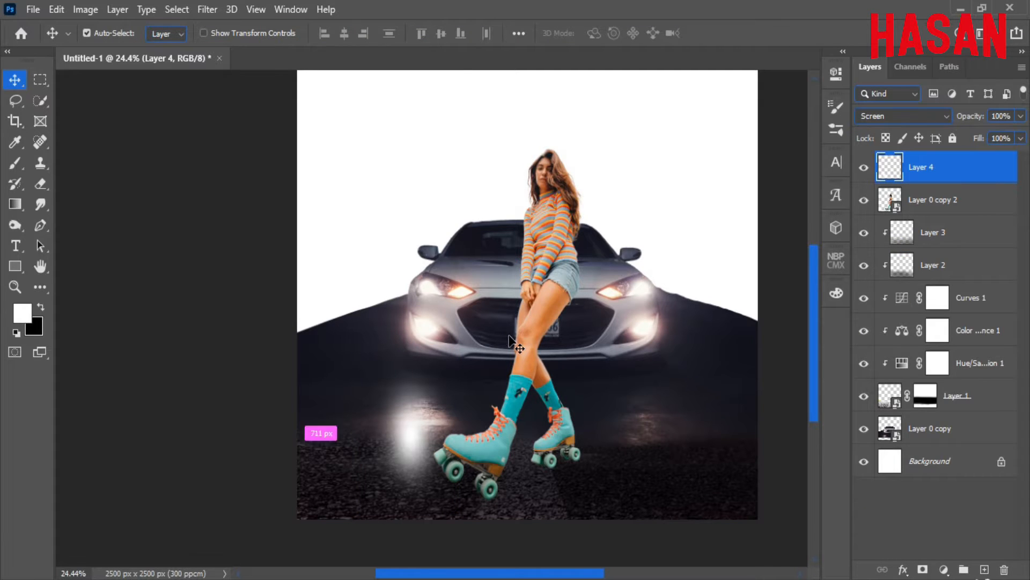
pyautogui.click(944, 116)
pyautogui.click(896, 304)
pyautogui.rightClick(964, 167)
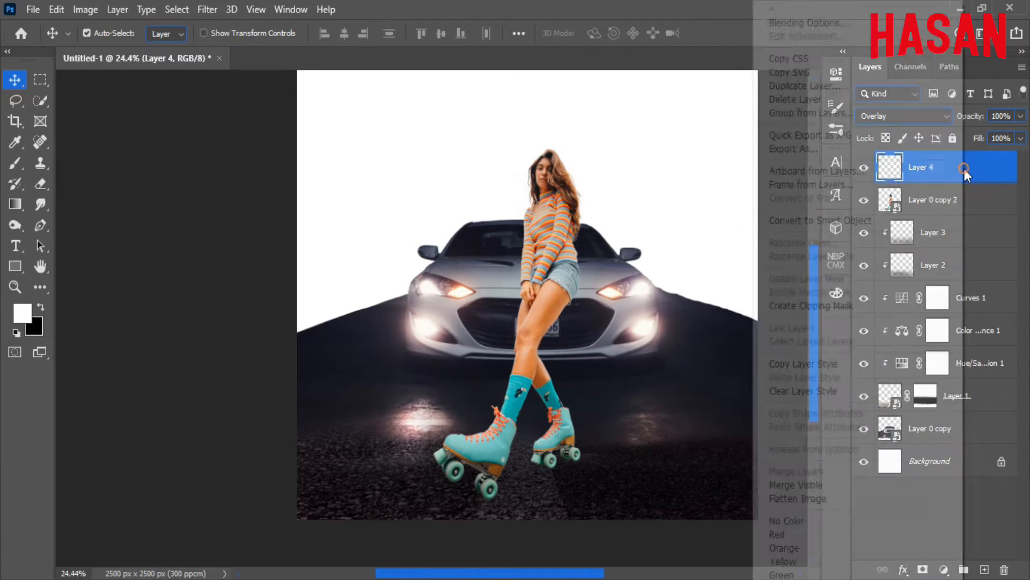
pyautogui.click(820, 84)
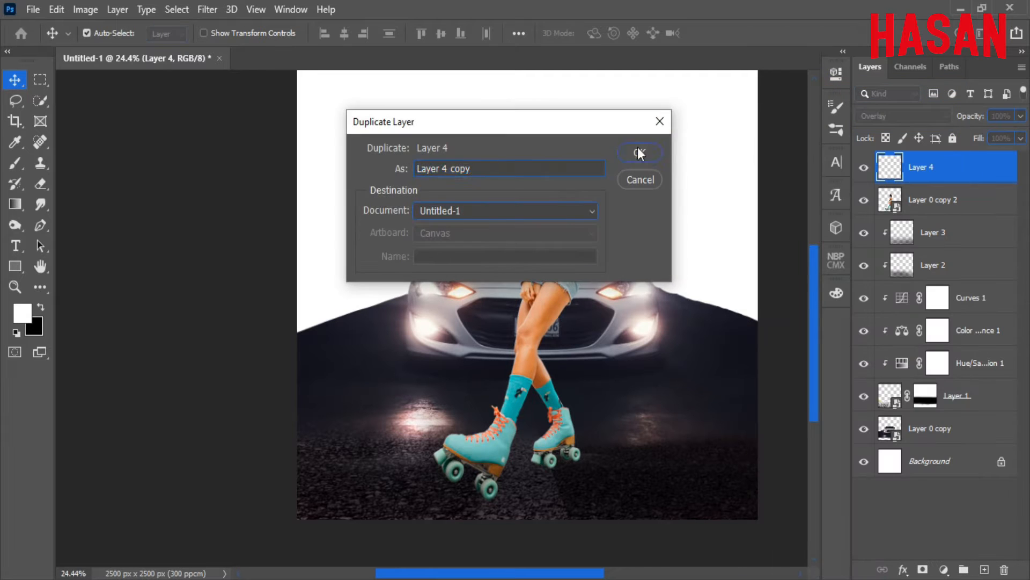
pyautogui.click(637, 147)
# - Duplicate the glow layer again and move the new copy over the right headlight's reflection on the road
pyautogui.rightClick(965, 170)
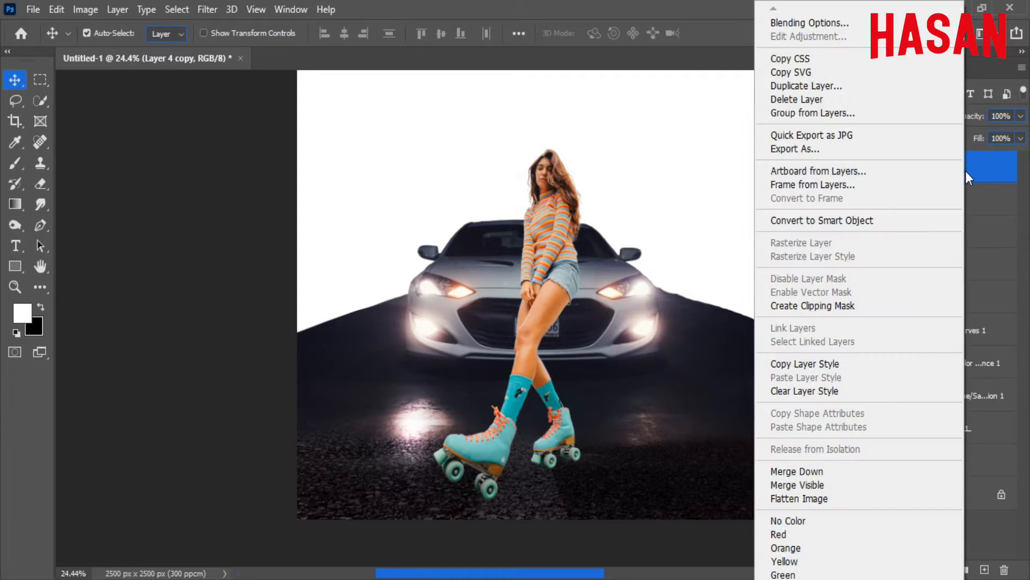
pyautogui.click(820, 84)
pyautogui.press('Return')
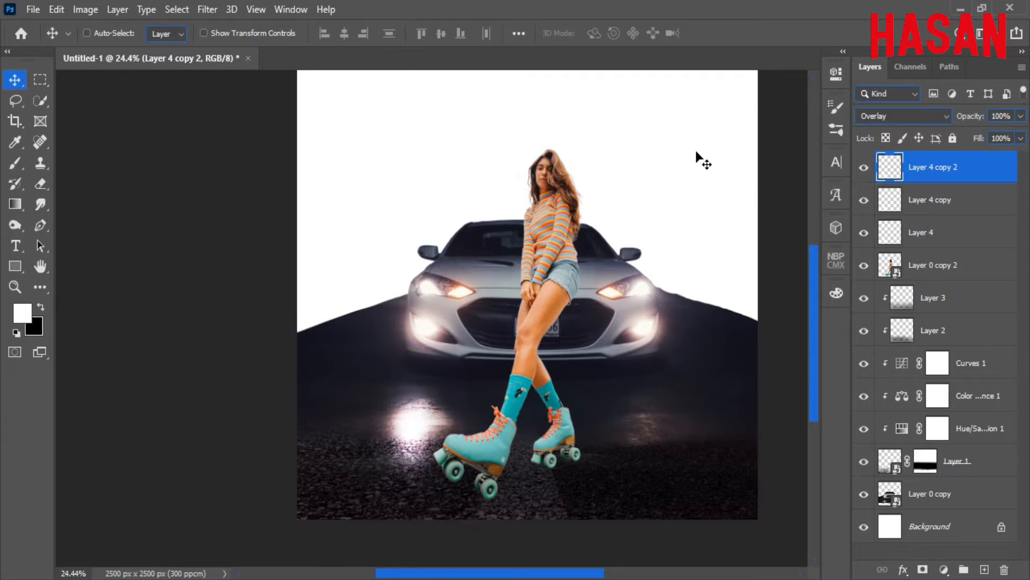
pyautogui.hotkey('ctrl', 't')
pyautogui.moveTo(414, 414); pyautogui.dragTo(658, 421)
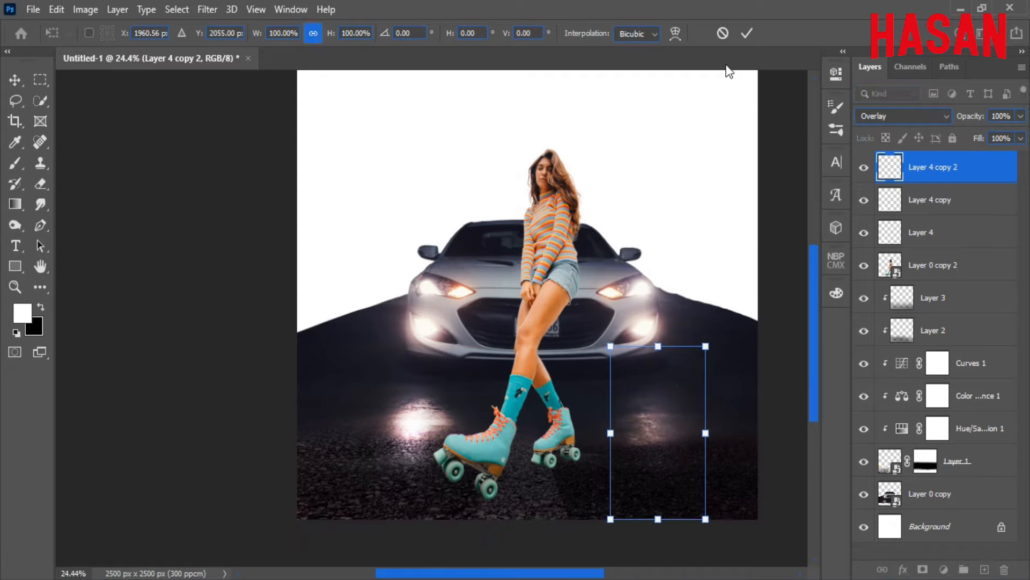
pyautogui.click(747, 33)
# - Duplicate the right-side glow layer twice to strengthen the right headlight's road reflection
pyautogui.rightClick(962, 166)
pyautogui.click(817, 79)
pyautogui.press('Return')
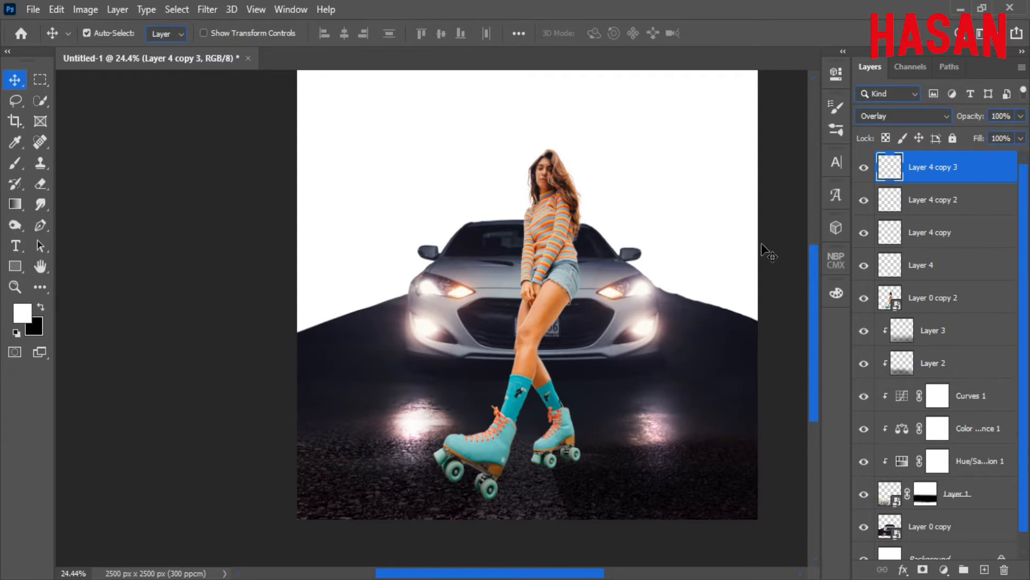
pyautogui.rightClick(964, 169)
pyautogui.click(819, 84)
pyautogui.press('Return')
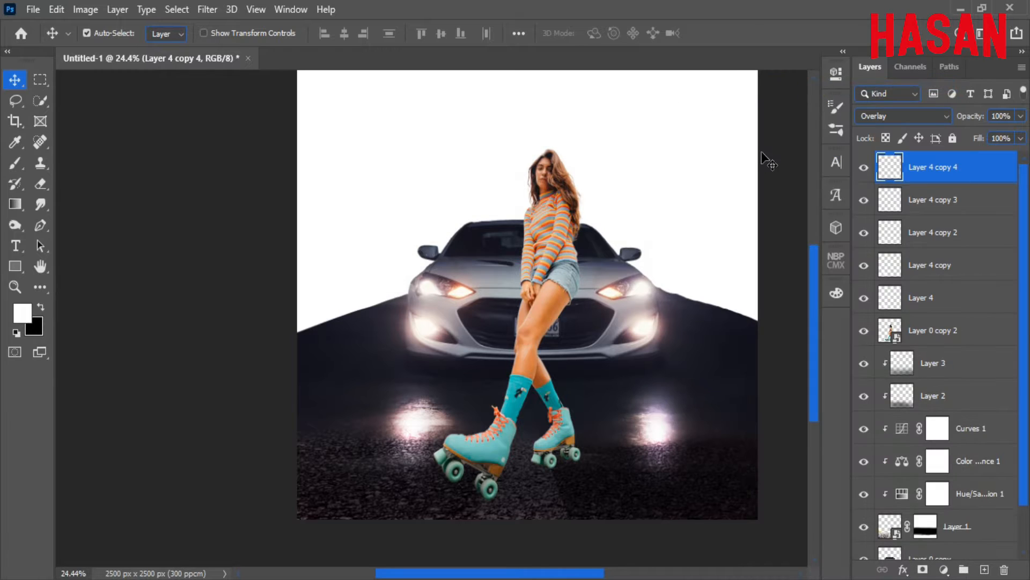
# - Set the topmost right-side glow copy's opacity to 60% and the left-side glow copy's opacity to 70%
pyautogui.moveTo(980, 119); pyautogui.dragTo(951, 126)
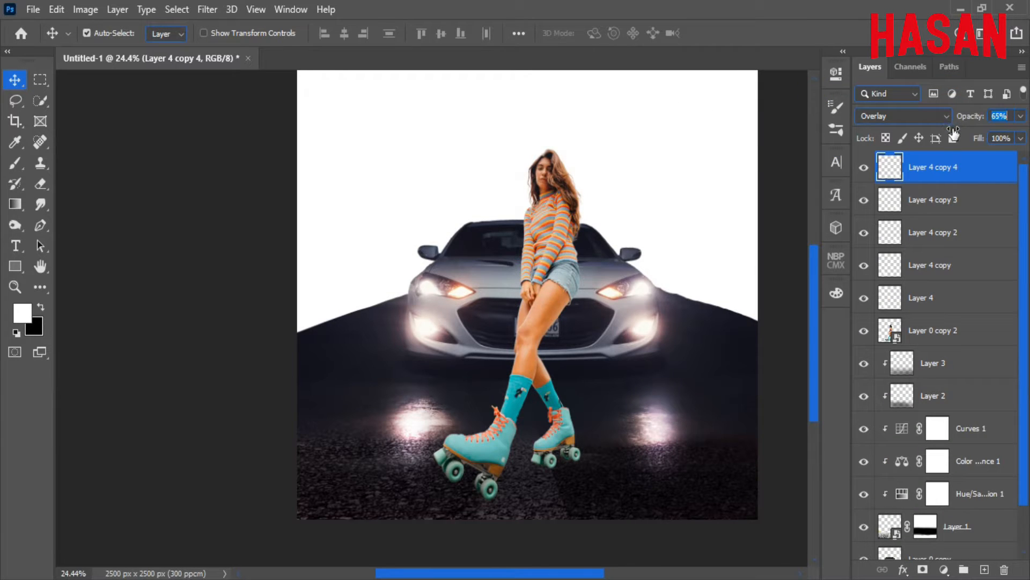
pyautogui.click(936, 234)
pyautogui.click(888, 199)
pyautogui.click(877, 265)
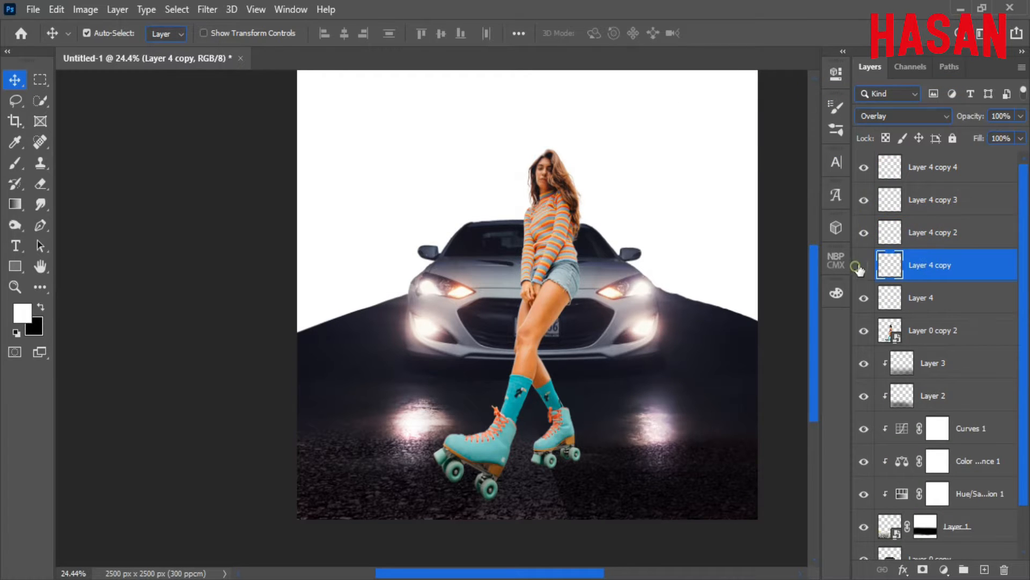
pyautogui.moveTo(972, 119); pyautogui.dragTo(959, 124)
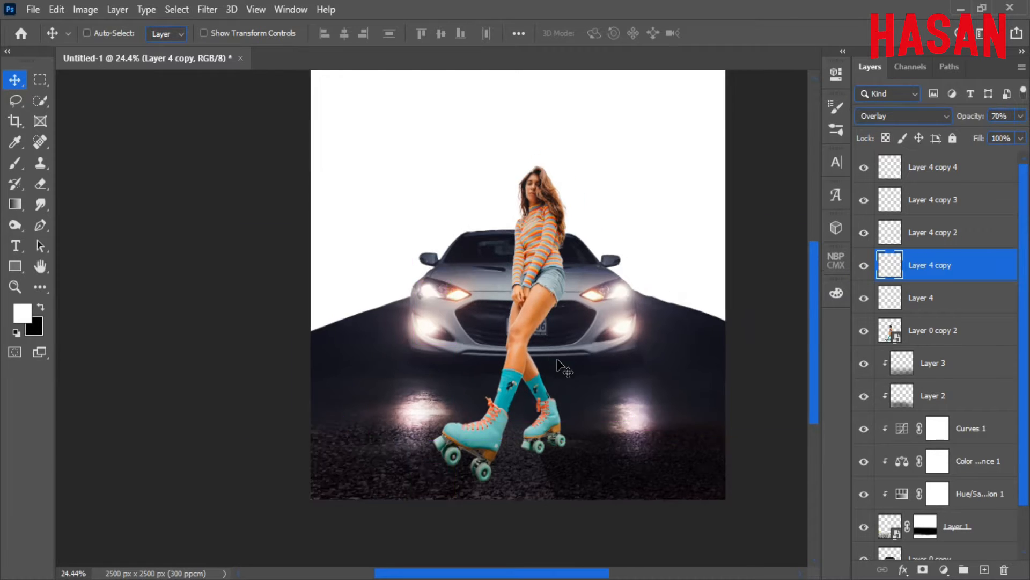
# - Copy the Cool Flare.jpg image into the composition as a new layer and set its blend mode to Screen
pyautogui.hscroll(3, 556, 361)
pyautogui.moveTo(538, 574)
pyautogui.click(538, 540)
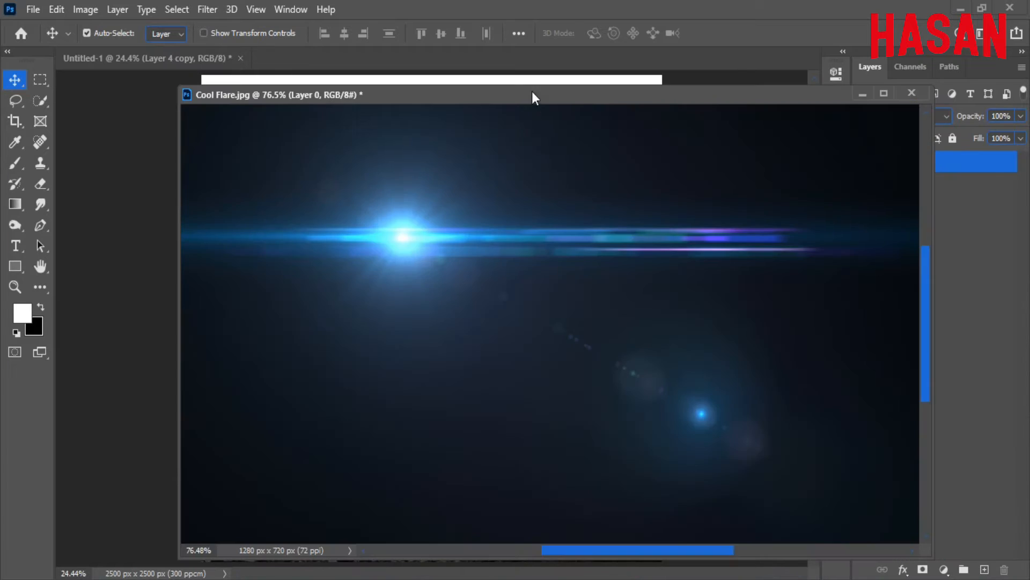
pyautogui.moveTo(532, 93); pyautogui.dragTo(816, 72)
pyautogui.moveTo(736, 219); pyautogui.dragTo(390, 231)
pyautogui.moveTo(964, 73); pyautogui.dragTo(711, 61)
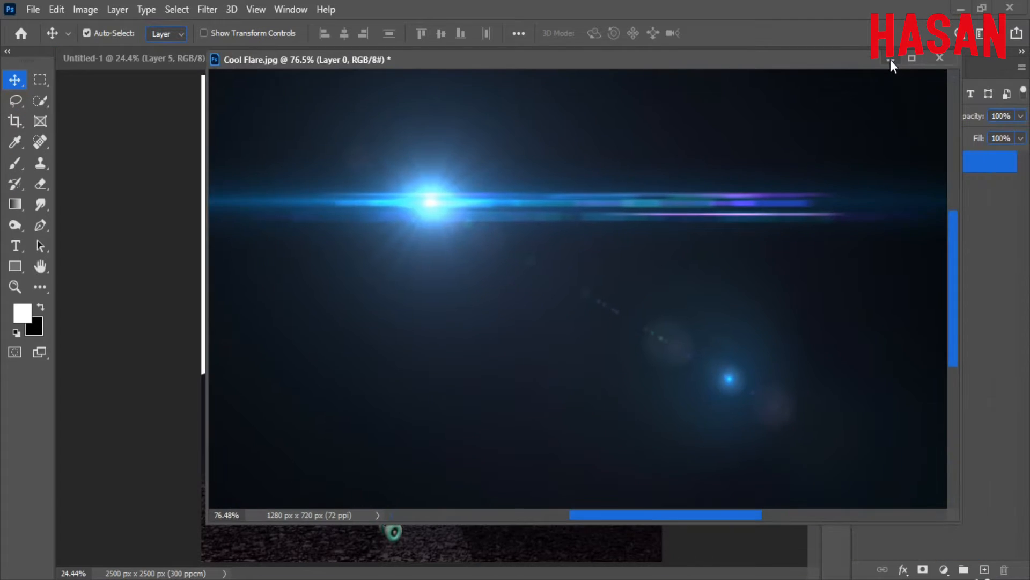
pyautogui.click(891, 61)
pyautogui.click(945, 118)
pyautogui.click(884, 250)
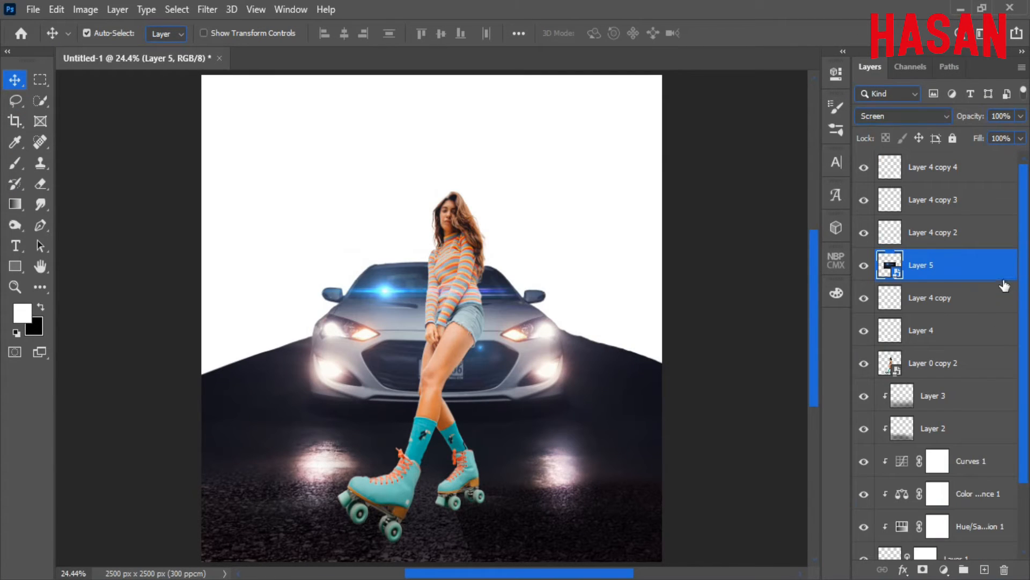
# - Move the flare layer below all the glow layers, directly above the skater layer
pyautogui.rightClick(387, 320)
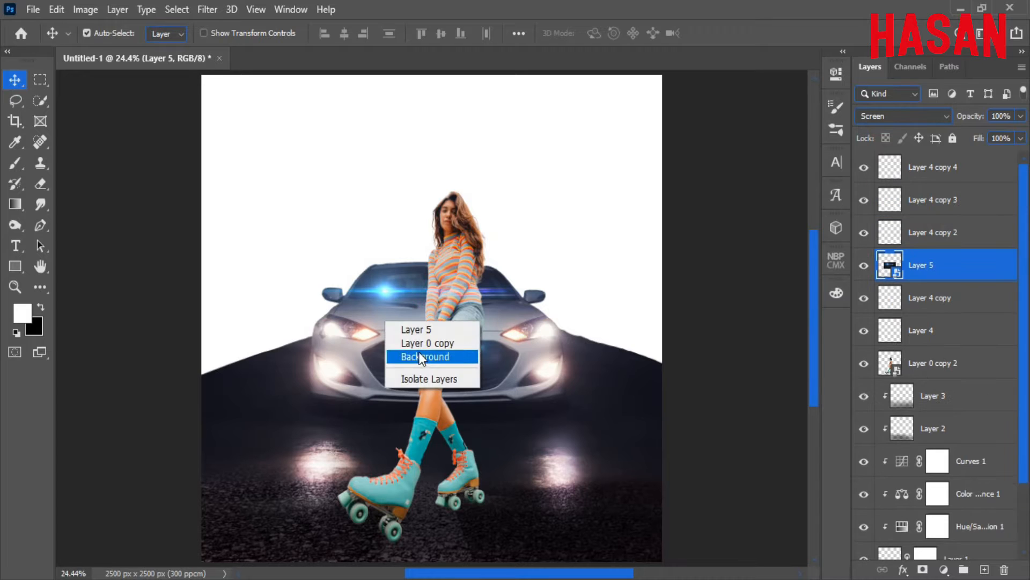
pyautogui.click(419, 352)
pyautogui.scroll(5, 922, 297)
pyautogui.click(933, 265)
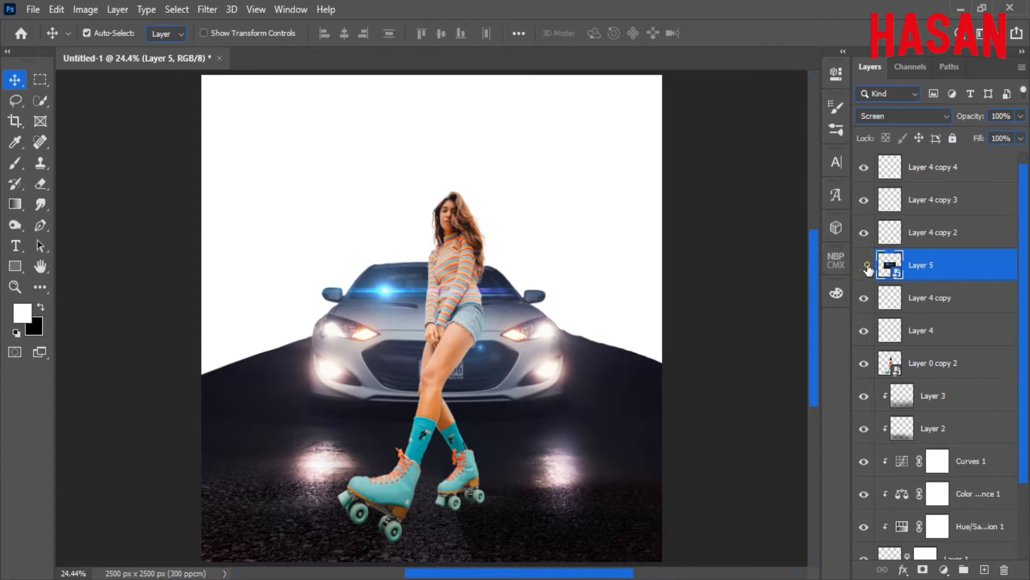
pyautogui.hotkey('ctrl', '[')
pyautogui.hotkey('ctrl', '[')
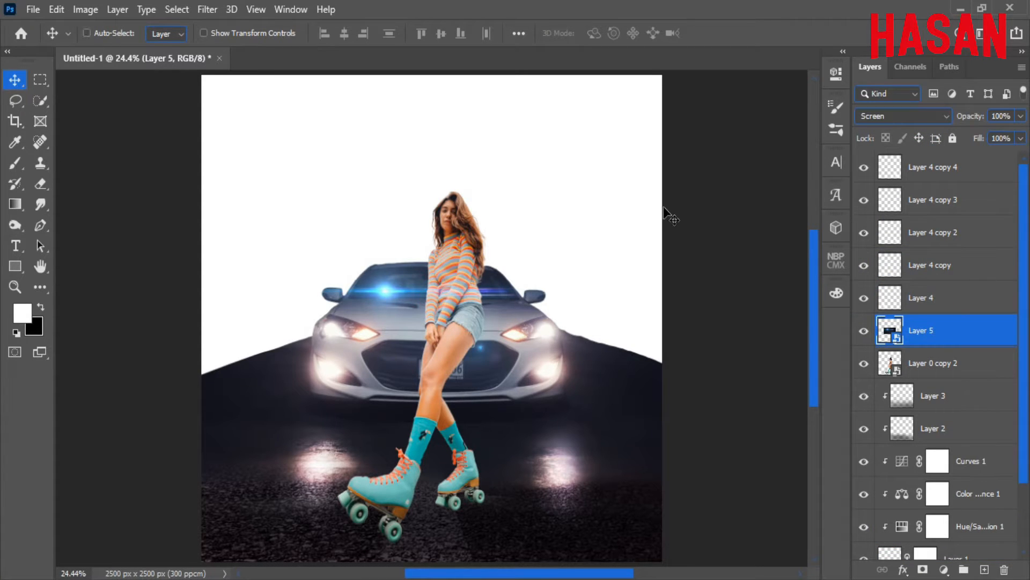
# - Scale the flare layer to 14.58% and position its bright spot over the left headlight
pyautogui.hotkey('ctrl', 't')
pyautogui.moveTo(396, 283); pyautogui.dragTo(382, 326)
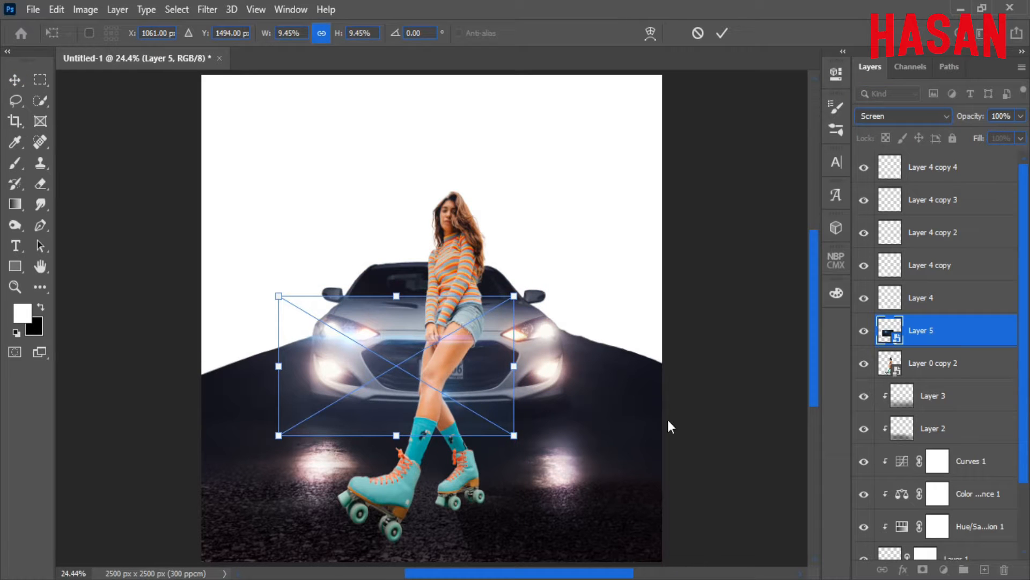
pyautogui.moveTo(514, 366); pyautogui.dragTo(579, 372)
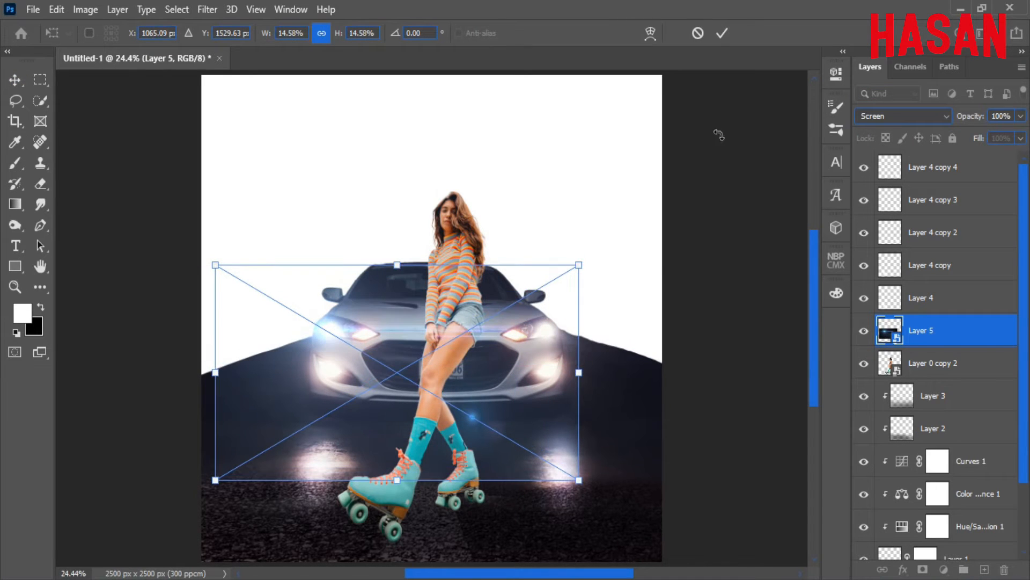
pyautogui.click(722, 33)
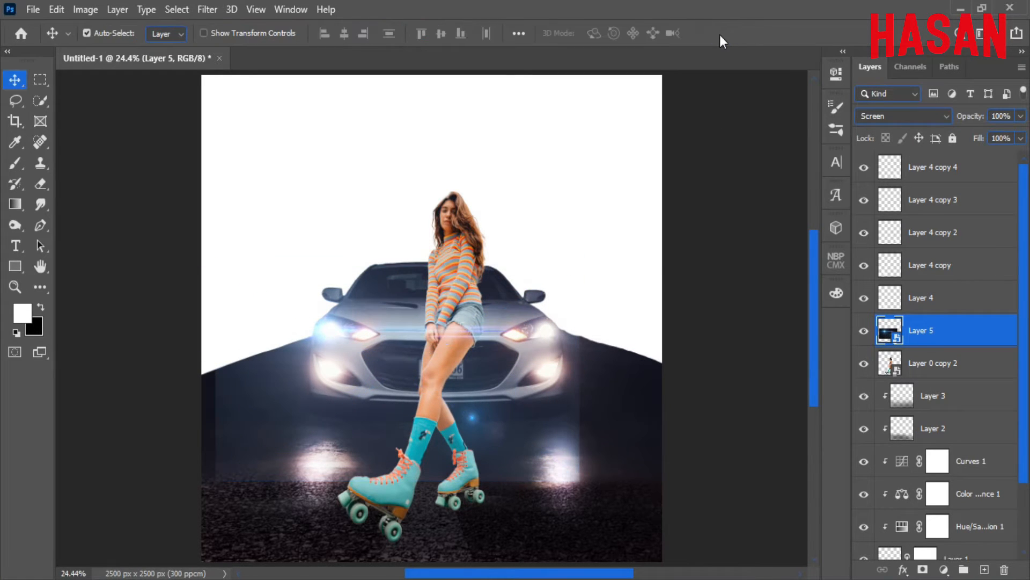
# - Duplicate the flare layer, flip the copy horizontally and align its bright spot with the right headlight
pyautogui.rightClick(967, 339)
pyautogui.click(794, 48)
pyautogui.click(624, 156)
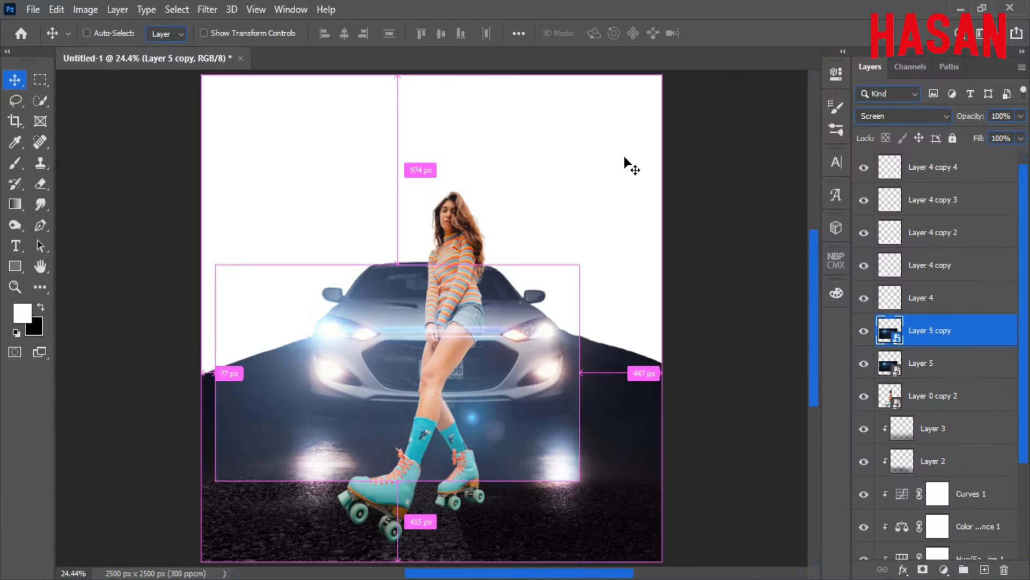
pyautogui.hotkey('ctrl', 't')
pyautogui.rightClick(492, 352)
pyautogui.click(546, 329)
pyautogui.moveTo(513, 339); pyautogui.dragTo(556, 337)
pyautogui.click(722, 33)
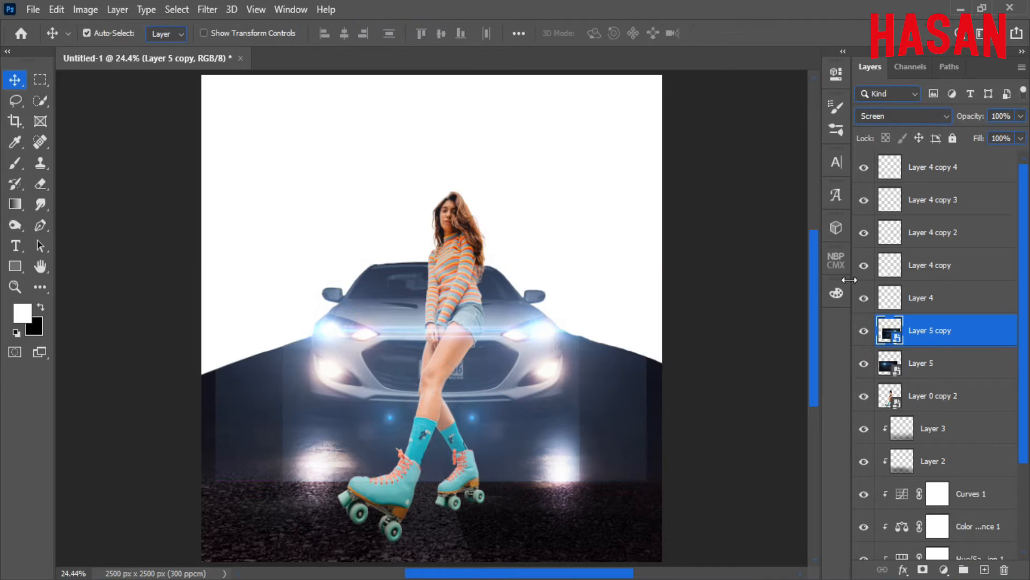
# - Hide the left flare and apply a contrast-boosting Curves S-curve to the right flare copy to suppress its dark haze
pyautogui.click(864, 363)
pyautogui.click(86, 9)
pyautogui.moveTo(116, 51)
pyautogui.click(360, 84)
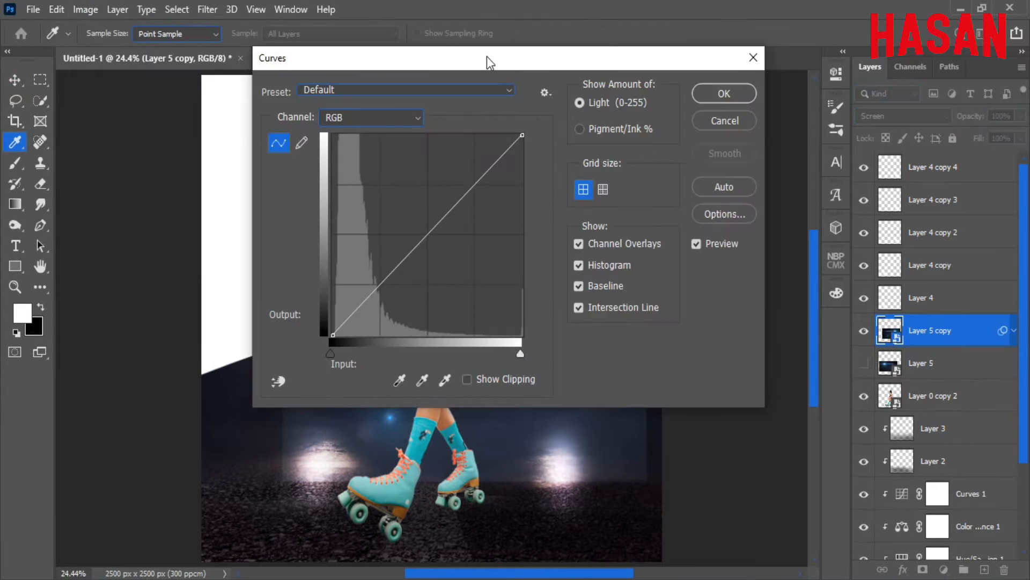
pyautogui.moveTo(487, 57); pyautogui.dragTo(887, 47)
pyautogui.moveTo(873, 176); pyautogui.dragTo(873, 170)
pyautogui.moveTo(778, 272); pyautogui.dragTo(786, 294)
pyautogui.moveTo(882, 51); pyautogui.dragTo(701, 56)
pyautogui.click(920, 90)
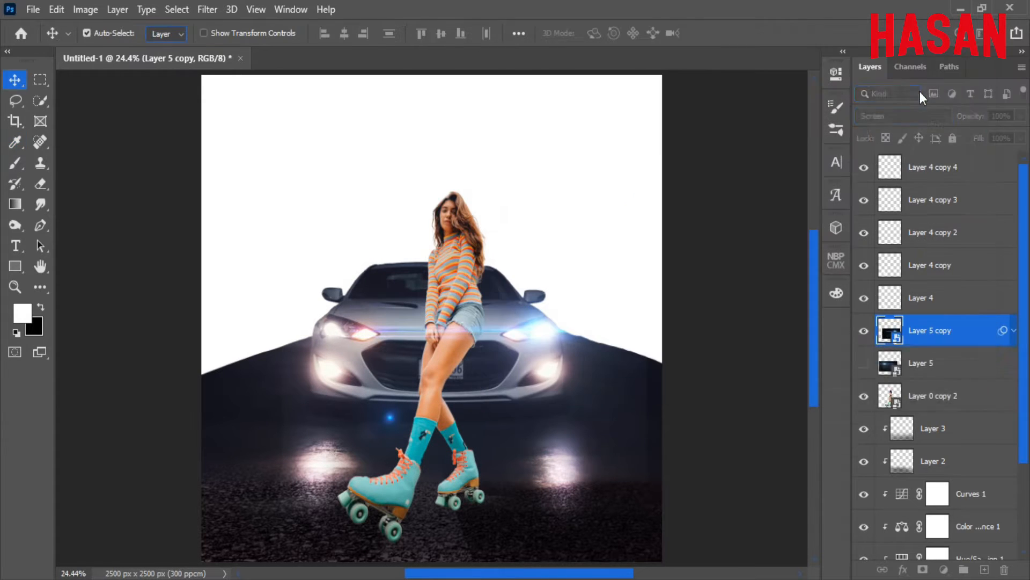
pyautogui.click(1013, 331)
# - Show the left flare and apply a Curves S-curve with raised highlights and shadows lowered from input 73 to output 43
pyautogui.click(864, 363)
pyautogui.click(931, 363)
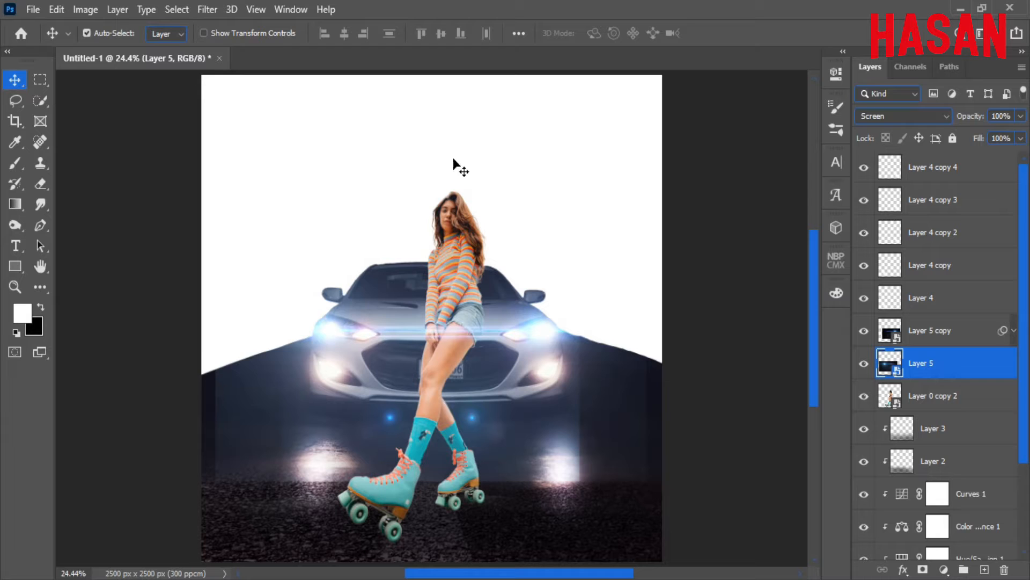
pyautogui.click(88, 9)
pyautogui.moveTo(161, 49)
pyautogui.click(318, 83)
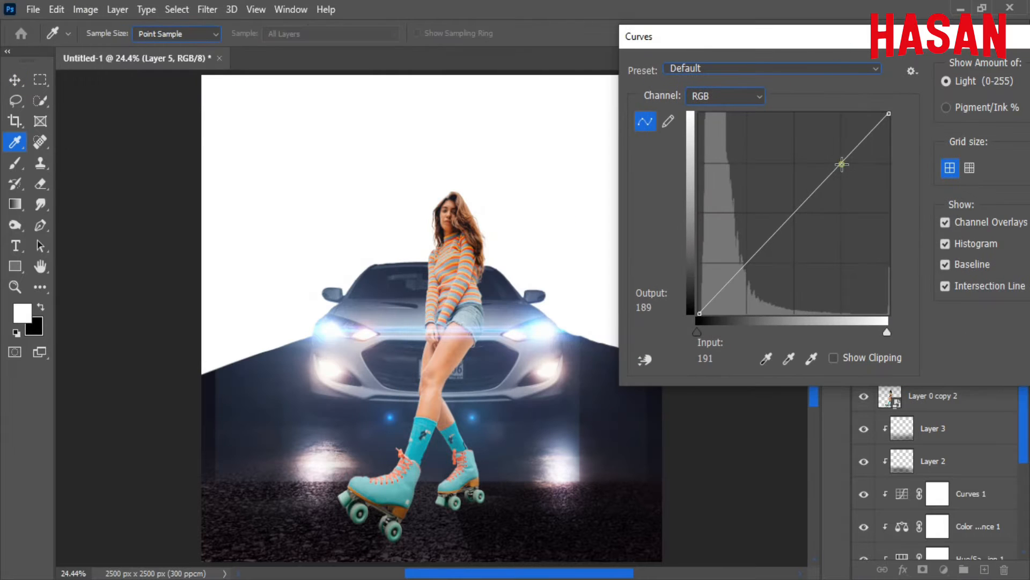
pyautogui.moveTo(842, 164); pyautogui.dragTo(840, 152)
pyautogui.moveTo(751, 258); pyautogui.dragTo(754, 279)
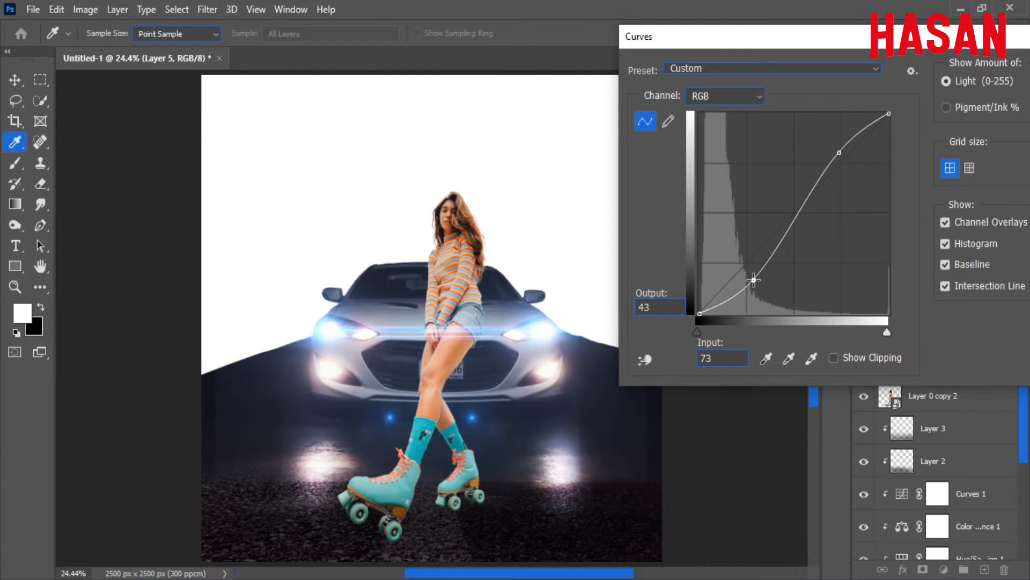
pyautogui.click(956, 87)
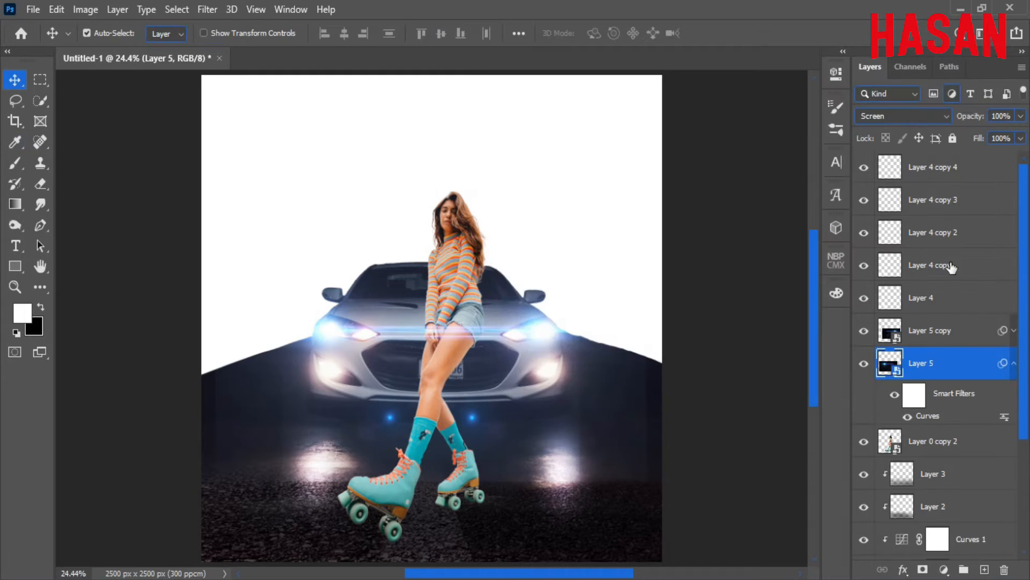
# - Hide the right flare, mask the left flare and fade its excess light with a soft black 470 px brush at 13% flow
pyautogui.click(863, 330)
pyautogui.click(922, 569)
pyautogui.click(15, 164)
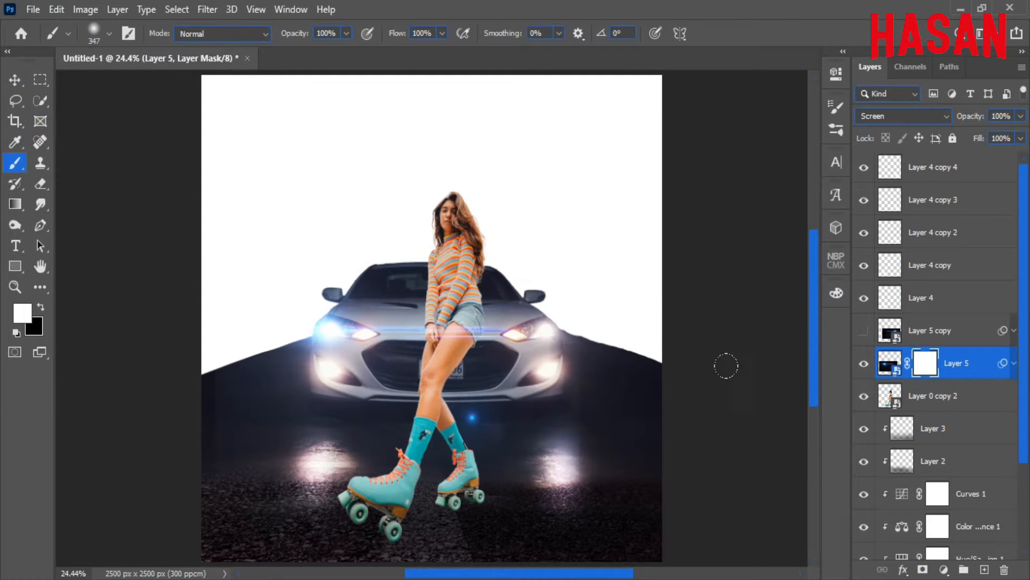
pyautogui.click(863, 363)
pyautogui.click(864, 363)
pyautogui.moveTo(250, 311); pyautogui.dragTo(273, 335)
pyautogui.click(41, 307)
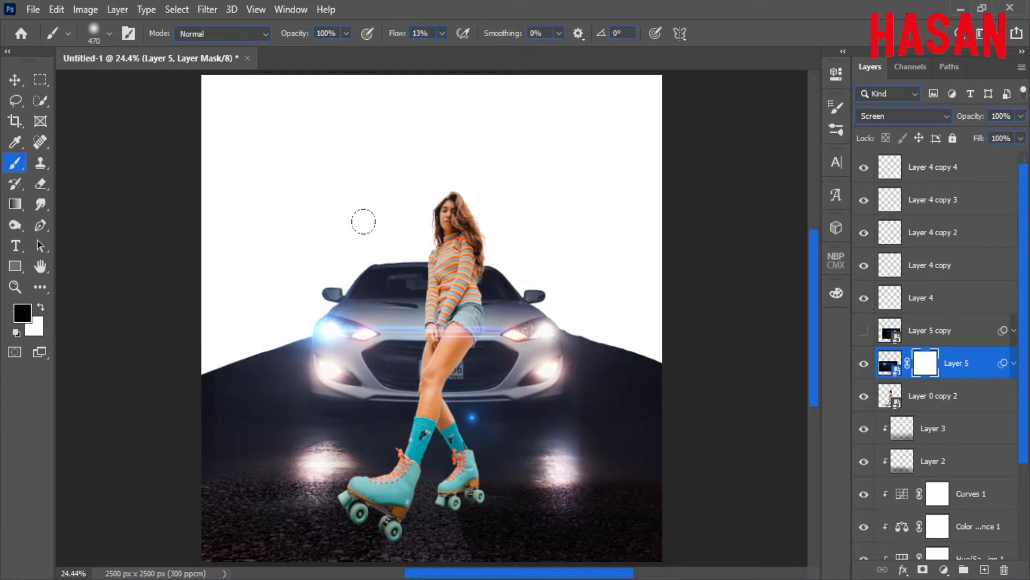
pyautogui.moveTo(568, 372); pyautogui.dragTo(563, 389)
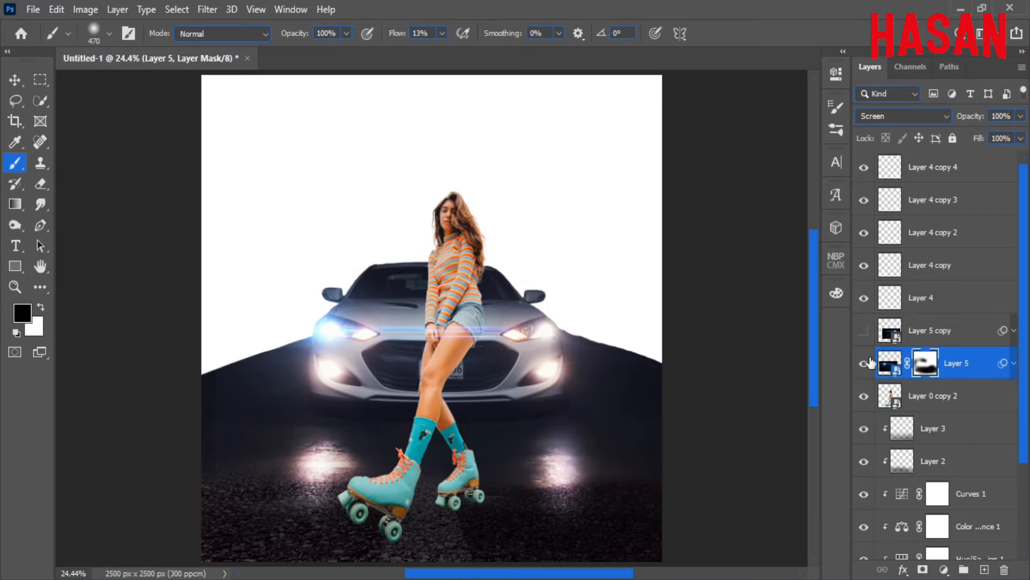
# - Mask the right flare copy and fade its edges with the soft black brush, leaving both flares shown
pyautogui.click(864, 330)
pyautogui.click(944, 331)
pyautogui.press('x')
pyautogui.click(864, 364)
pyautogui.click(923, 569)
pyautogui.press('x')
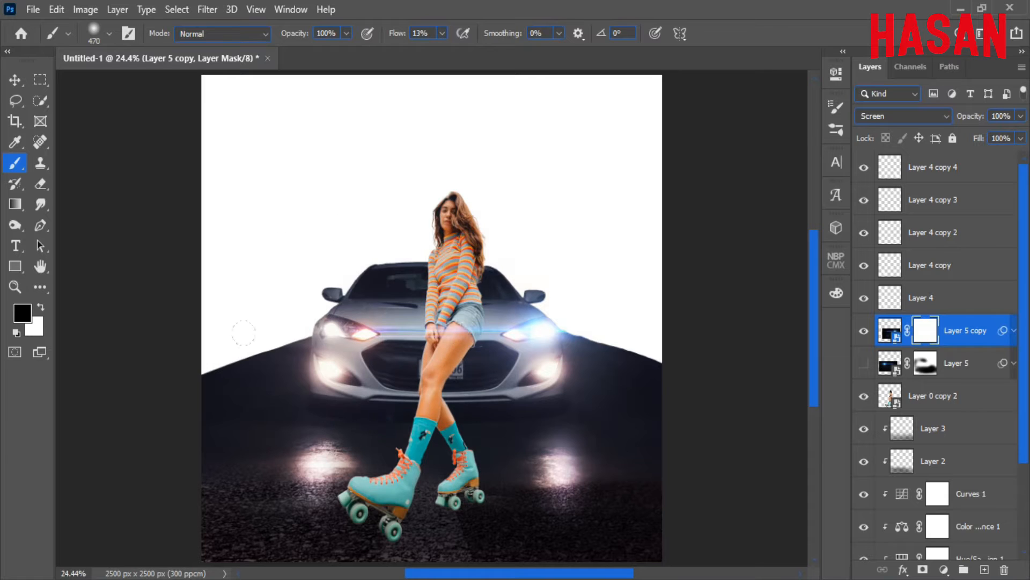
pyautogui.moveTo(243, 333); pyautogui.dragTo(519, 445)
pyautogui.click(864, 364)
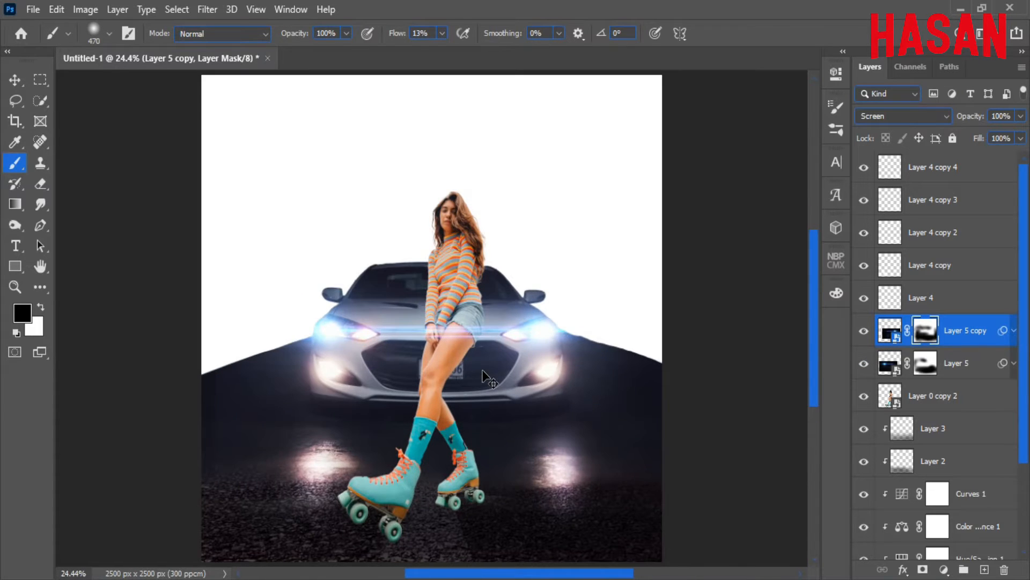
# - Copy the city street photo into the composition as a new layer at the top of the stack
pyautogui.press('v')
pyautogui.click(984, 174)
pyautogui.moveTo(536, 577)
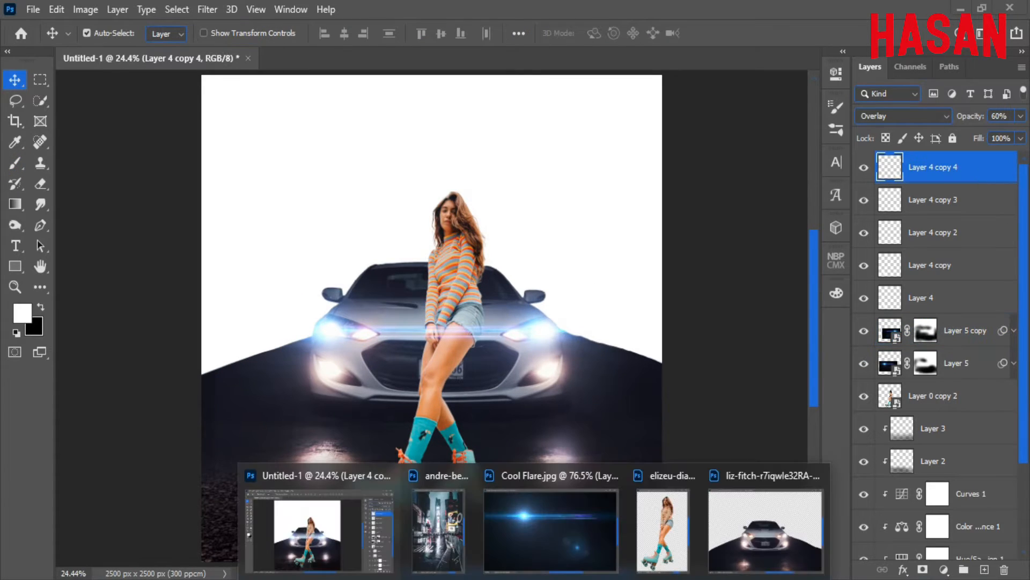
pyautogui.click(437, 515)
pyautogui.moveTo(370, 126); pyautogui.dragTo(994, 32)
pyautogui.moveTo(994, 265); pyautogui.dragTo(501, 281)
pyautogui.moveTo(994, 32); pyautogui.dragTo(615, 63)
pyautogui.click(691, 58)
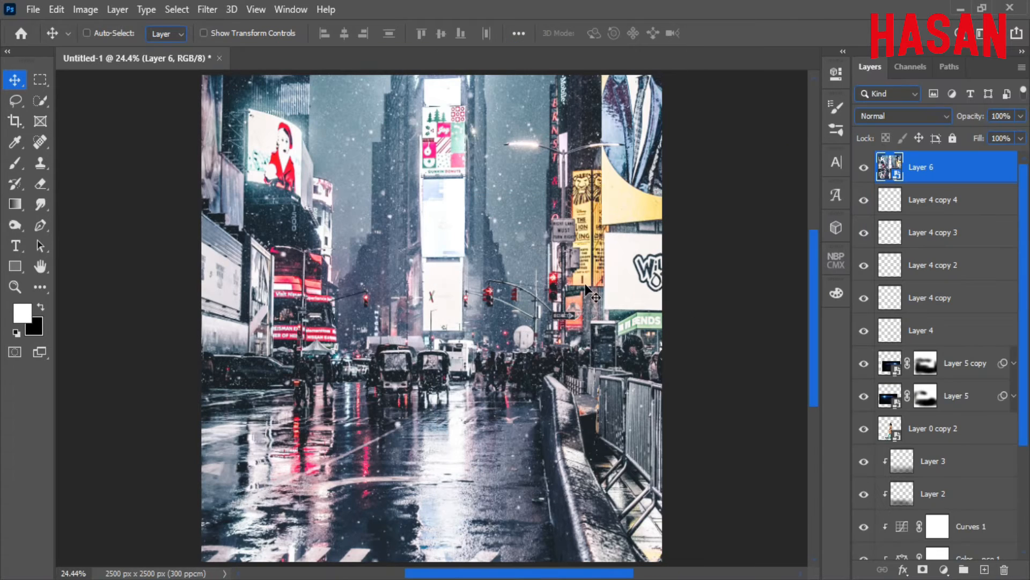
# - Move the city street layer down the stack to just above the Background, behind the car layer
pyautogui.hotkey('ctrl', 't')
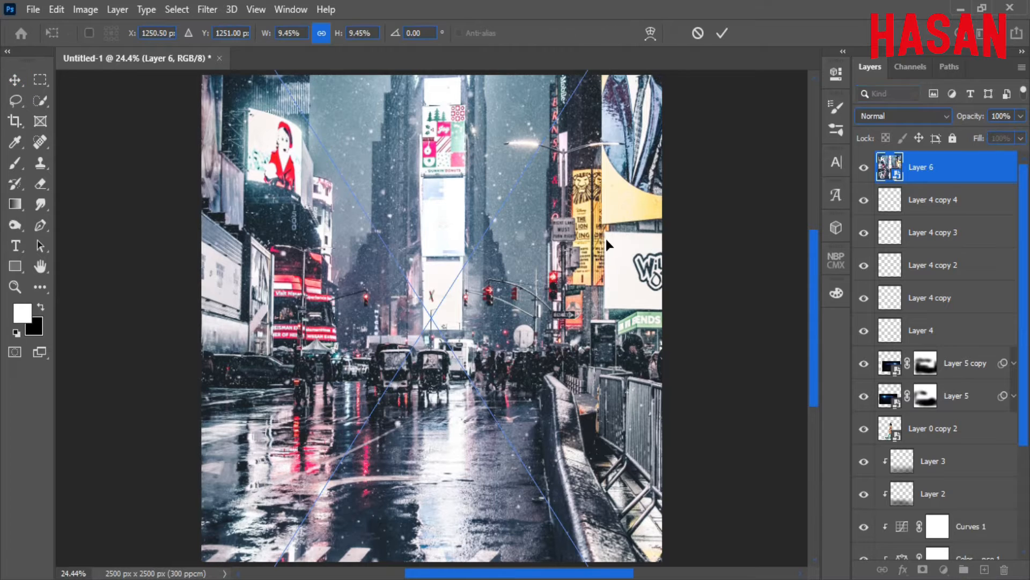
pyautogui.click(699, 34)
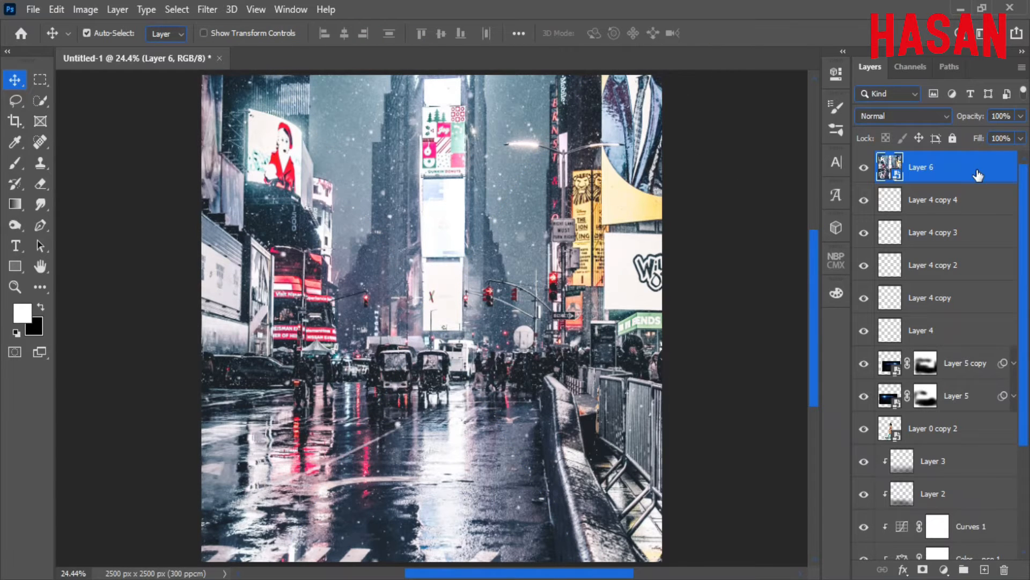
pyautogui.moveTo(978, 175); pyautogui.dragTo(972, 296)
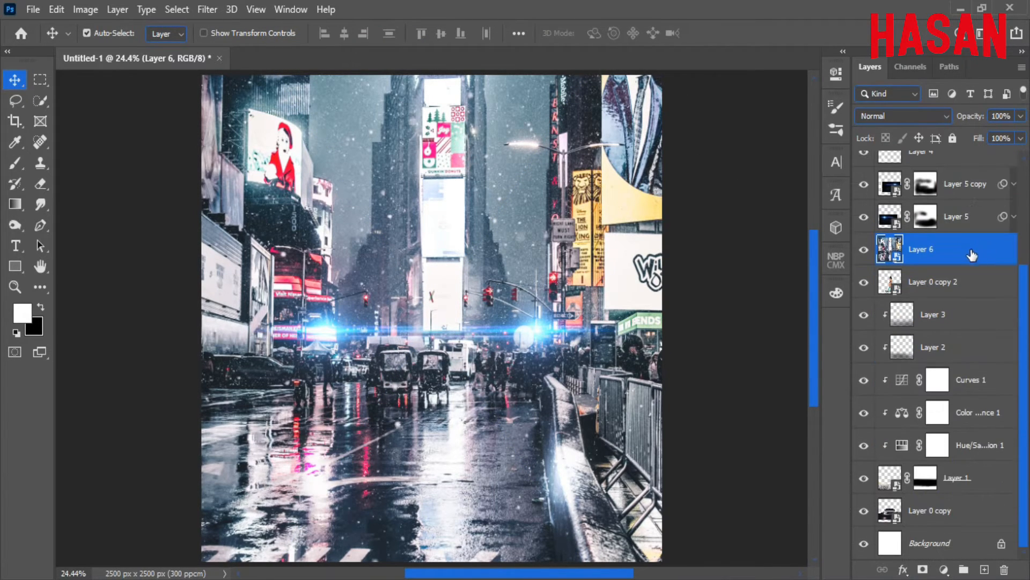
pyautogui.moveTo(973, 256); pyautogui.dragTo(965, 527)
# - Scale the city street photo down to about 6.3% and position it to fill the area behind the car and skater
pyautogui.hotkey('ctrl', 't')
pyautogui.hotkey('ctrl', '-')
pyautogui.hotkey('ctrl', '-')
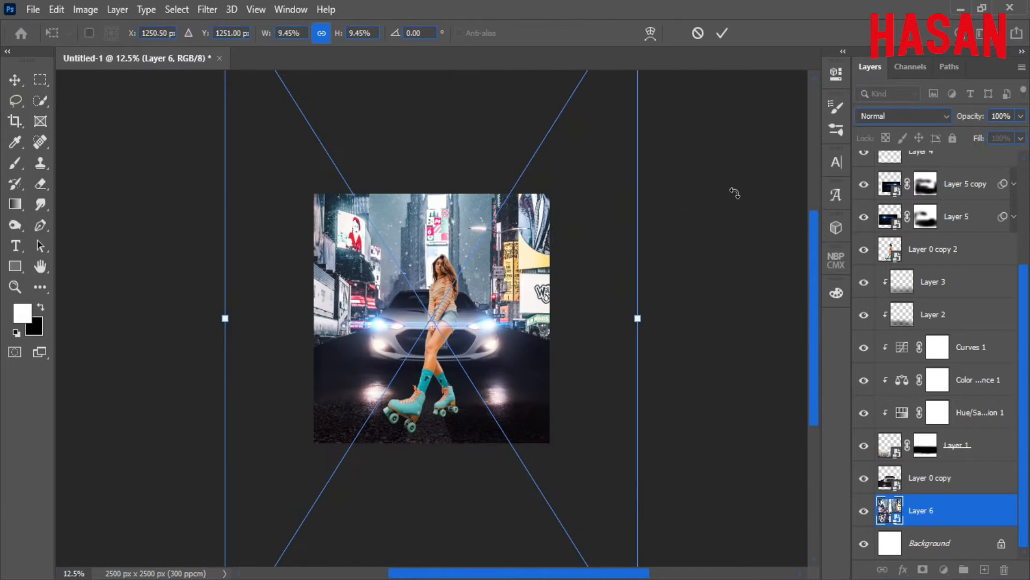
pyautogui.moveTo(635, 320); pyautogui.dragTo(521, 299)
pyautogui.hotkey('ctrl', '+')
pyautogui.scroll(4, 553, 297)
pyautogui.scroll(-1, 553, 297)
pyautogui.moveTo(461, 322); pyautogui.dragTo(514, 297)
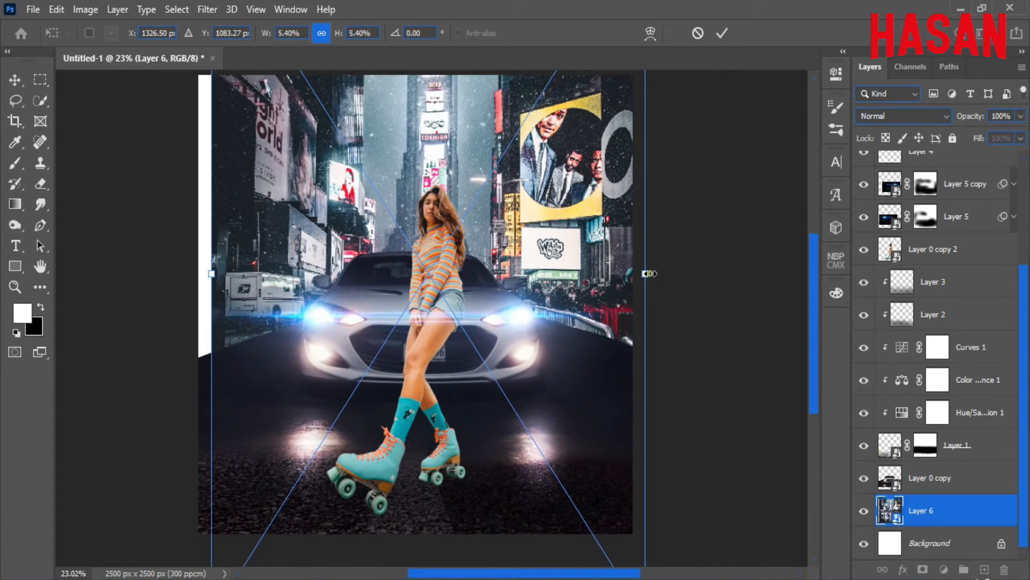
pyautogui.moveTo(649, 273); pyautogui.dragTo(656, 273)
pyautogui.moveTo(478, 286); pyautogui.dragTo(472, 240)
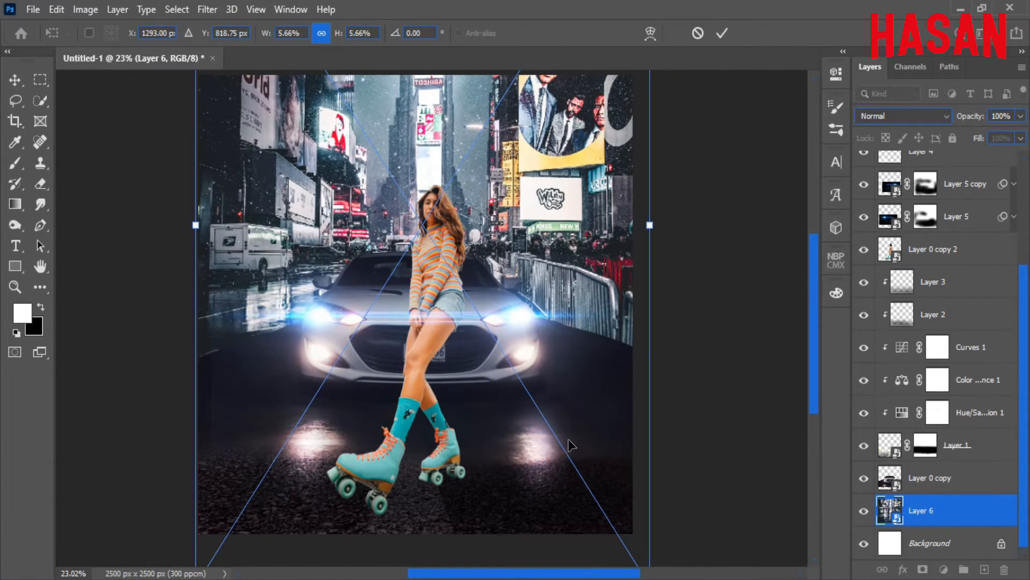
pyautogui.moveTo(650, 225); pyautogui.dragTo(678, 222)
pyautogui.moveTo(566, 322)
pyautogui.mouseDown()
pyautogui.moveTo(587, 303)
pyautogui.moveTo(577, 305)
pyautogui.mouseUp()
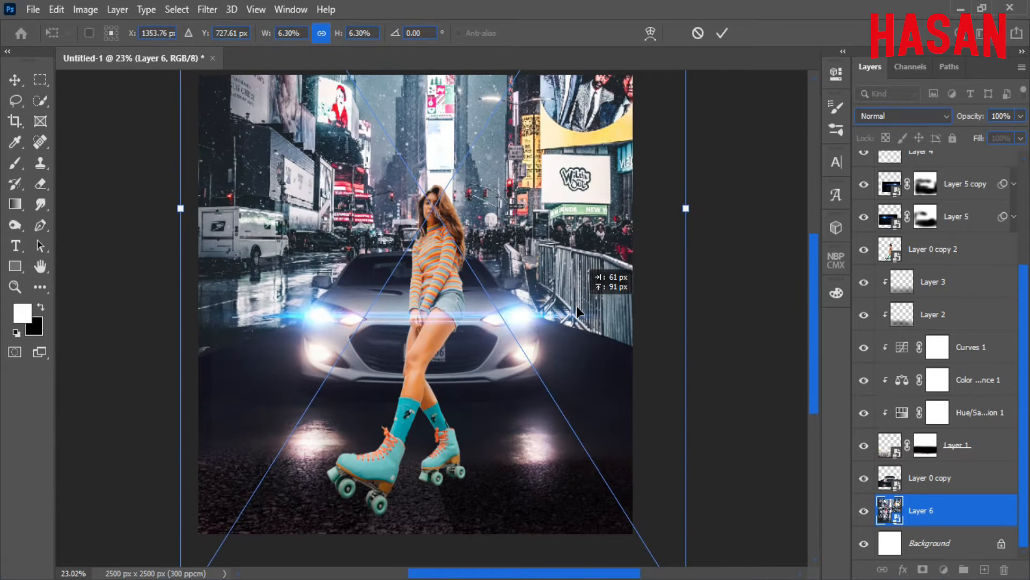
pyautogui.click(722, 32)
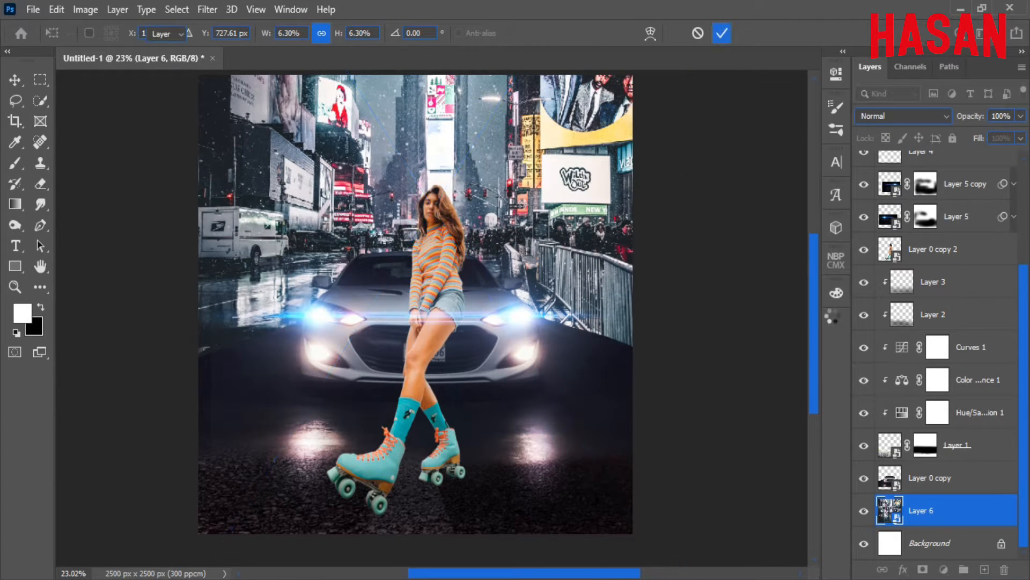
# - Check the car layer's visibility and add a layer mask to it
pyautogui.click(969, 477)
pyautogui.click(864, 478)
pyautogui.click(864, 478)
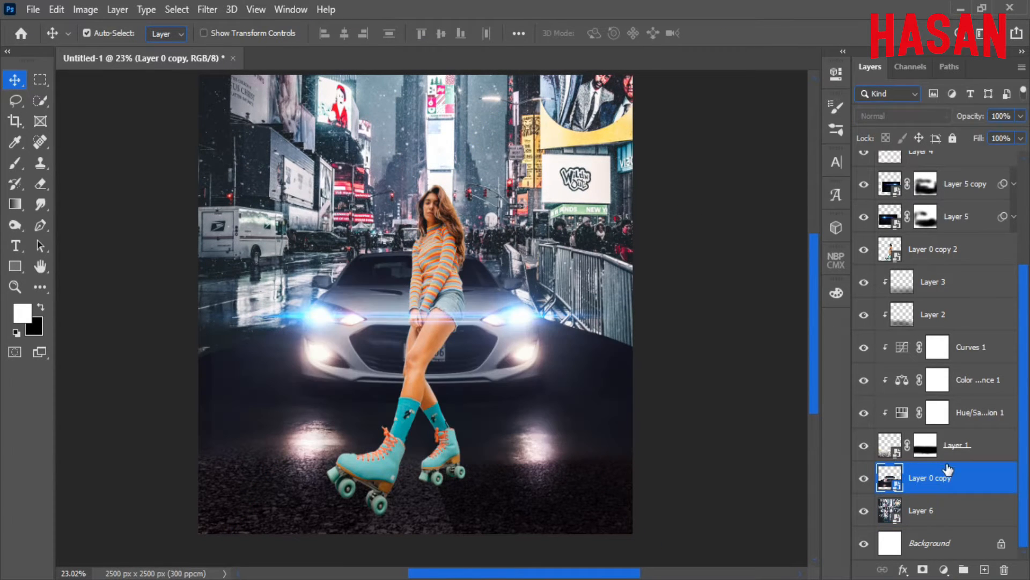
pyautogui.click(922, 569)
# - Fade the road edges on both sides of the car on its mask with a soft black 470 px brush at 13% flow
pyautogui.press('b')
pyautogui.press('x')
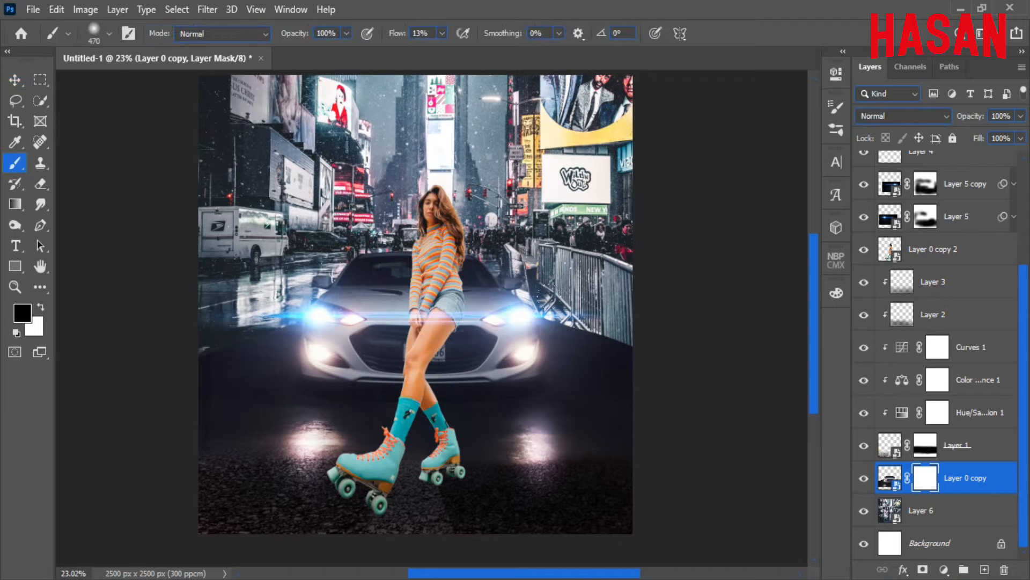
pyautogui.moveTo(548, 296)
pyautogui.mouseDown()
pyautogui.moveTo(618, 344)
pyautogui.moveTo(670, 403)
pyautogui.moveTo(579, 335)
pyautogui.mouseUp()
pyautogui.moveTo(215, 376)
pyautogui.mouseDown()
pyautogui.moveTo(234, 286)
pyautogui.moveTo(63, 392)
pyautogui.mouseUp()
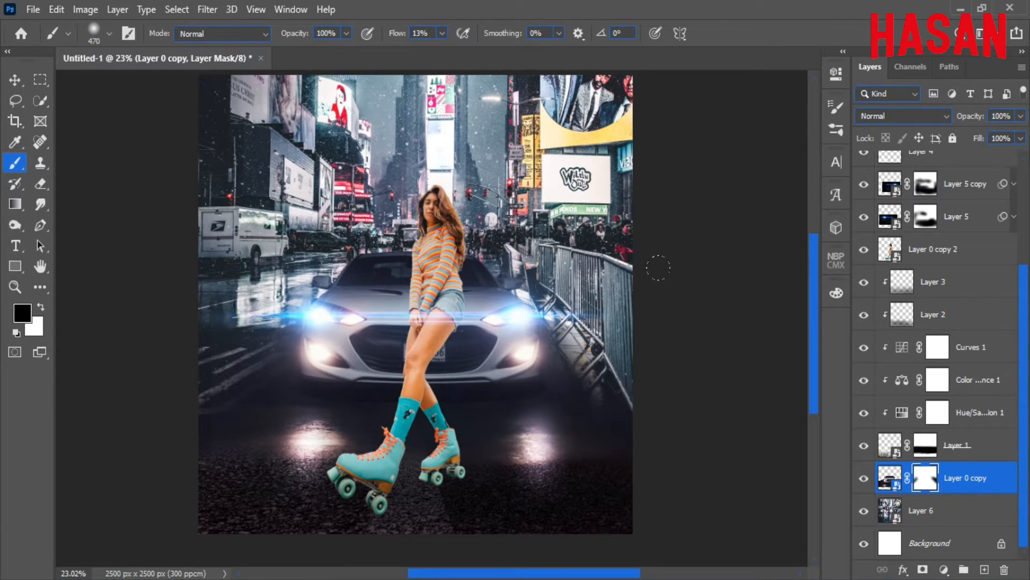
pyautogui.moveTo(239, 367)
pyautogui.mouseDown()
pyautogui.moveTo(215, 396)
pyautogui.moveTo(236, 389)
pyautogui.mouseUp()
pyautogui.click(40, 307)
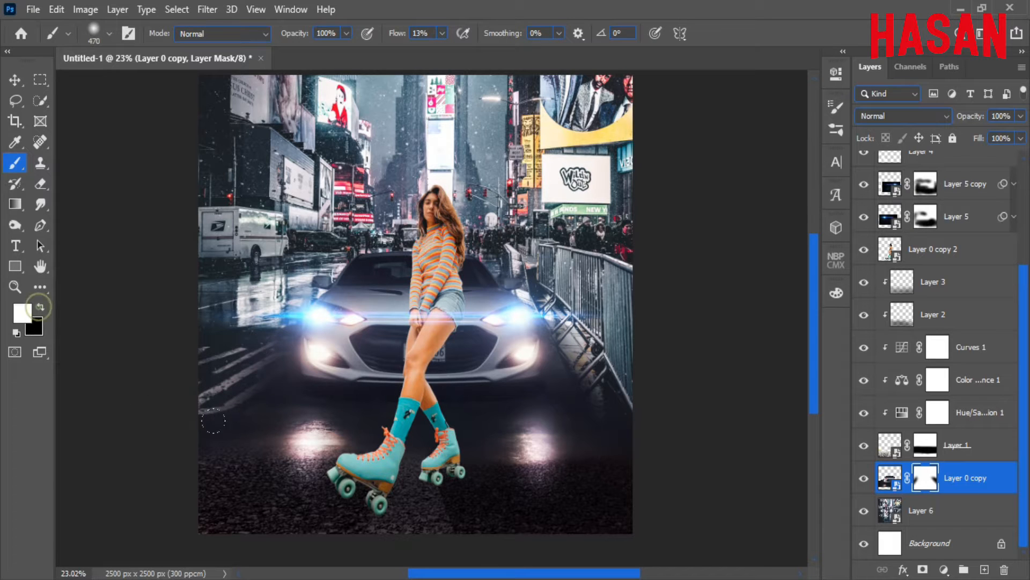
pyautogui.press('x')
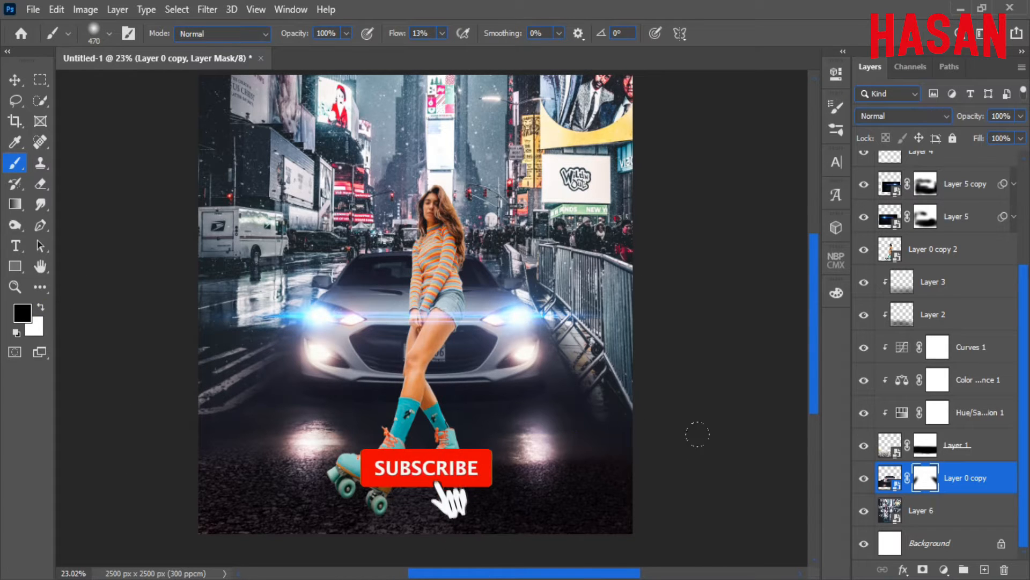
pyautogui.click(14, 80)
pyautogui.hotkey('ctrl', '0')
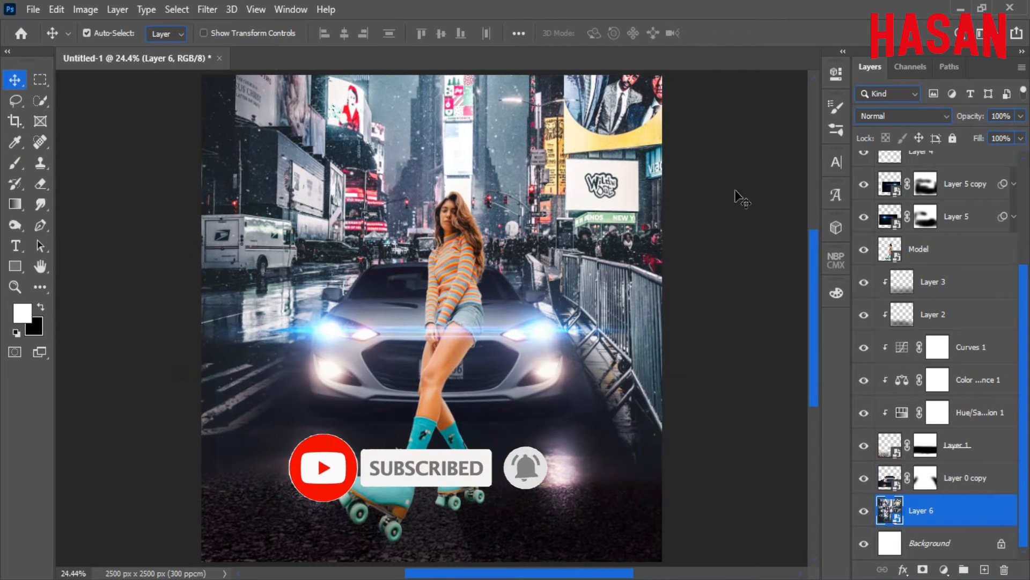
# - Widen the upper part of the Model layer with a perspective transform and shift the skater about 84 px to the left
pyautogui.click(915, 249)
pyautogui.hotkey('ctrl', 't')
pyautogui.rightClick(456, 271)
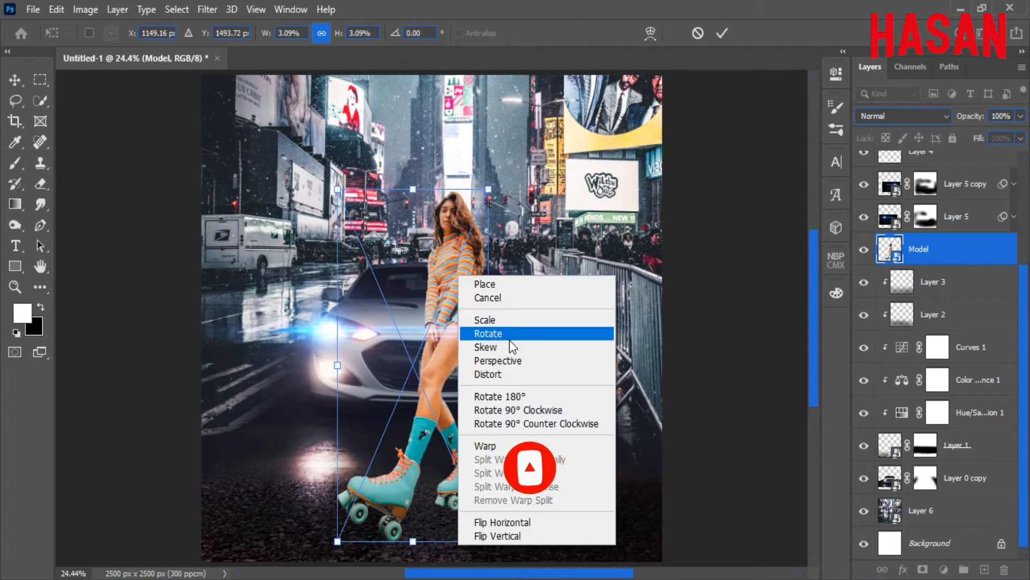
pyautogui.click(510, 345)
pyautogui.moveTo(498, 189); pyautogui.dragTo(511, 191)
pyautogui.moveTo(479, 320); pyautogui.dragTo(462, 320)
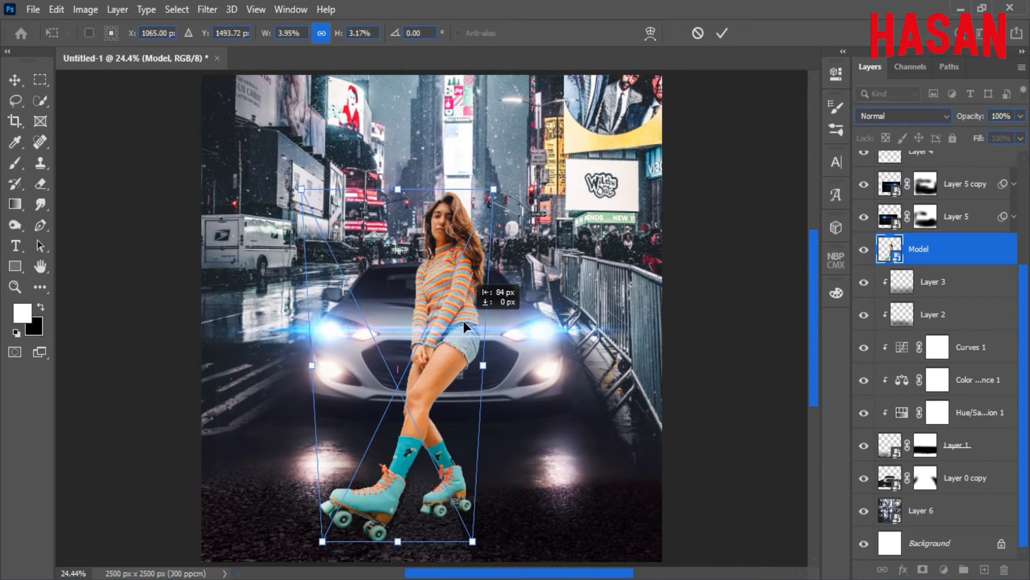
pyautogui.click(722, 34)
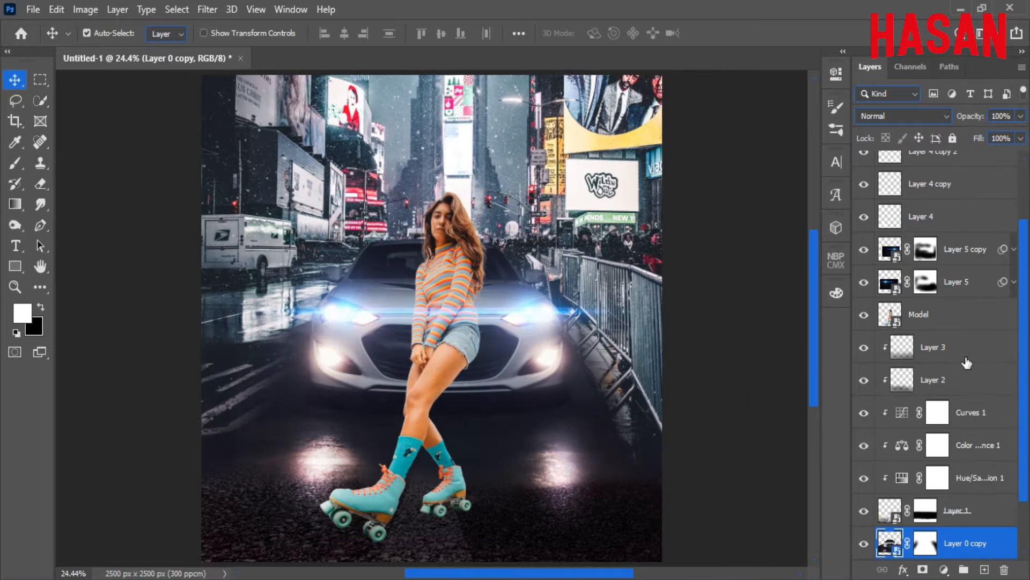
# - Add a Color Balance adjustment above Layer 3 with the midtones' Cyan–Red value at -48
pyautogui.scroll(3, 916, 270)
pyautogui.click(954, 428)
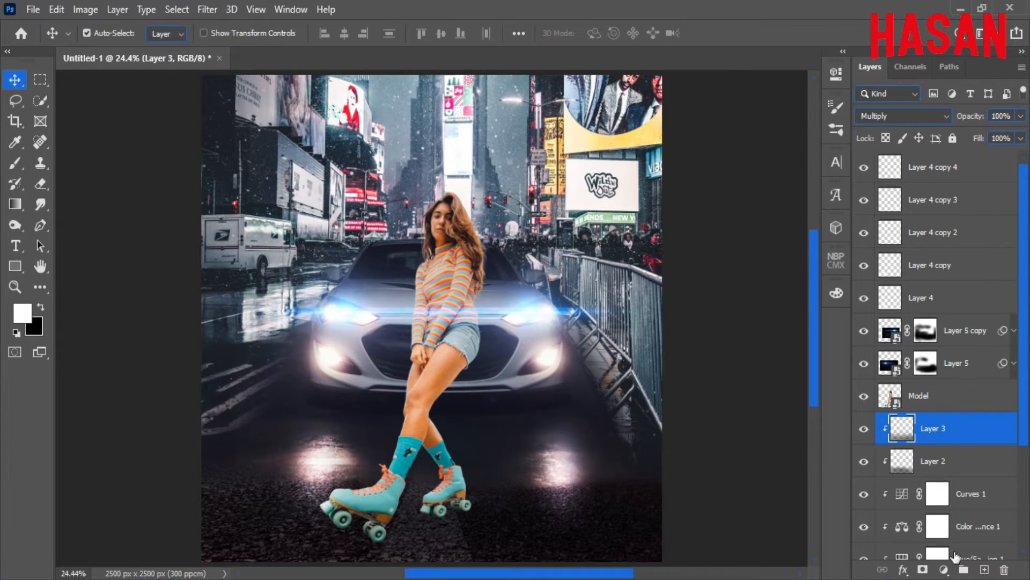
pyautogui.click(943, 569)
pyautogui.click(962, 430)
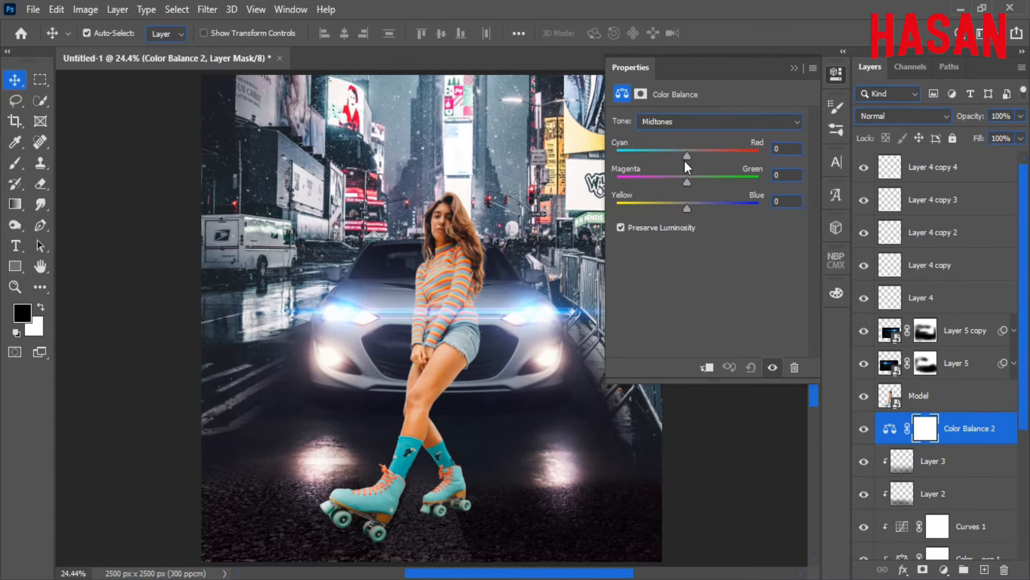
pyautogui.moveTo(661, 152); pyautogui.dragTo(653, 153)
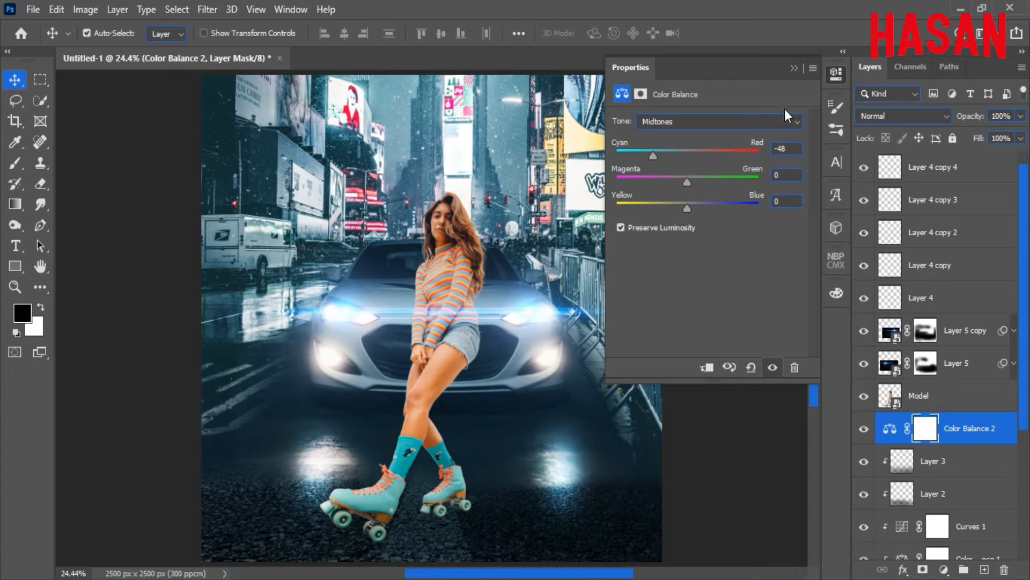
pyautogui.click(794, 68)
# - Move the new Color Balance layer above the Model layer and compare the image with it off and on
pyautogui.moveTo(973, 425); pyautogui.dragTo(961, 380)
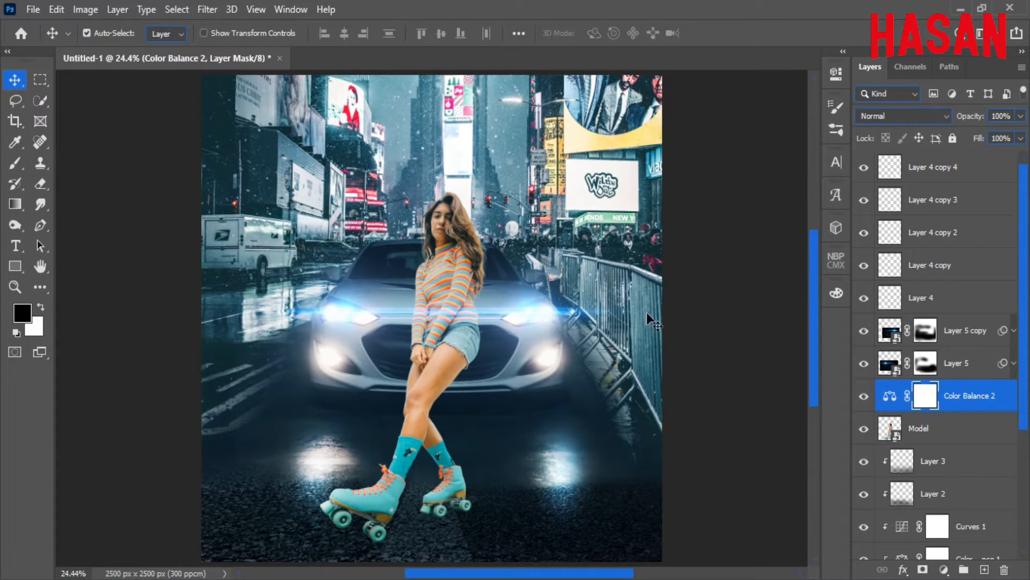
pyautogui.click(864, 398)
pyautogui.click(864, 397)
pyautogui.hotkey('ctrl', '0')
# - Transform the car layer in perspective, narrowing its upper edge and reducing its width to about 81%
pyautogui.scroll(-4, 939, 376)
pyautogui.click(889, 478)
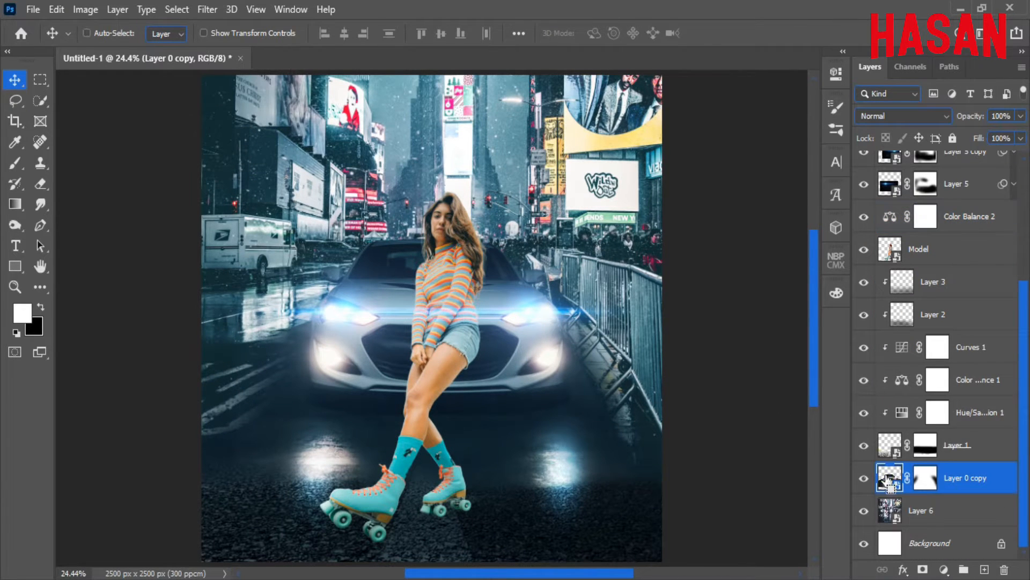
pyautogui.hotkey('ctrl', 't')
pyautogui.rightClick(555, 338)
pyautogui.click(686, 128)
pyautogui.moveTo(742, 238); pyautogui.dragTo(644, 223)
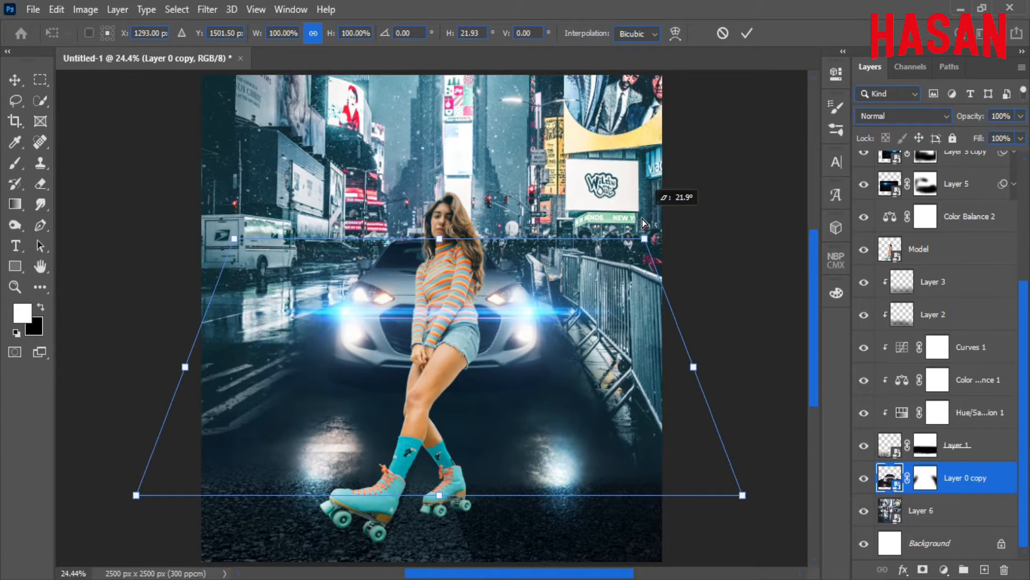
pyautogui.moveTo(743, 496); pyautogui.dragTo(687, 508)
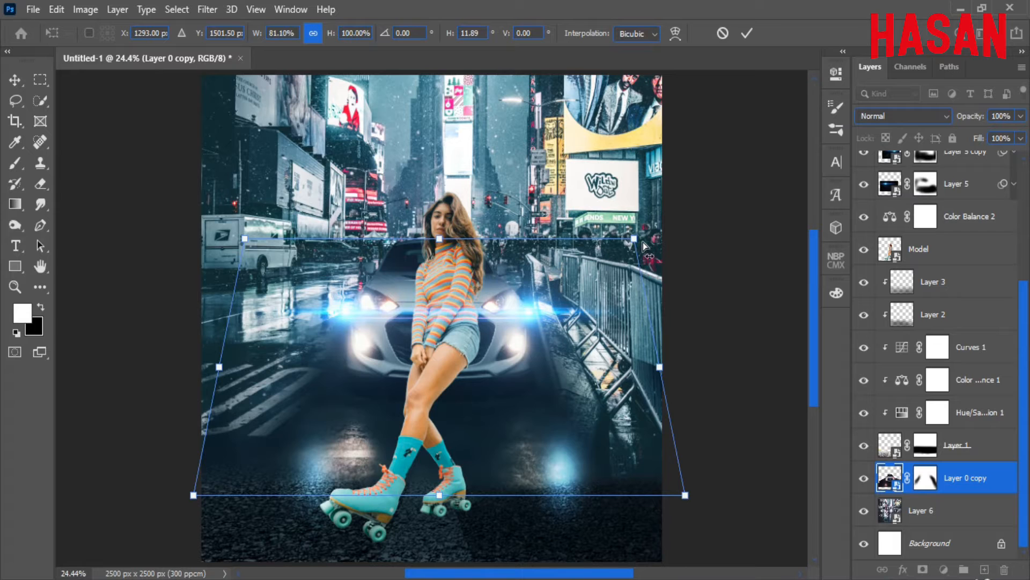
pyautogui.moveTo(643, 242); pyautogui.dragTo(647, 245)
pyautogui.click(746, 33)
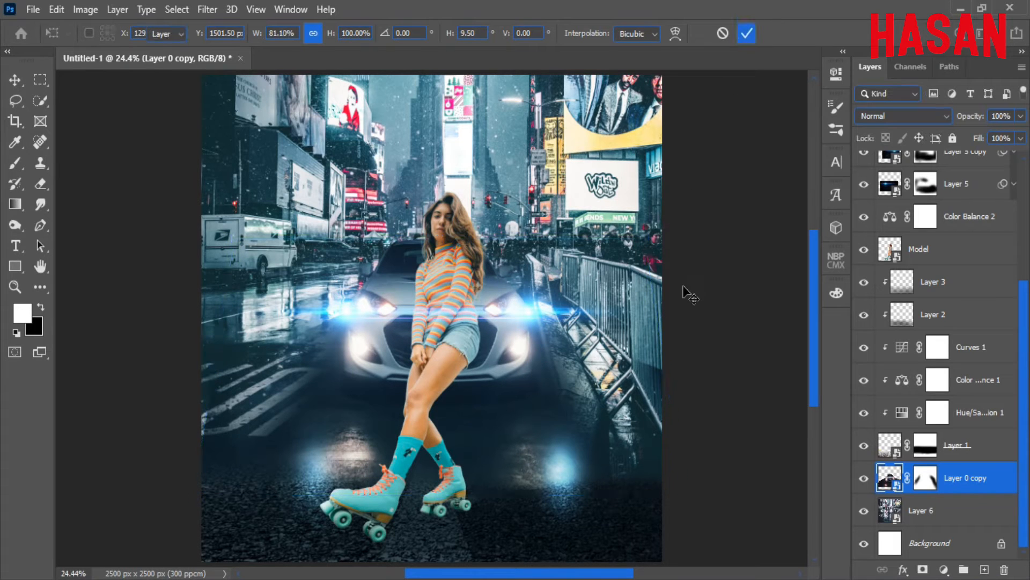
# - Enlarge the car layer slightly
pyautogui.hotkey('ctrl', 't')
pyautogui.moveTo(688, 366)
pyautogui.mouseDown()
pyautogui.moveTo(709, 359)
pyautogui.moveTo(696, 365)
pyautogui.mouseUp()
pyautogui.click(751, 34)
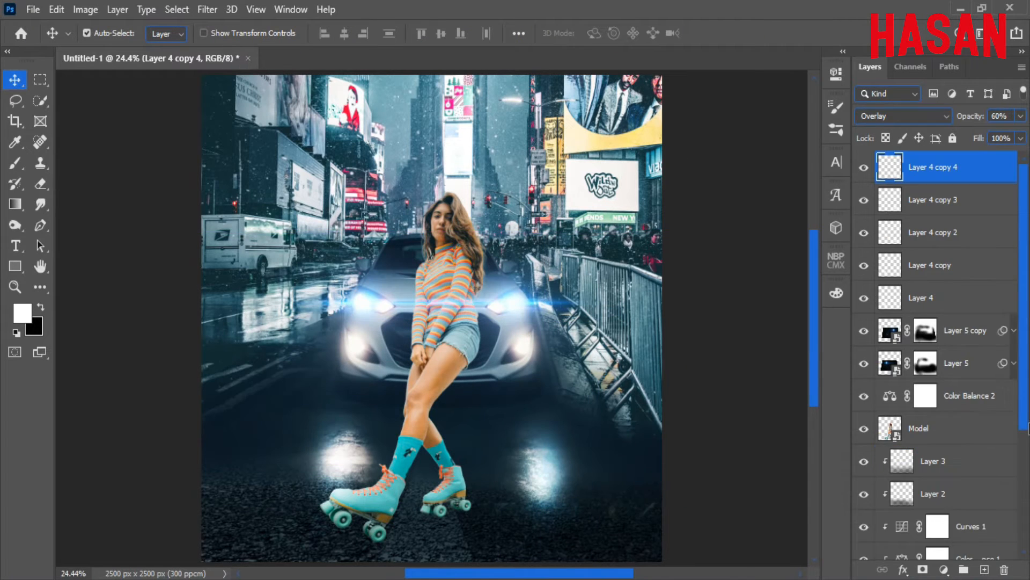
# - Apply a Gaussian Blur with a 25-pixel radius to the city street layer
pyautogui.scroll(-5, 956, 394)
pyautogui.click(955, 510)
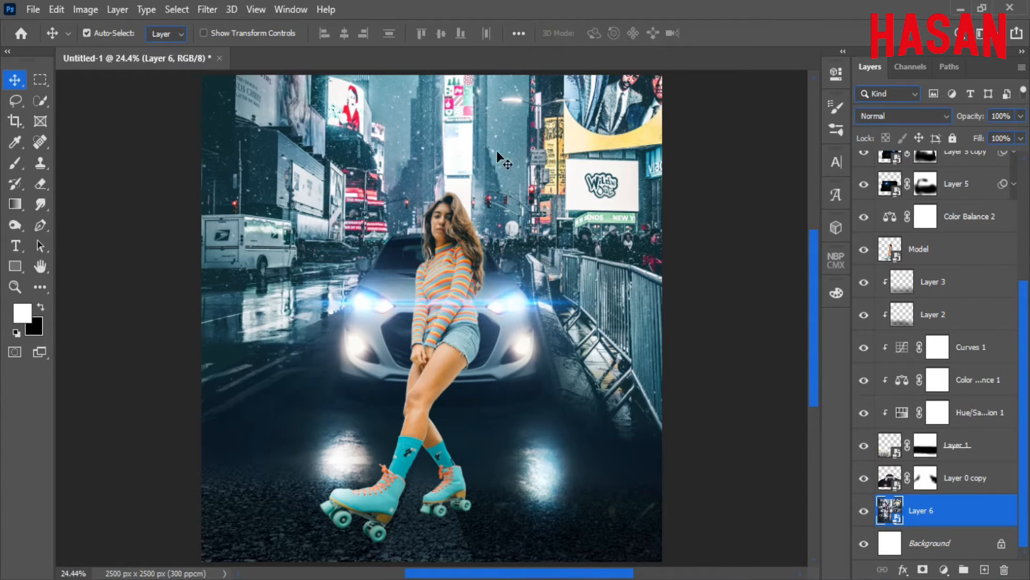
pyautogui.click(207, 9)
pyautogui.moveTo(349, 189)
pyautogui.click(424, 249)
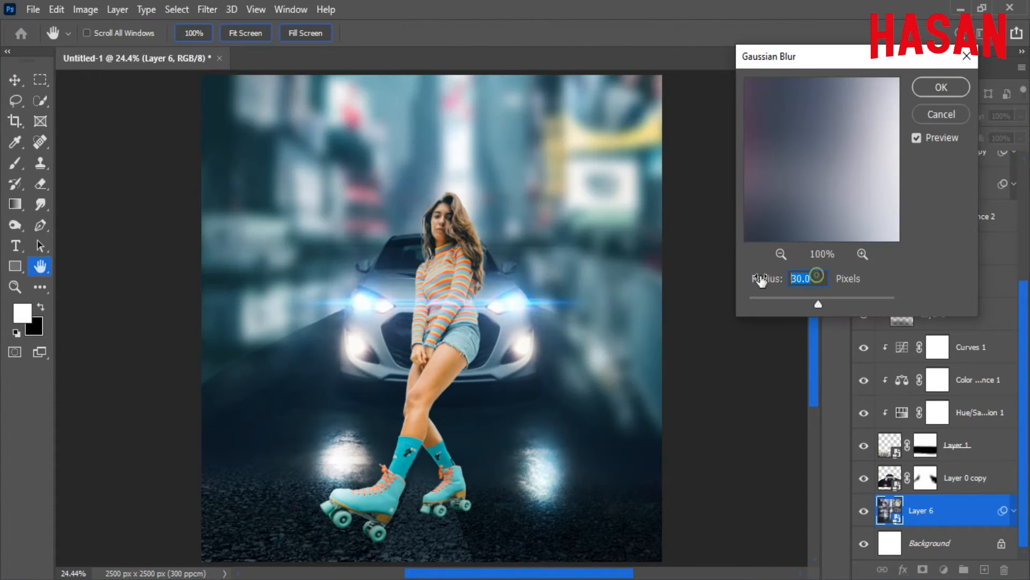
pyautogui.write('25')
pyautogui.click(941, 87)
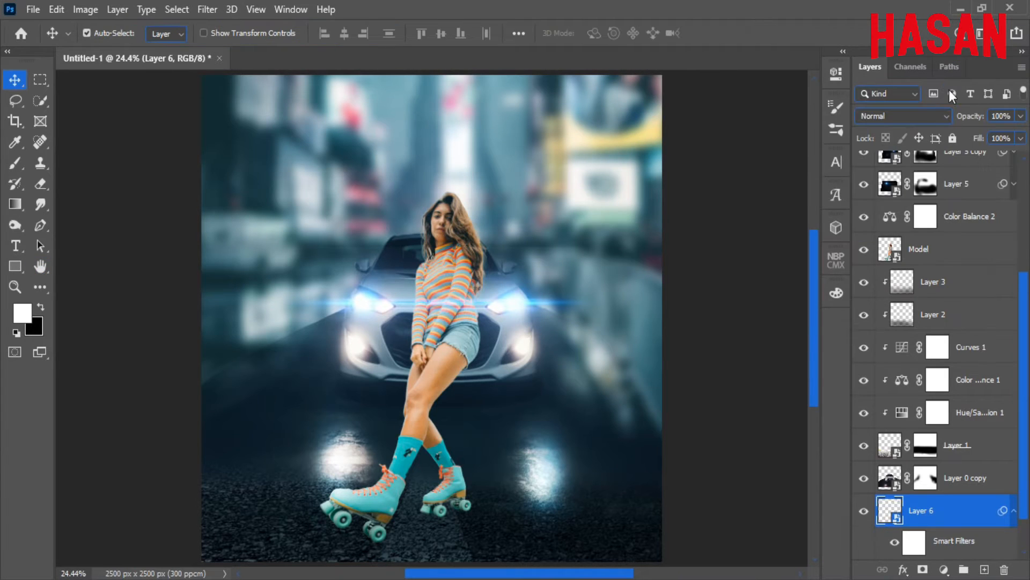
# - Move the car layer down and scale it to about 115%
pyautogui.click(557, 391)
pyautogui.click(971, 480)
pyautogui.hotkey('ctrl', 't')
pyautogui.moveTo(514, 333); pyautogui.dragTo(513, 364)
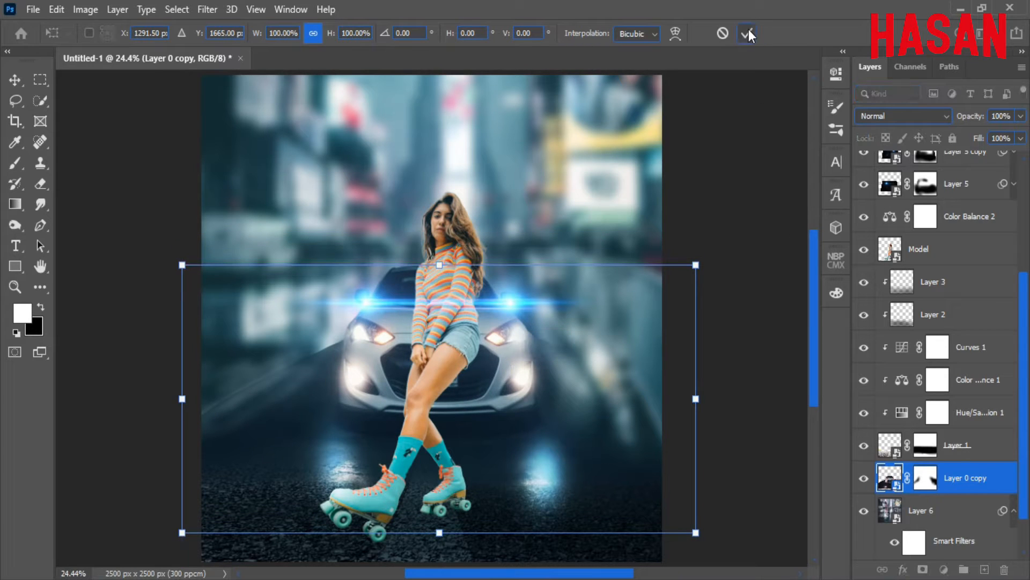
pyautogui.moveTo(696, 399); pyautogui.dragTo(737, 390)
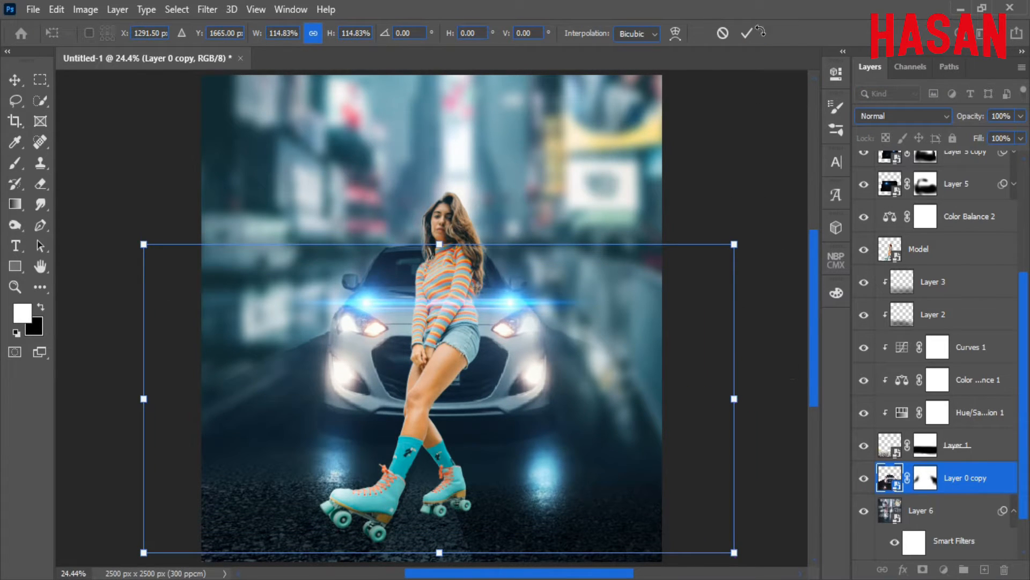
pyautogui.click(747, 33)
# - Soften the road edge beside the car on its layer mask with the soft black brush at 14% flow
pyautogui.click(926, 478)
pyautogui.press('b')
pyautogui.press('x')
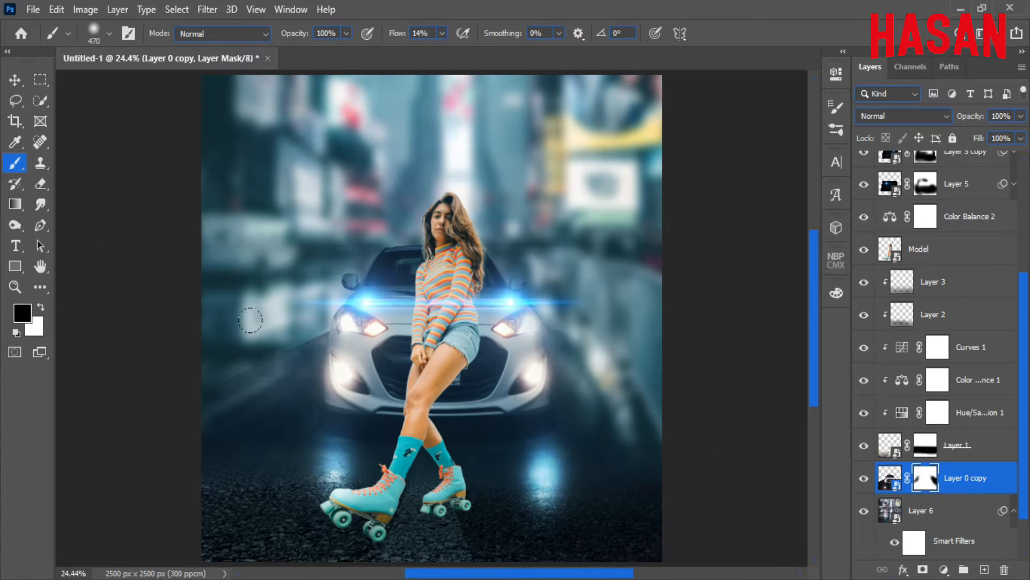
pyautogui.moveTo(250, 321); pyautogui.dragTo(281, 290)
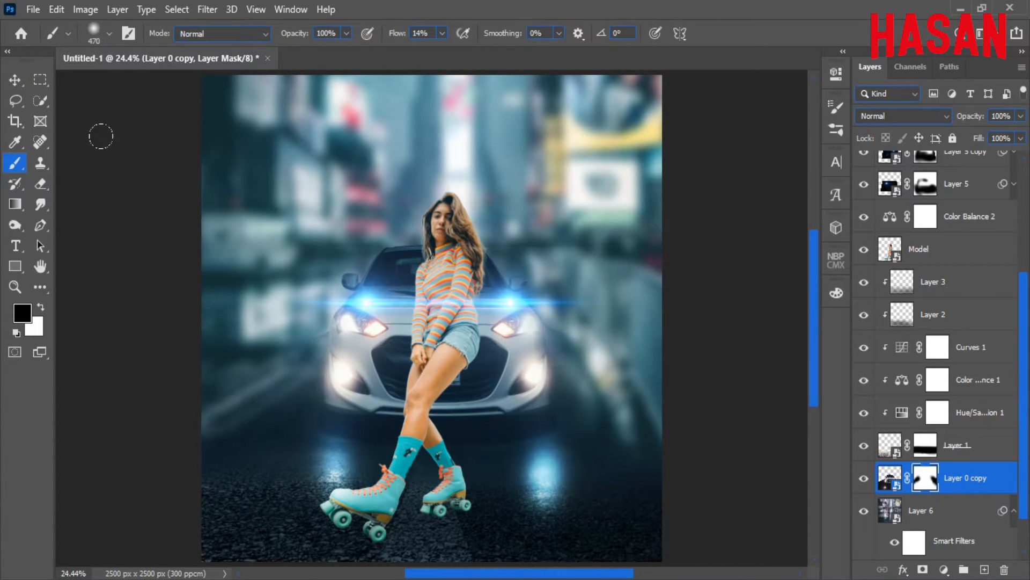
pyautogui.click(21, 83)
# - Lower the brush flow to 7% and paint black on the car's mask over both headlight reflections on the road
pyautogui.scroll(4, 461, 483)
pyautogui.scroll(-1, 483, 343)
pyautogui.click(13, 167)
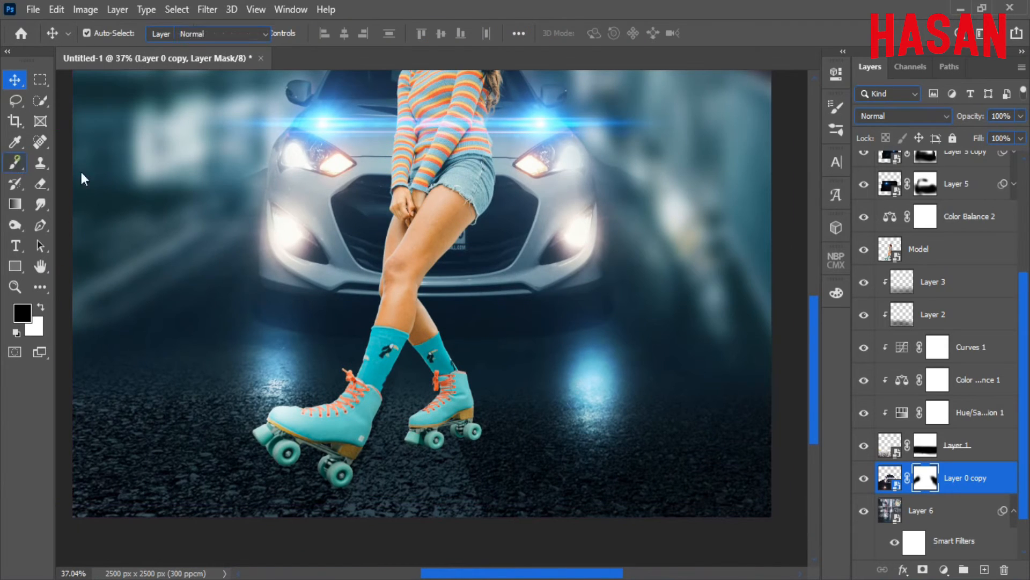
pyautogui.moveTo(394, 33); pyautogui.dragTo(387, 35)
pyautogui.moveTo(288, 366); pyautogui.dragTo(290, 357)
pyautogui.moveTo(592, 378); pyautogui.dragTo(587, 360)
pyautogui.scroll(-2, 317, 348)
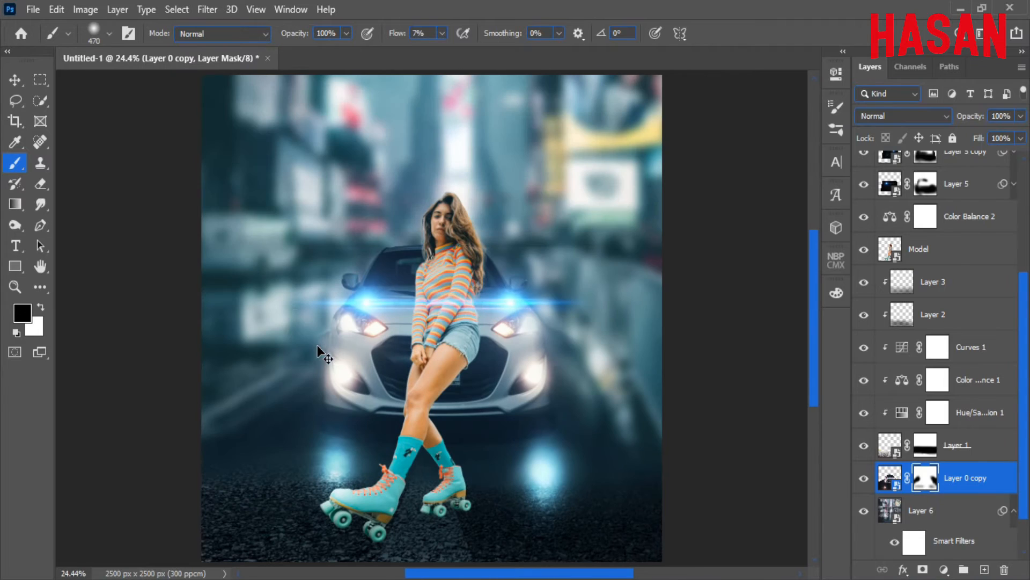
# - Set the Gaussian Blur radius on the city street layer to 18 pixels
pyautogui.press('v')
pyautogui.scroll(-3, 931, 424)
pyautogui.doubleClick(946, 519)
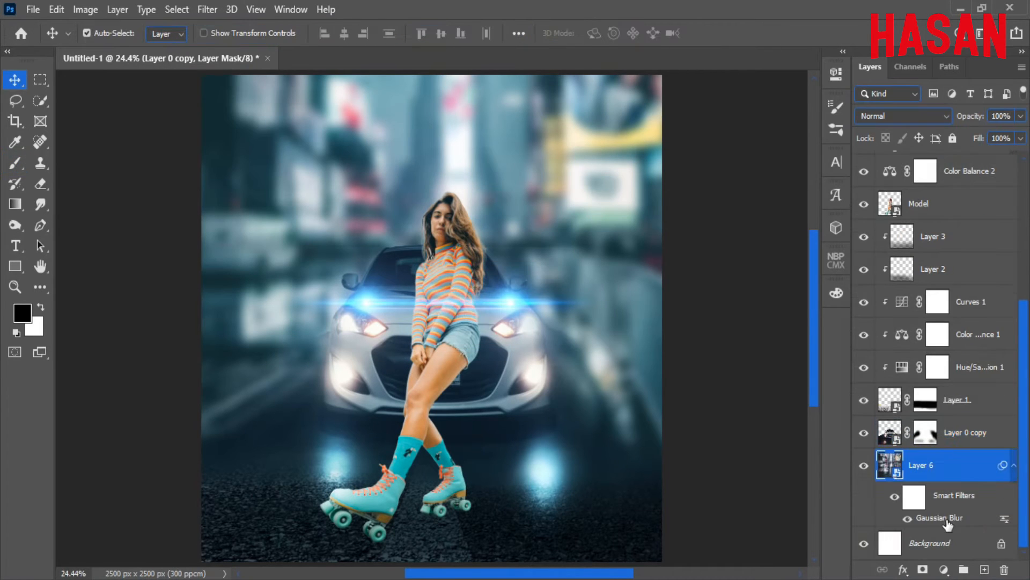
pyautogui.moveTo(813, 305)
pyautogui.mouseDown()
pyautogui.moveTo(803, 306)
pyautogui.moveTo(813, 304)
pyautogui.mouseUp()
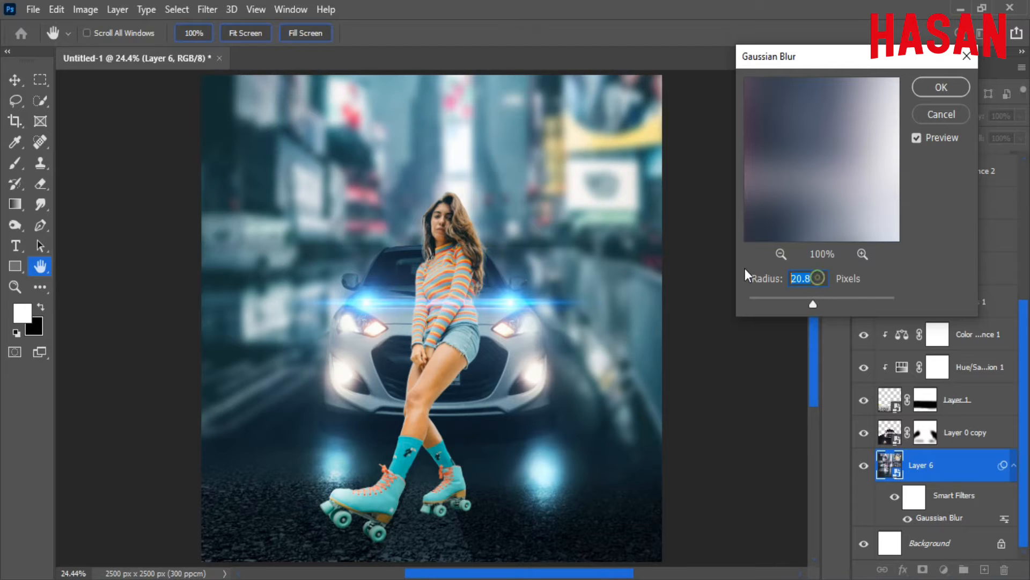
pyautogui.write('1815')
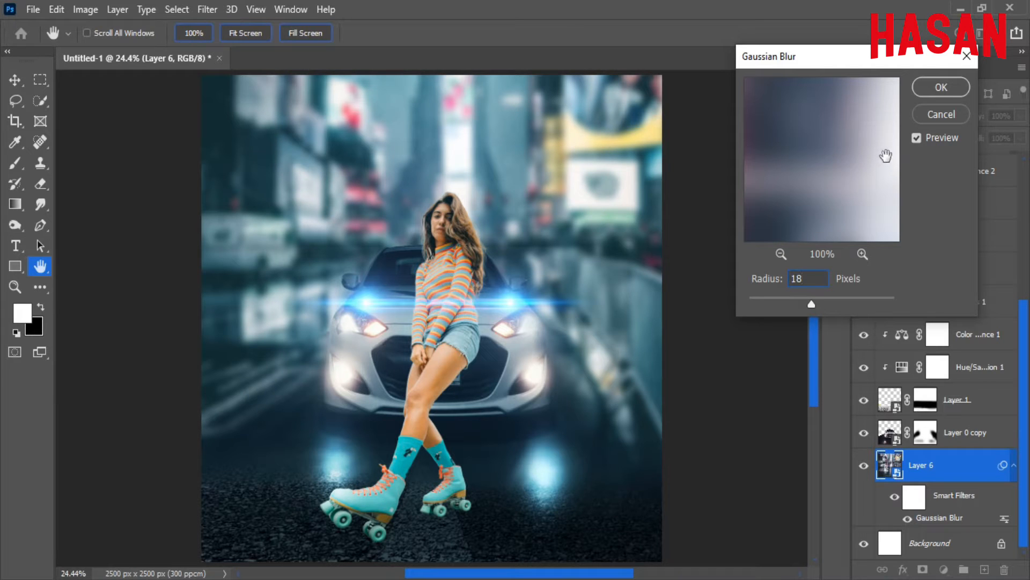
pyautogui.click(962, 95)
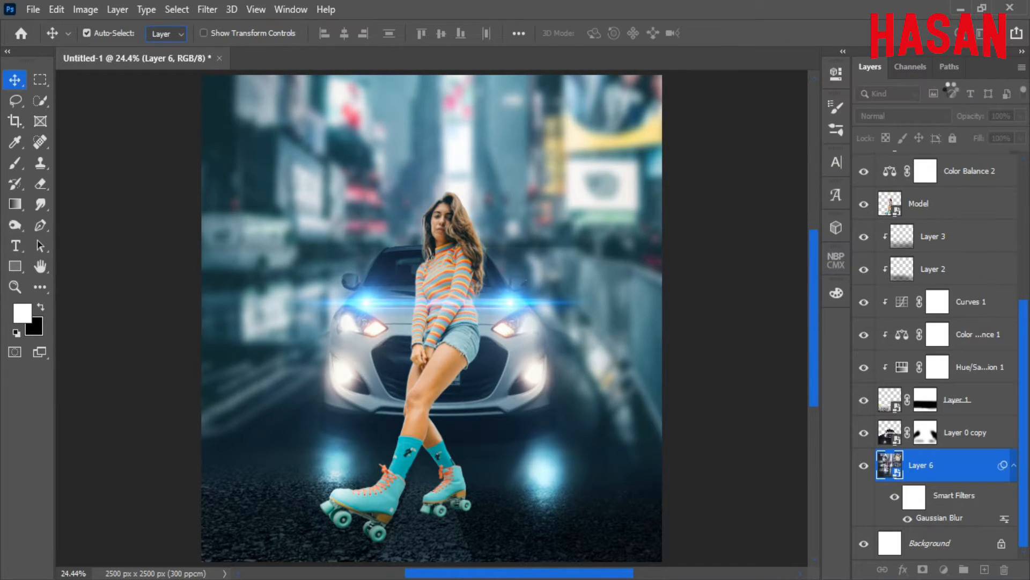
# - Create a new empty layer directly beneath the Model layer
pyautogui.scroll(5, 1009, 495)
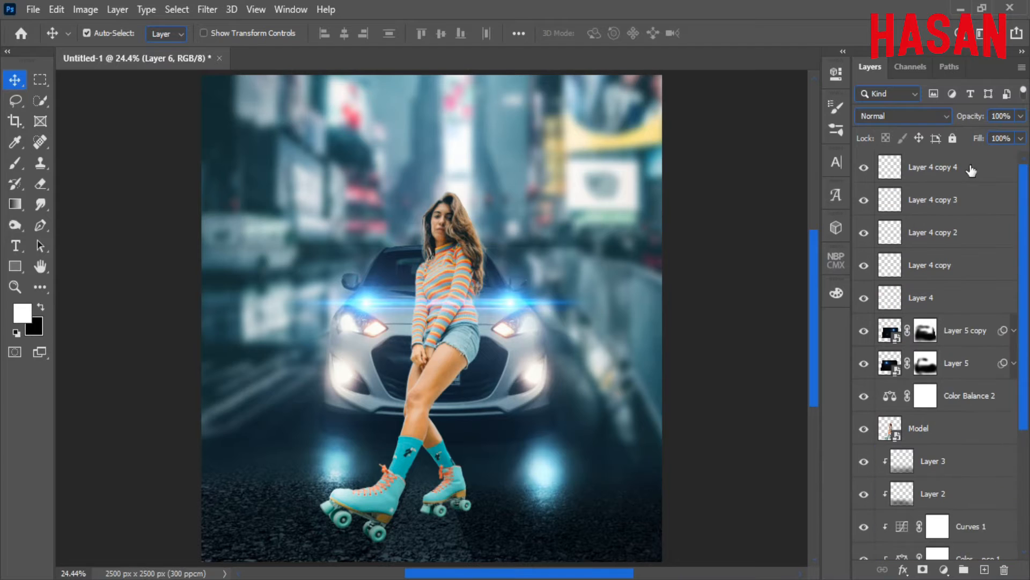
pyautogui.click(973, 176)
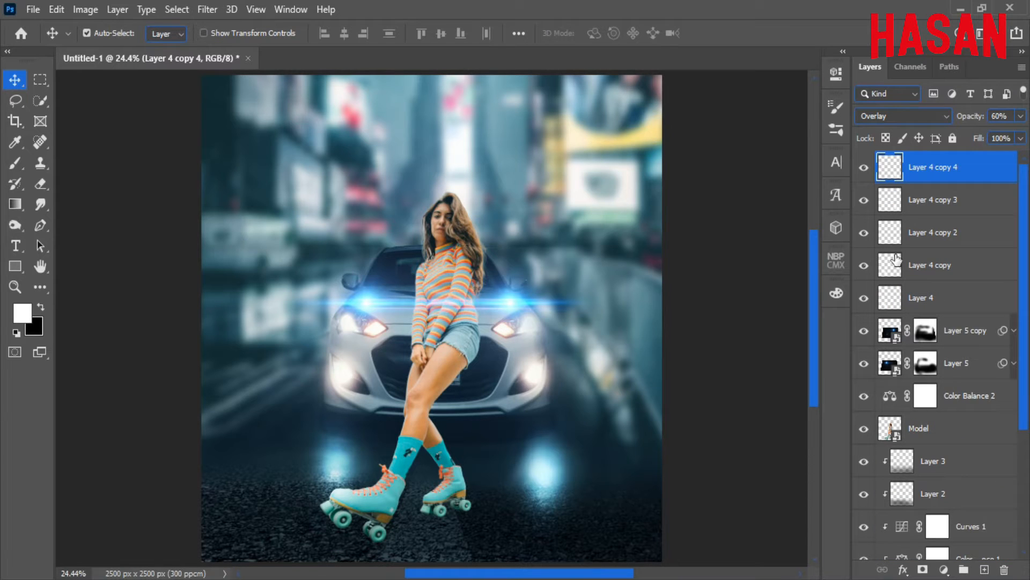
pyautogui.click(961, 435)
pyautogui.hotkey('ctrl', 'shift', 'alt', 'n')
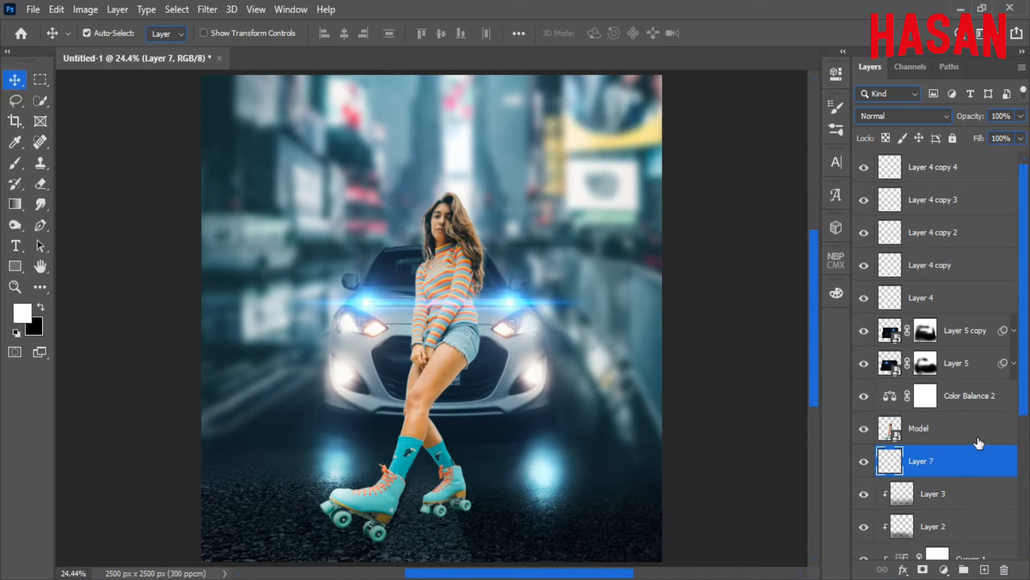
# - Fill the roller skater's silhouette with black at 100% opacity on the new layer and deselect it
pyautogui.click(18, 169)
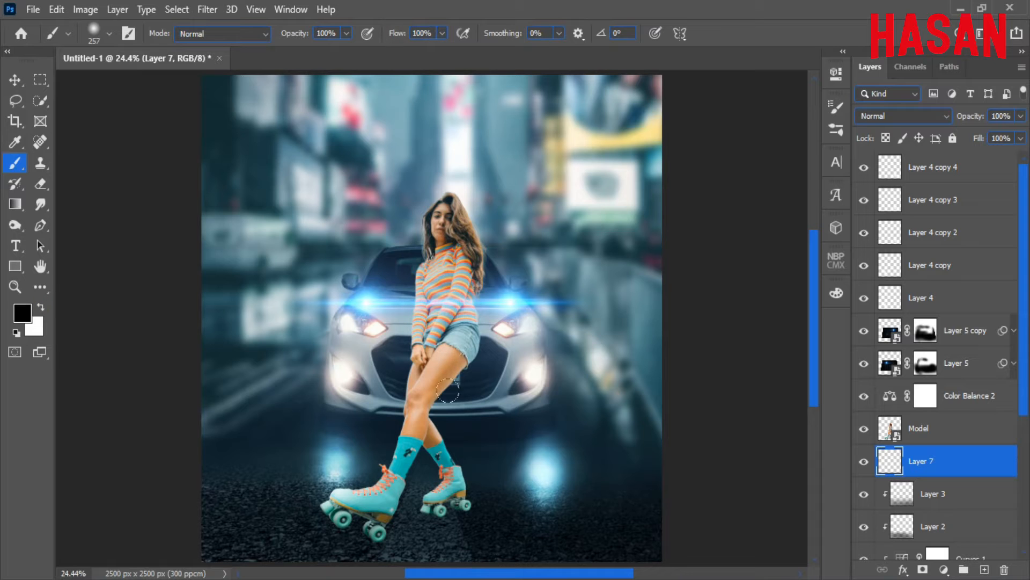
pyautogui.moveTo(447, 390); pyautogui.dragTo(470, 308)
pyautogui.moveTo(467, 425); pyautogui.dragTo(495, 424)
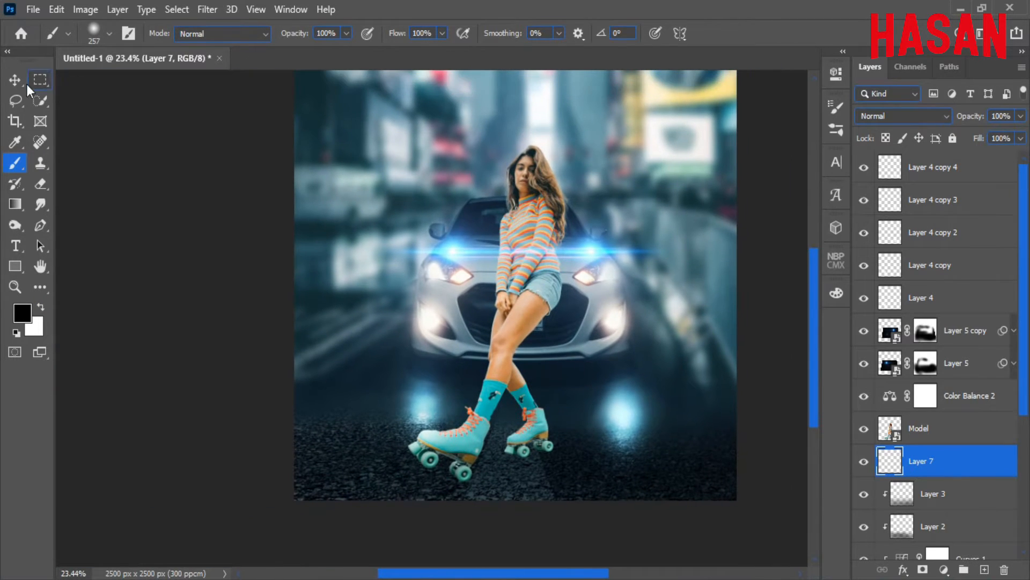
pyautogui.click(15, 79)
pyautogui.keyDown('ctrl'); pyautogui.click(889, 428); pyautogui.keyUp('ctrl')
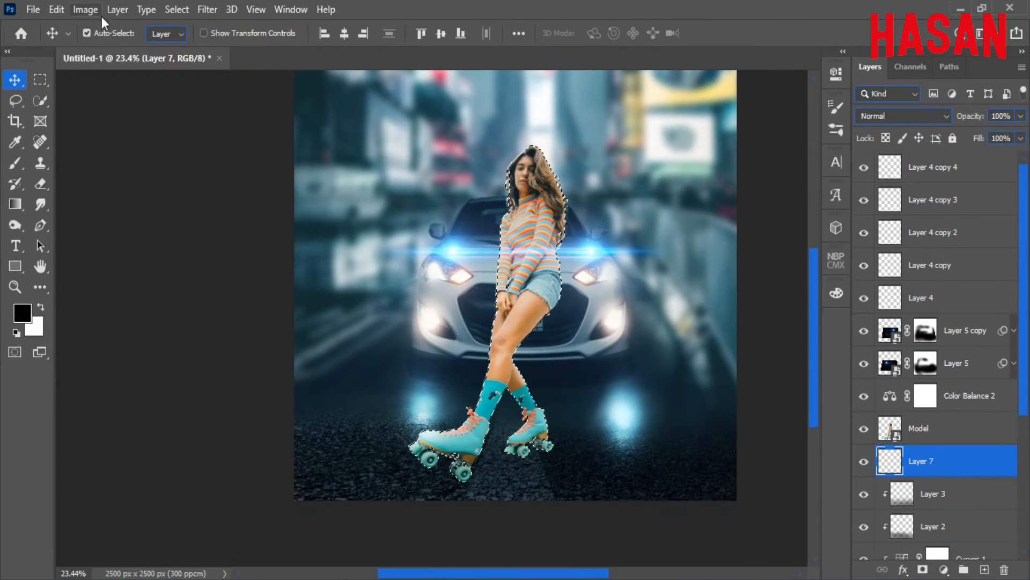
pyautogui.click(56, 9)
pyautogui.click(86, 252)
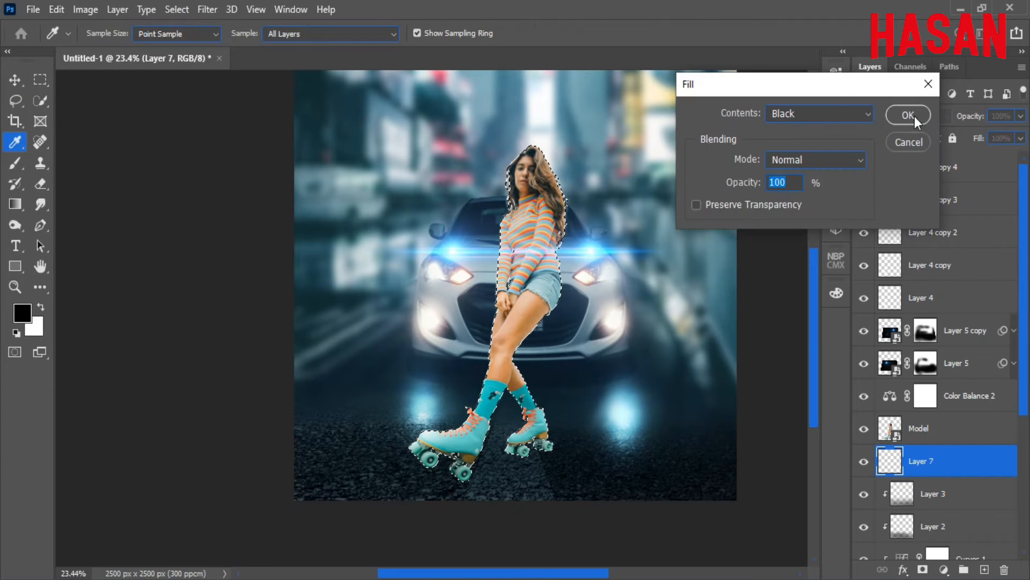
pyautogui.click(908, 114)
pyautogui.click(177, 9)
pyautogui.click(188, 26)
# - Flip the black silhouette vertically and position it under the skates as a ground shadow
pyautogui.hotkey('ctrl', 't')
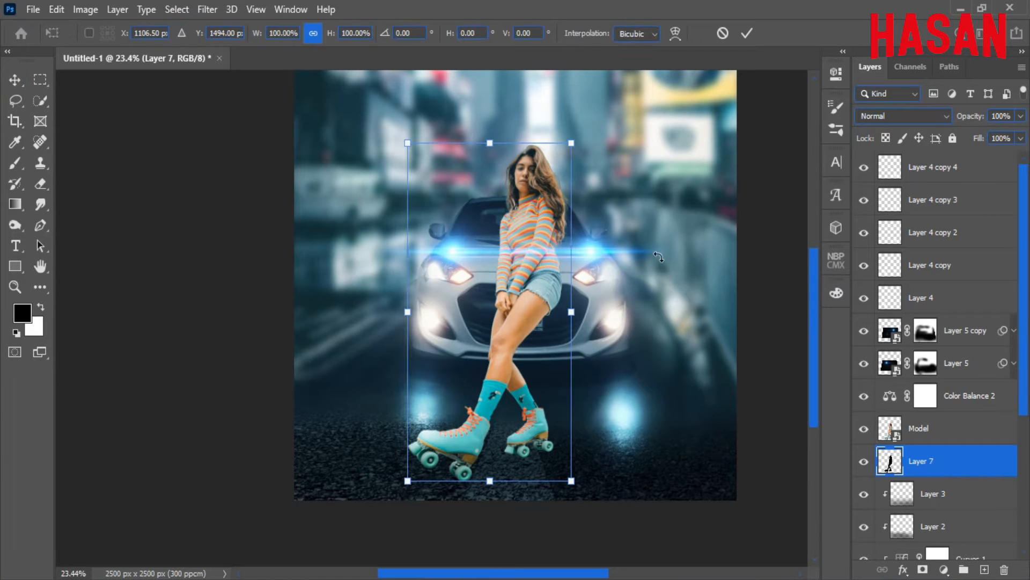
pyautogui.rightClick(509, 361)
pyautogui.click(529, 349)
pyautogui.moveTo(500, 338); pyautogui.dragTo(530, 462)
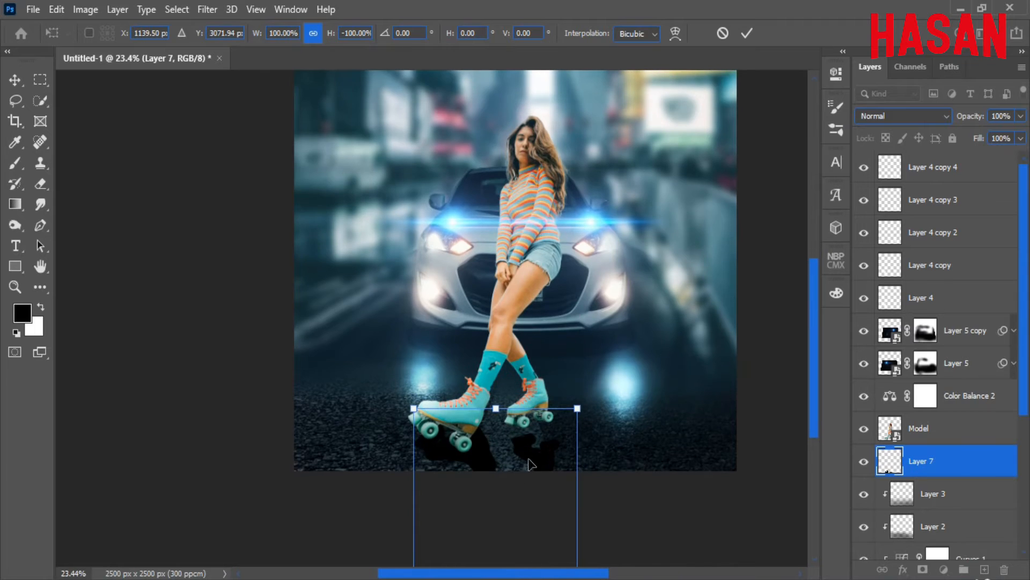
pyautogui.scroll(7, 530, 463)
pyautogui.moveTo(525, 425); pyautogui.dragTo(515, 479)
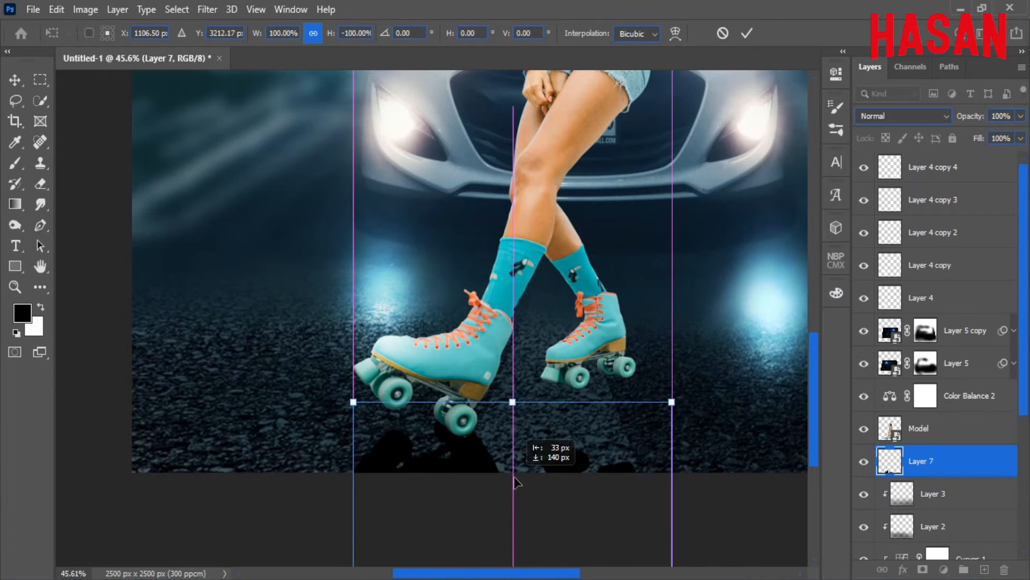
pyautogui.moveTo(617, 450); pyautogui.dragTo(615, 420)
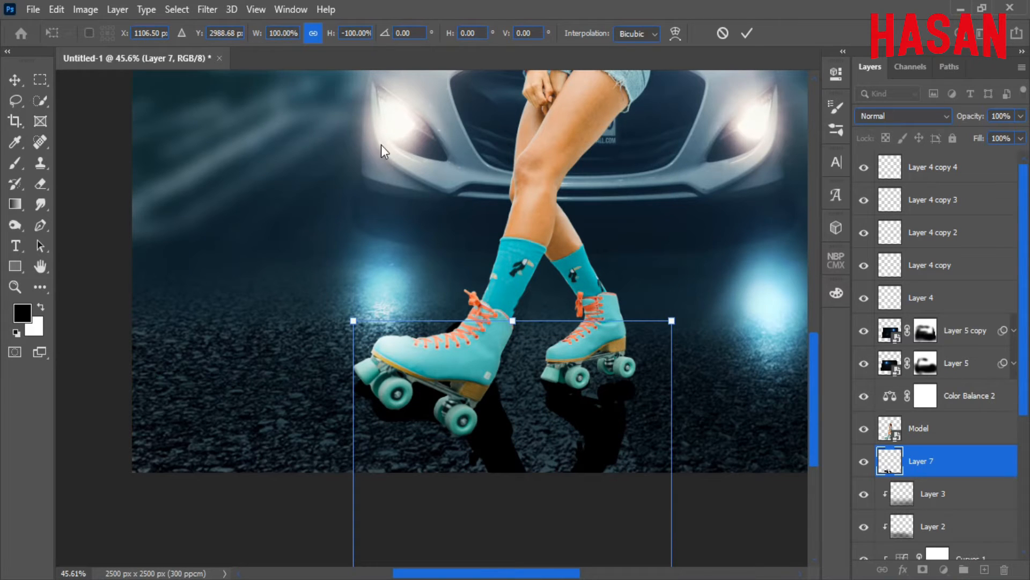
# - Warp the shadow using vertical splits between the skates, pulling the front skate's part down beneath its wheels
pyautogui.rightClick(590, 424)
pyautogui.click(655, 234)
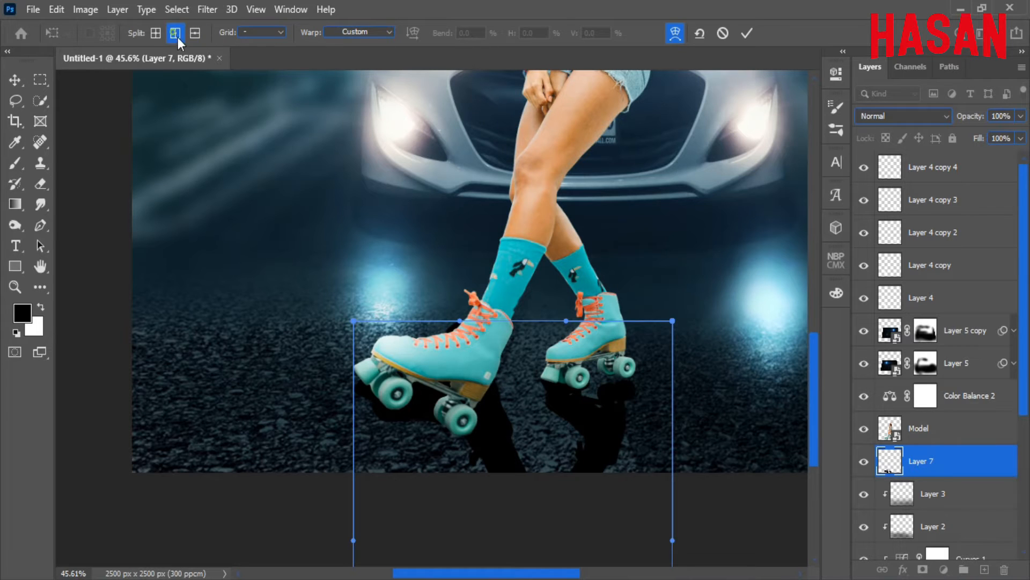
pyautogui.moveTo(442, 409)
pyautogui.mouseDown()
pyautogui.moveTo(443, 427)
pyautogui.moveTo(443, 416)
pyautogui.mouseUp()
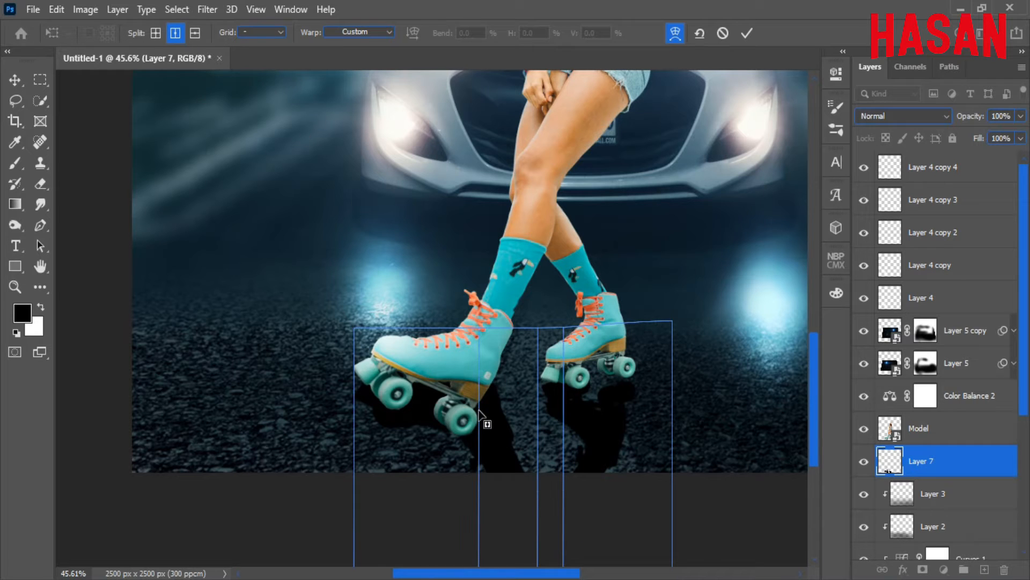
pyautogui.click(514, 406)
pyautogui.moveTo(437, 413); pyautogui.dragTo(437, 493)
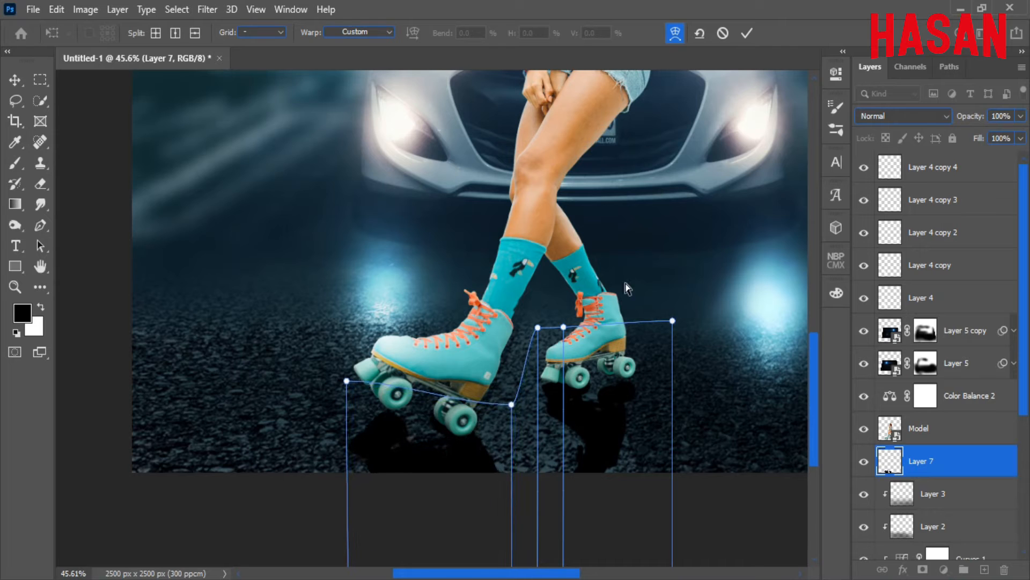
pyautogui.click(747, 33)
pyautogui.hotkey('ctrl', '0')
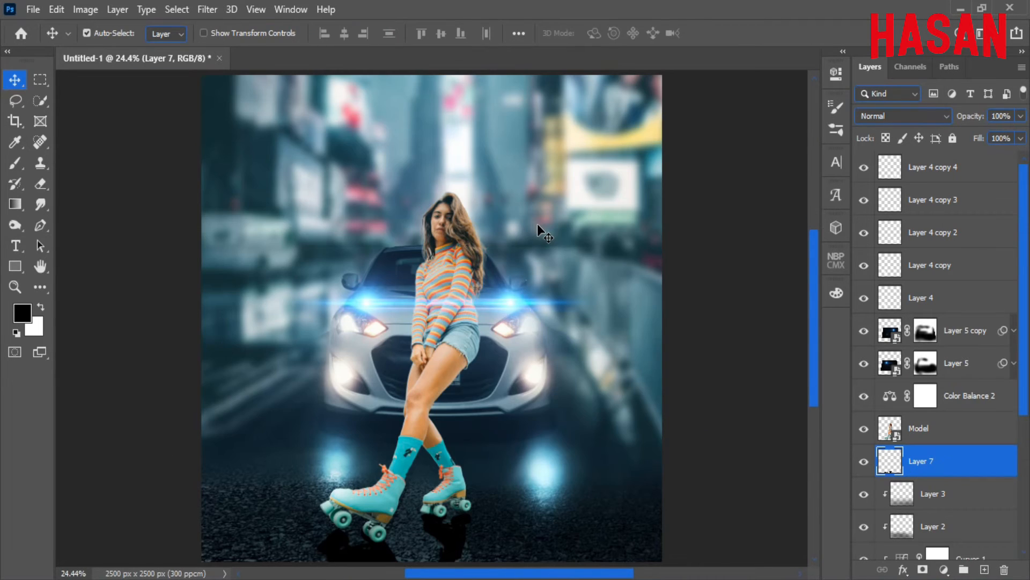
# - Soften the skate shadow with a Gaussian Blur and lower its layer opacity to 80%
pyautogui.click(208, 10)
pyautogui.click(424, 246)
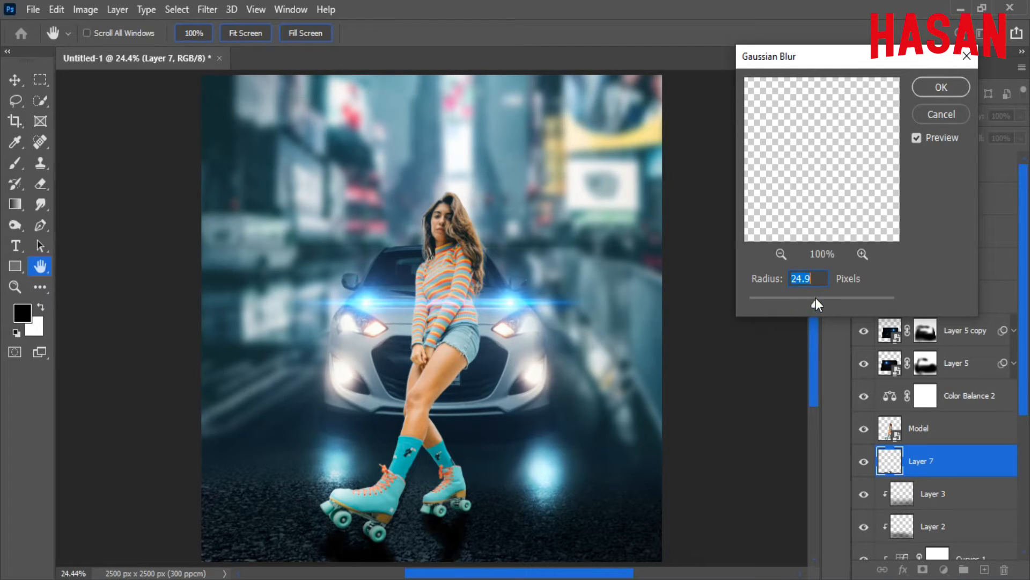
pyautogui.moveTo(810, 296); pyautogui.dragTo(756, 281)
pyautogui.click(951, 87)
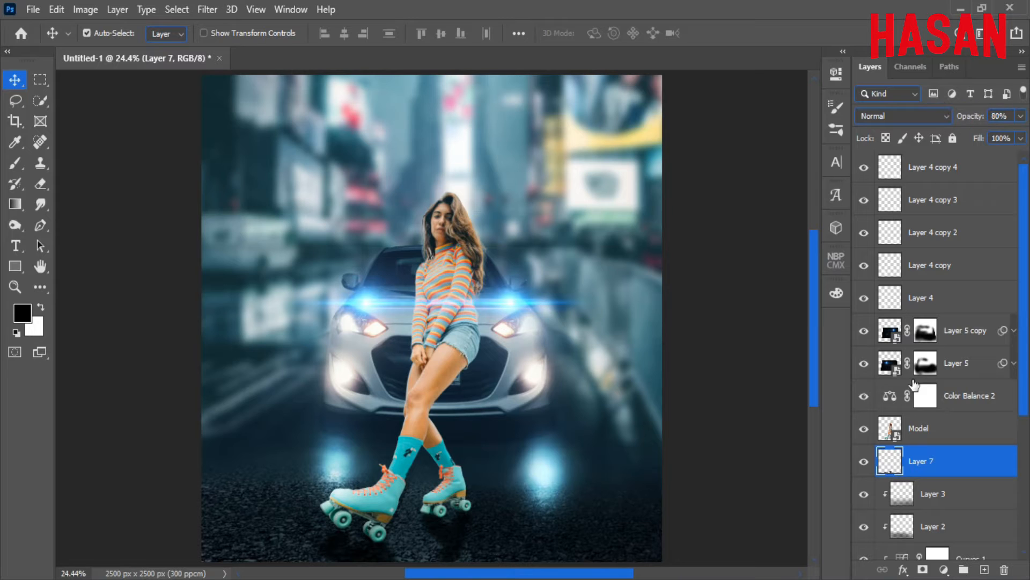
# - Lower the opacity of the Layer 4 copy 4 glow layer to 30%
pyautogui.click(977, 169)
pyautogui.scroll(-2, 413, 413)
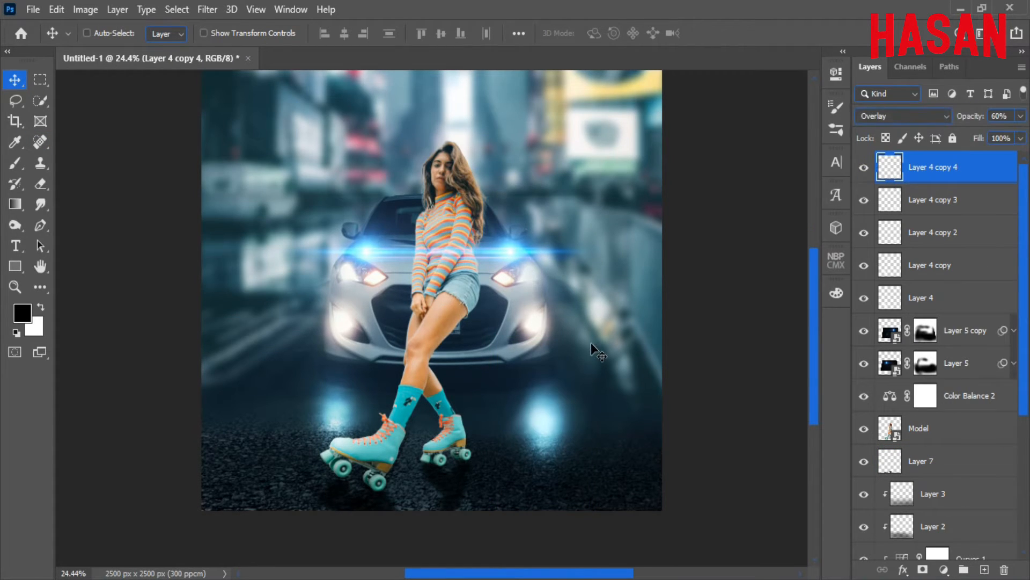
pyautogui.press('3')
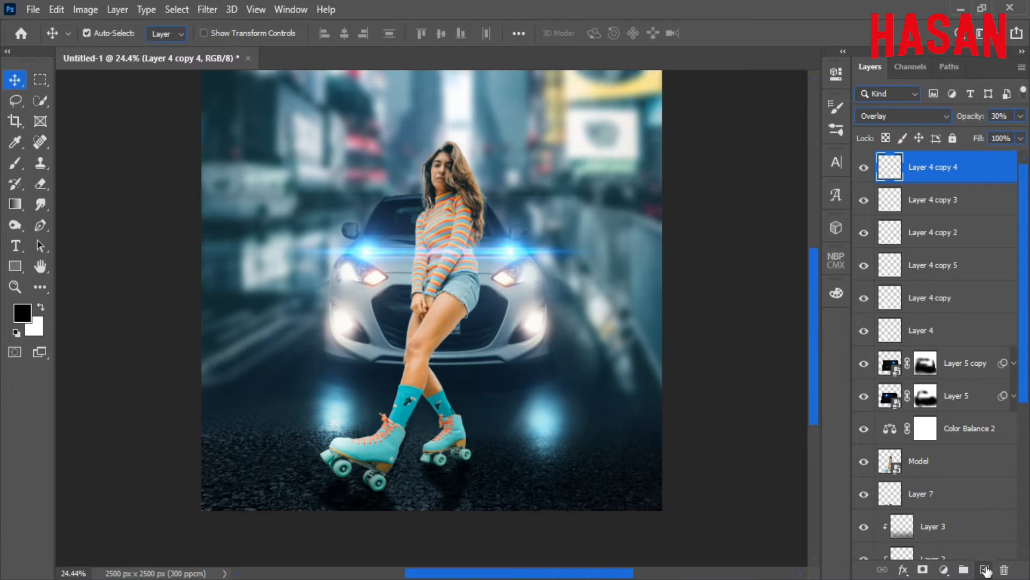
# - Add a new layer in Overlay mode at the top of the stack and load the model's outline as a selection
pyautogui.click(985, 570)
pyautogui.click(948, 116)
pyautogui.click(944, 309)
pyautogui.scroll(-1, 939, 322)
pyautogui.keyDown('ctrl'); pyautogui.click(891, 461); pyautogui.keyUp('ctrl')
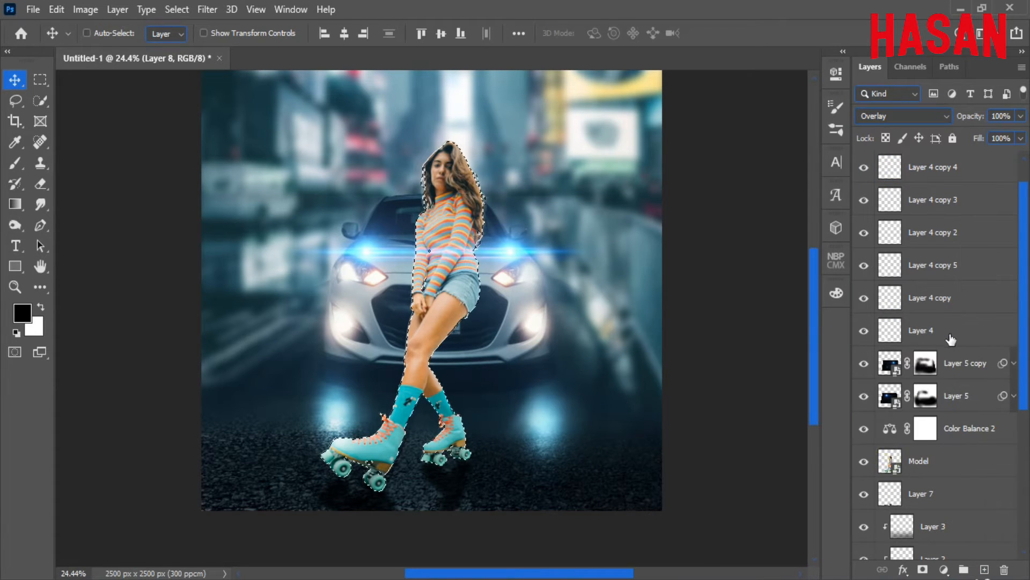
pyautogui.scroll(1, 951, 339)
pyautogui.scroll(6, 455, 178)
pyautogui.moveTo(492, 248); pyautogui.dragTo(545, 352)
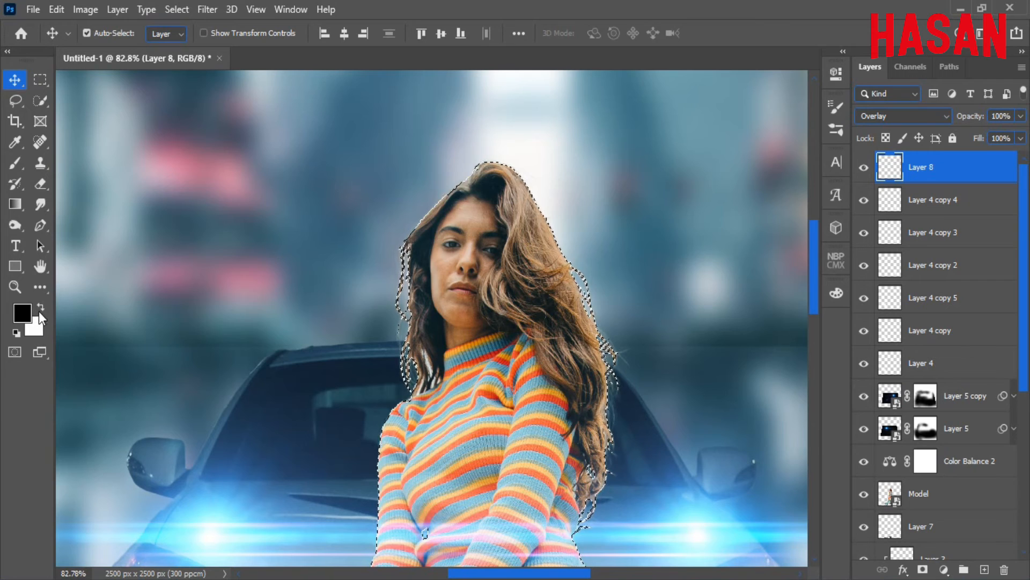
# - Paint white highlights along the upper edge of the hair with a soft brush at 11% flow and size 68
pyautogui.click(41, 310)
pyautogui.press('b')
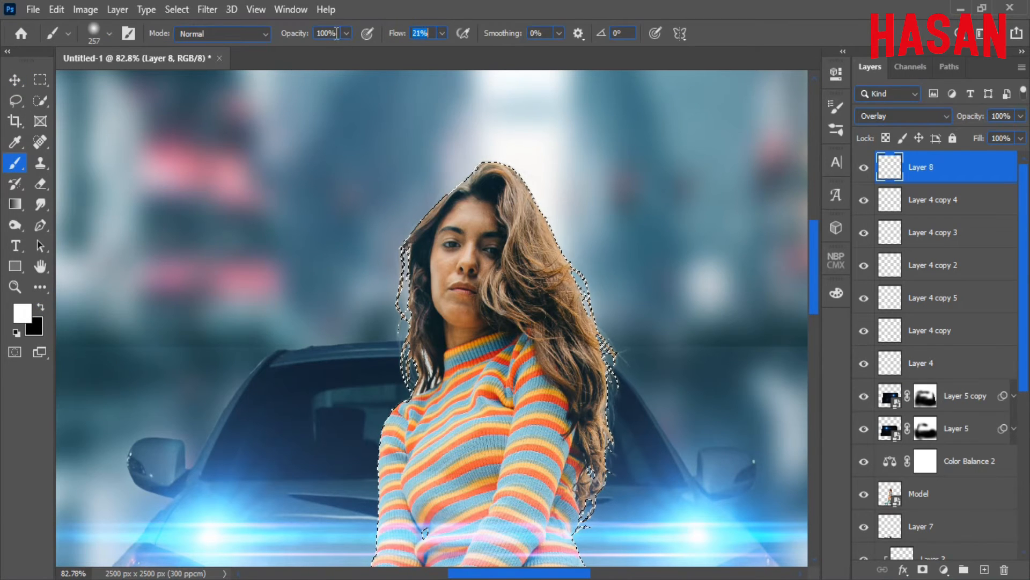
pyautogui.moveTo(396, 35); pyautogui.dragTo(391, 35)
pyautogui.scroll(2, 416, 171)
pyautogui.keyDown('alt'); pyautogui.rightClick(500, 211); pyautogui.keyUp('alt')
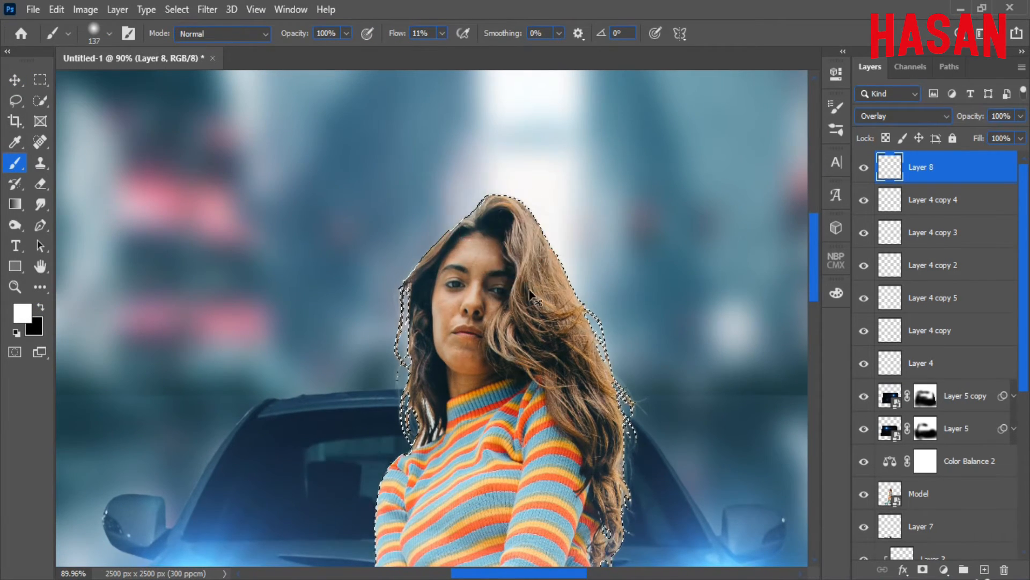
pyautogui.scroll(-3, 531, 294)
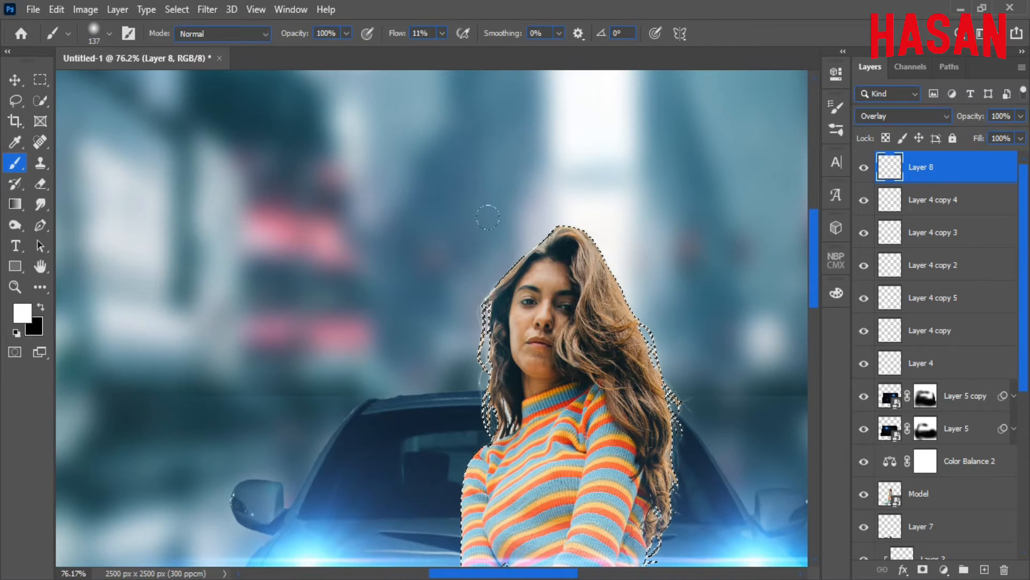
pyautogui.scroll(4, 544, 228)
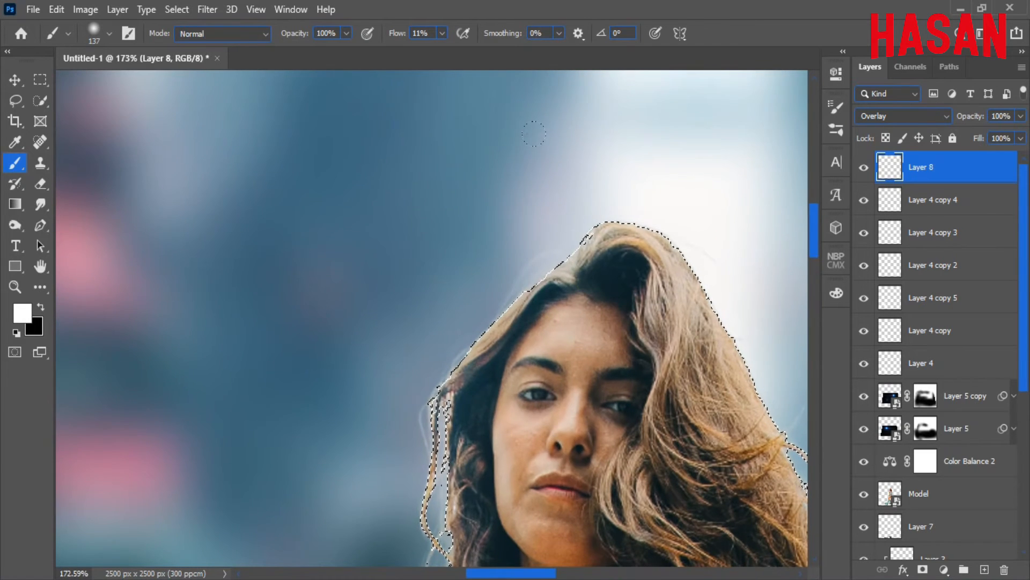
pyautogui.keyDown('alt'); pyautogui.rightClick(512, 195); pyautogui.keyUp('alt')
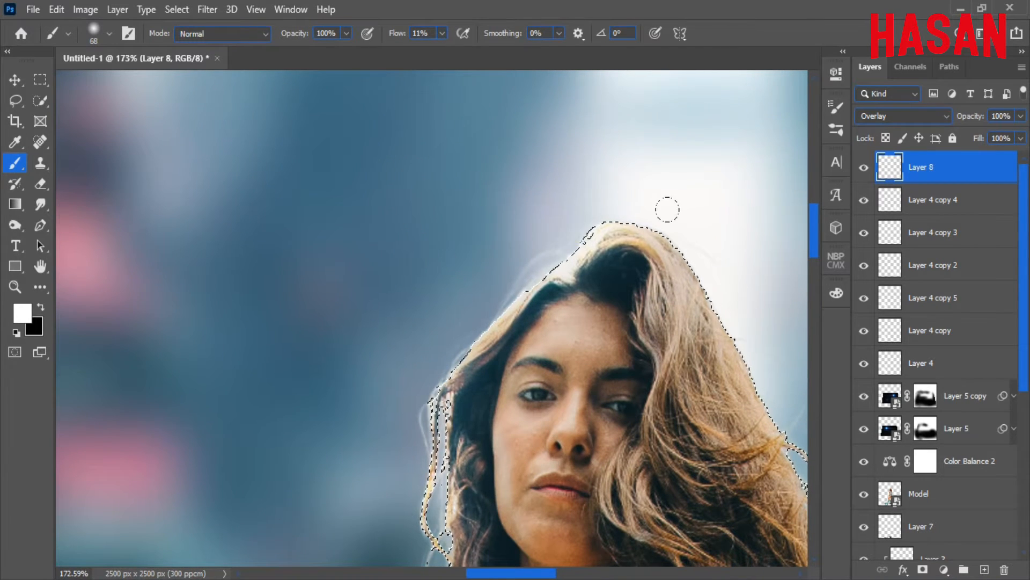
# - Extend the white rim light down the sides of the hair inside the selection
pyautogui.scroll(-5, 623, 318)
pyautogui.moveTo(587, 281); pyautogui.dragTo(506, 228)
pyautogui.scroll(4, 583, 292)
pyautogui.moveTo(580, 304); pyautogui.dragTo(567, 293)
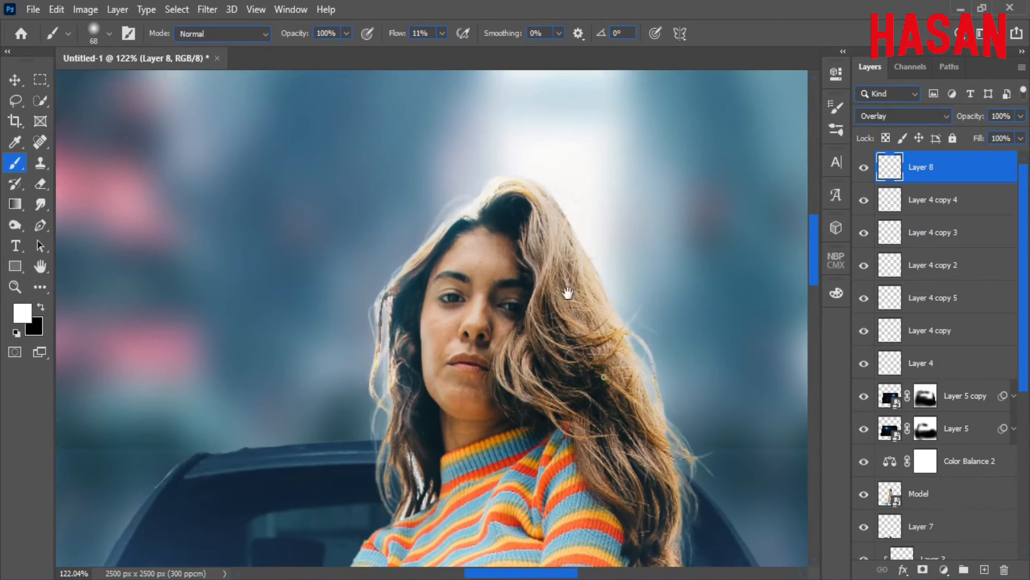
pyautogui.scroll(-4, 568, 293)
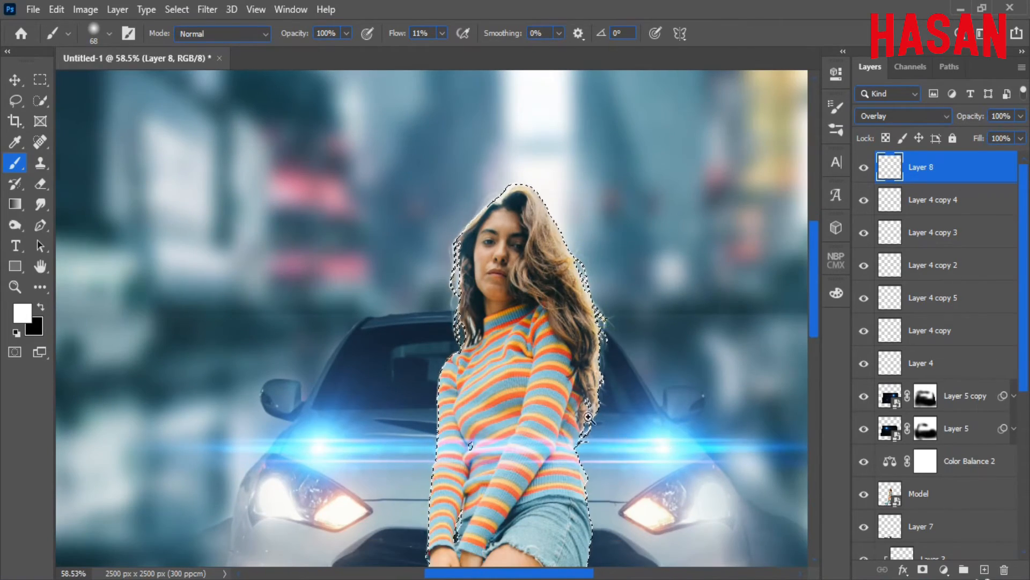
pyautogui.scroll(3, 588, 417)
pyautogui.scroll(-3, 553, 375)
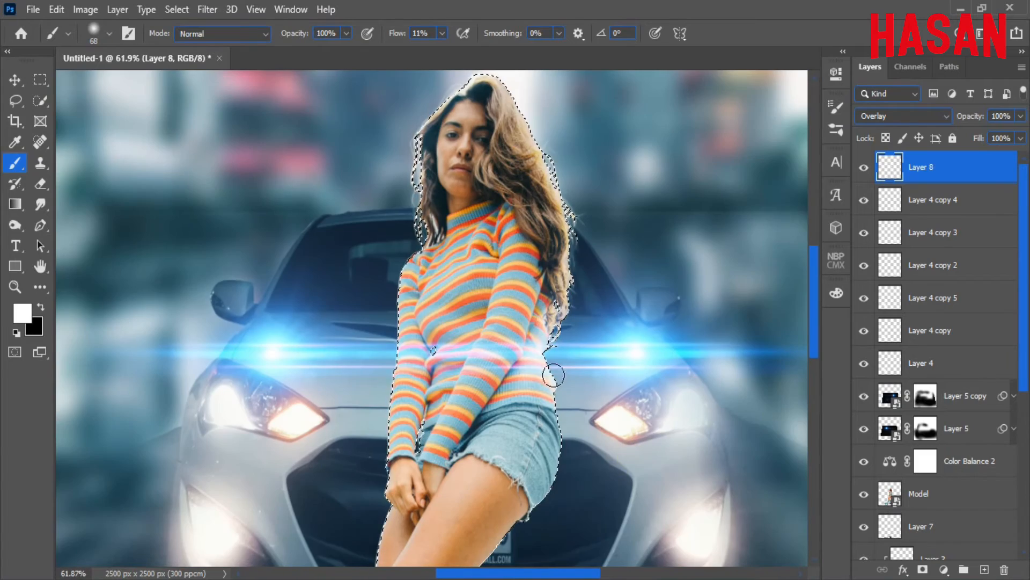
# - Paint soft white rim light along the model's edge on the headlight side, from sweater and denim shorts down the thigh to the knee
pyautogui.moveTo(599, 450); pyautogui.dragTo(594, 449)
pyautogui.moveTo(543, 385); pyautogui.dragTo(524, 350)
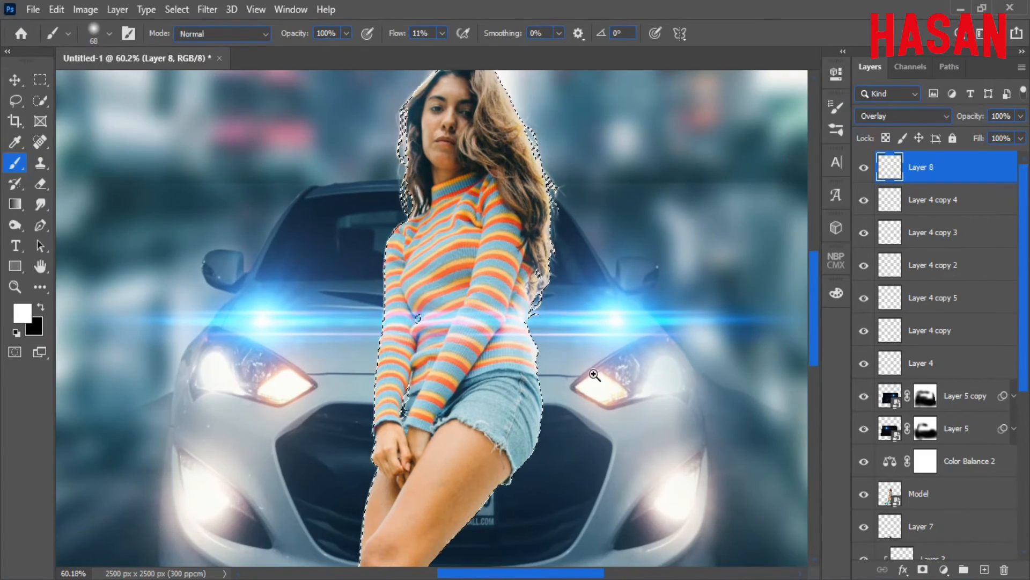
pyautogui.moveTo(593, 374); pyautogui.dragTo(627, 373)
pyautogui.moveTo(487, 341); pyautogui.dragTo(468, 216)
pyautogui.moveTo(518, 366); pyautogui.dragTo(497, 365)
pyautogui.moveTo(498, 521); pyautogui.dragTo(564, 392)
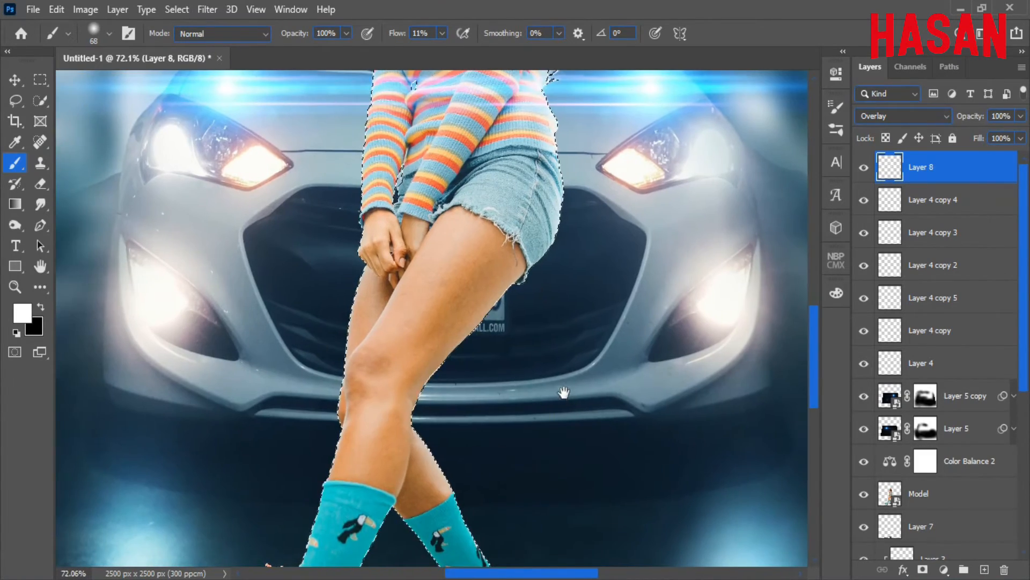
pyautogui.moveTo(507, 359); pyautogui.dragTo(525, 360)
pyautogui.moveTo(473, 321)
pyautogui.mouseDown()
pyautogui.moveTo(528, 240)
pyautogui.moveTo(583, 239)
pyautogui.mouseUp()
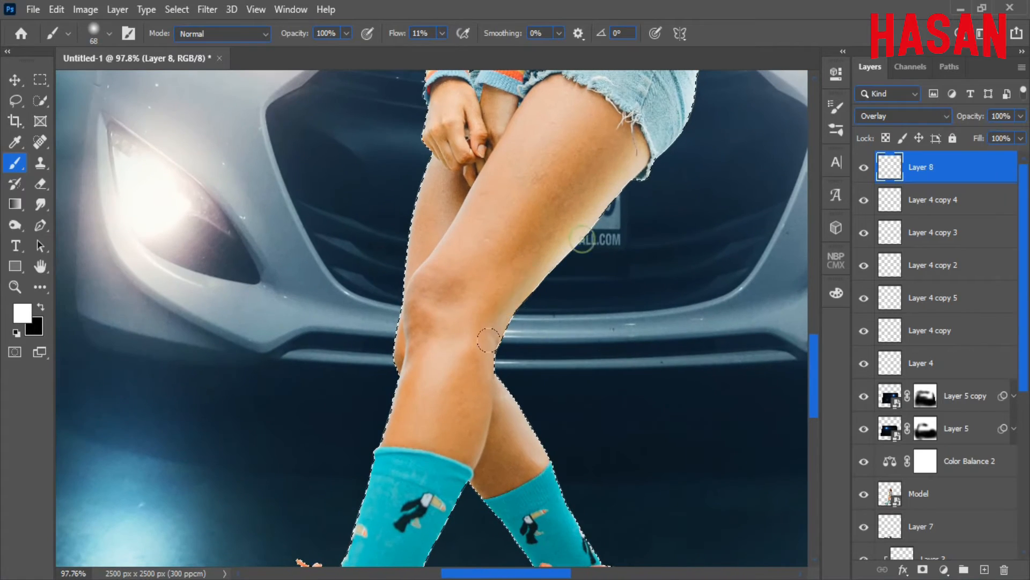
# - Extend the white rim light down the outer edge of the rear calf, the sock and the back of the rear skate
pyautogui.moveTo(589, 436); pyautogui.dragTo(534, 404)
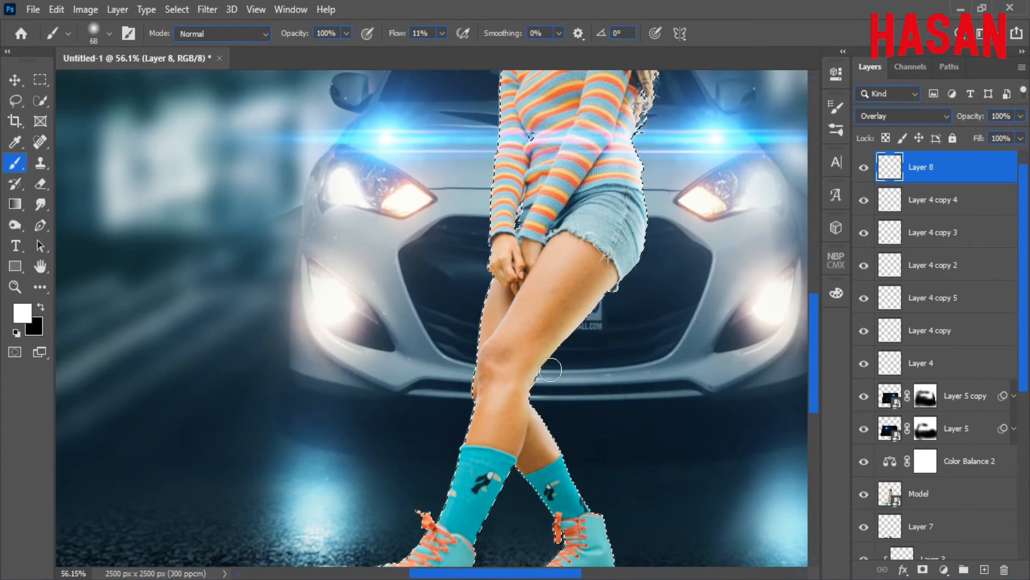
pyautogui.moveTo(603, 558); pyautogui.dragTo(596, 421)
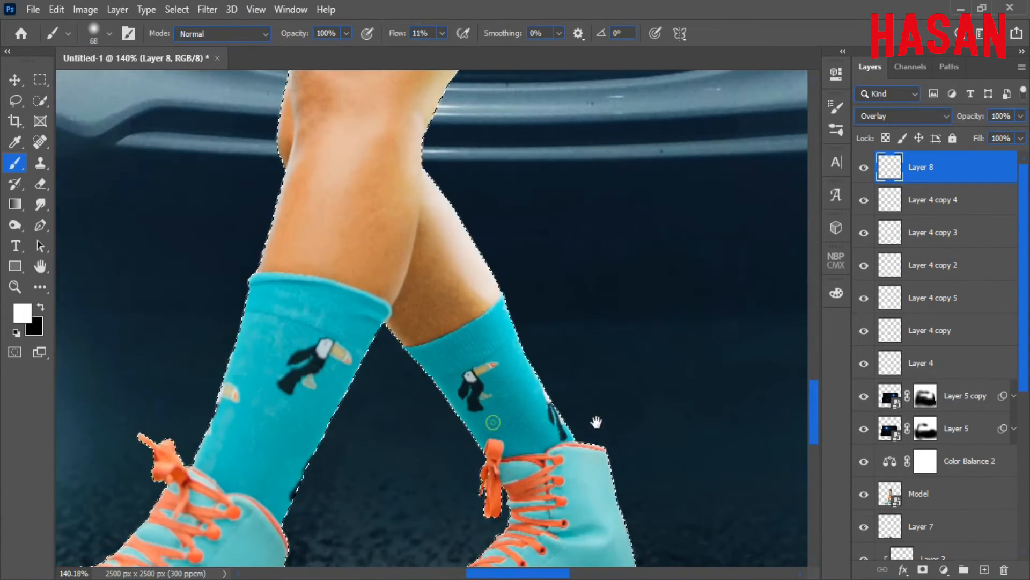
pyautogui.moveTo(682, 501); pyautogui.dragTo(591, 425)
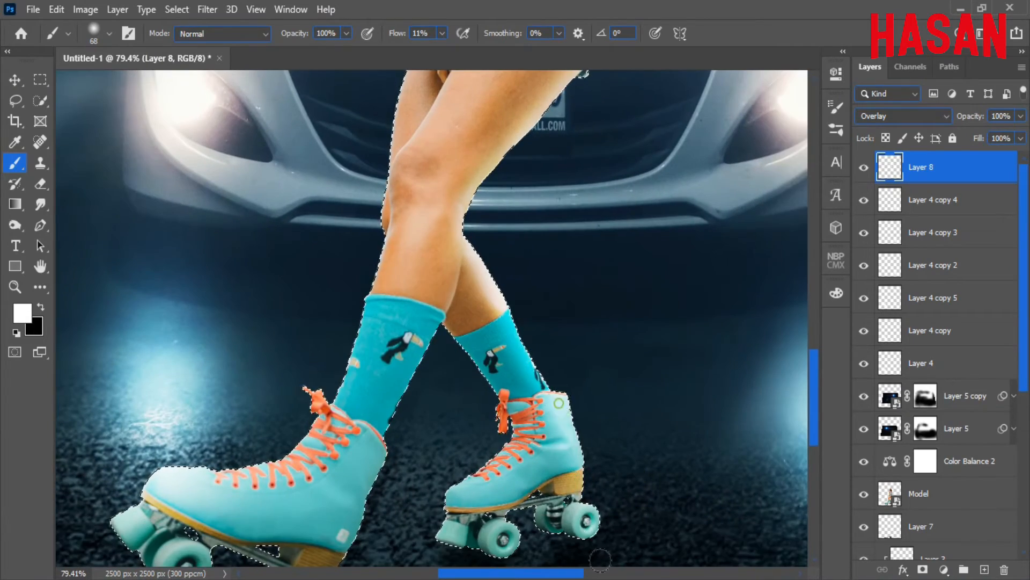
pyautogui.moveTo(600, 560); pyautogui.dragTo(593, 524)
pyautogui.moveTo(589, 488); pyautogui.dragTo(634, 491)
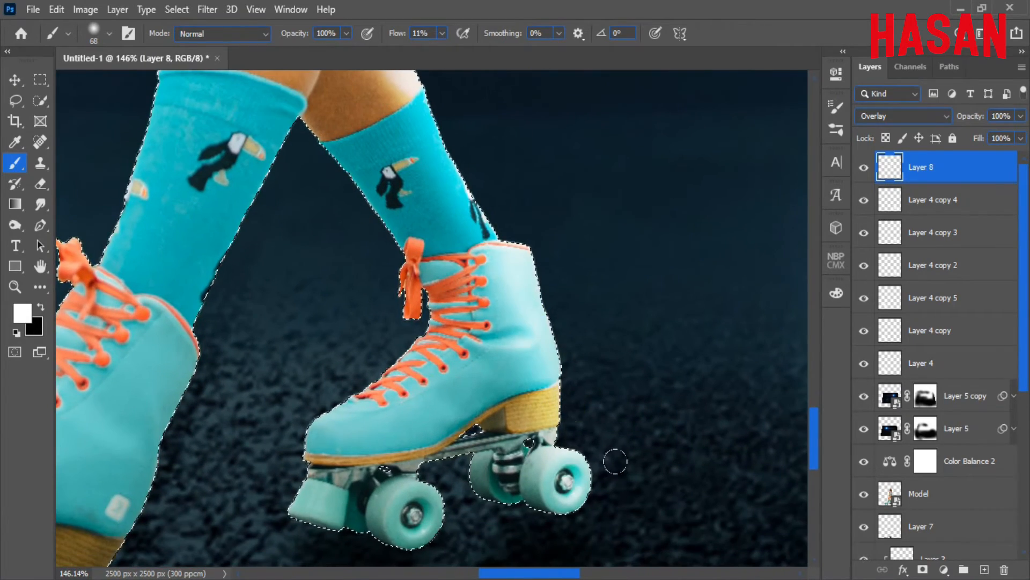
# - Brush white highlights onto the rear skate's edges and along the heel and sock edge of the front skate
pyautogui.moveTo(533, 500); pyautogui.dragTo(512, 446)
pyautogui.moveTo(509, 411); pyautogui.dragTo(463, 376)
pyautogui.moveTo(424, 429); pyautogui.dragTo(546, 333)
pyautogui.moveTo(432, 290); pyautogui.dragTo(543, 244)
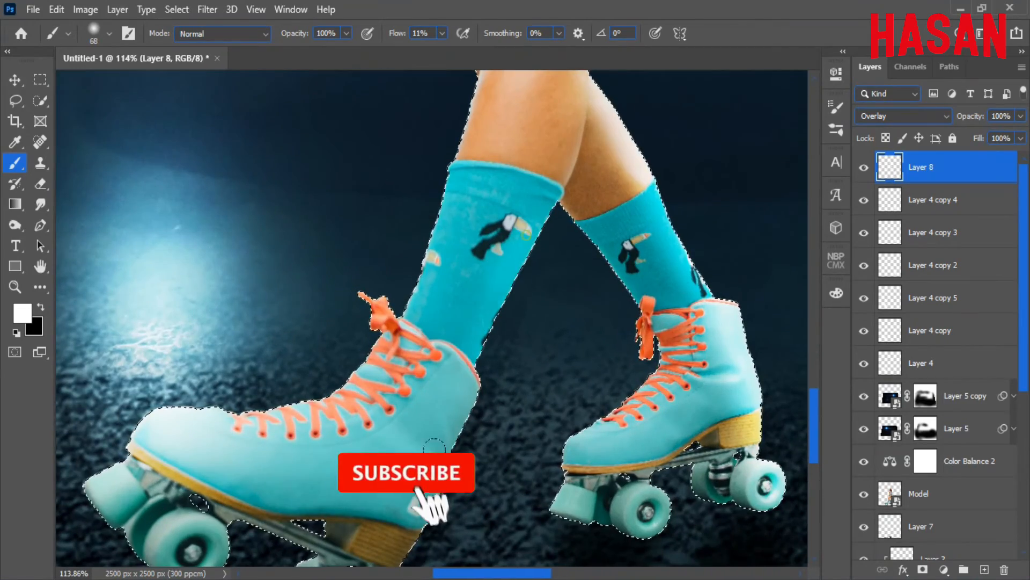
pyautogui.moveTo(442, 411); pyautogui.dragTo(482, 254)
pyautogui.moveTo(558, 311); pyautogui.dragTo(565, 440)
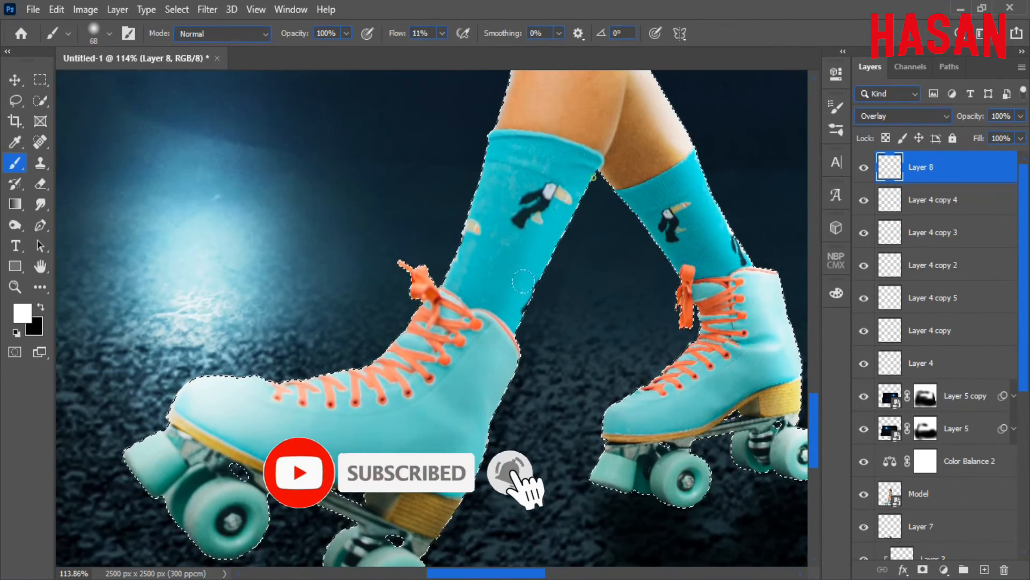
pyautogui.moveTo(652, 268); pyautogui.dragTo(749, 257)
pyautogui.moveTo(590, 131); pyautogui.dragTo(709, 282)
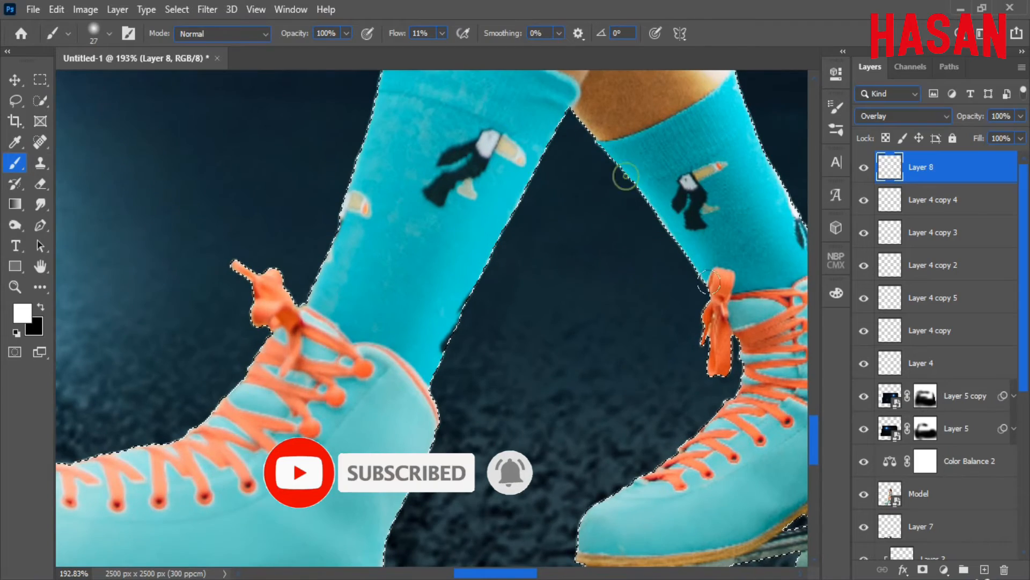
# - Highlight the inner sock edges with a size 27 brush and the front skate's toe and wheels with a size 101 brush
pyautogui.moveTo(719, 398); pyautogui.dragTo(609, 500)
pyautogui.moveTo(542, 358); pyautogui.dragTo(483, 338)
pyautogui.moveTo(536, 307)
pyautogui.mouseDown()
pyautogui.moveTo(556, 415)
pyautogui.moveTo(534, 284)
pyautogui.mouseUp()
pyautogui.moveTo(297, 418)
pyautogui.mouseDown()
pyautogui.moveTo(320, 424)
pyautogui.moveTo(386, 370)
pyautogui.mouseUp()
pyautogui.moveTo(429, 439); pyautogui.dragTo(461, 437)
pyautogui.moveTo(349, 336); pyautogui.dragTo(471, 400)
pyautogui.moveTo(370, 291); pyautogui.dragTo(410, 291)
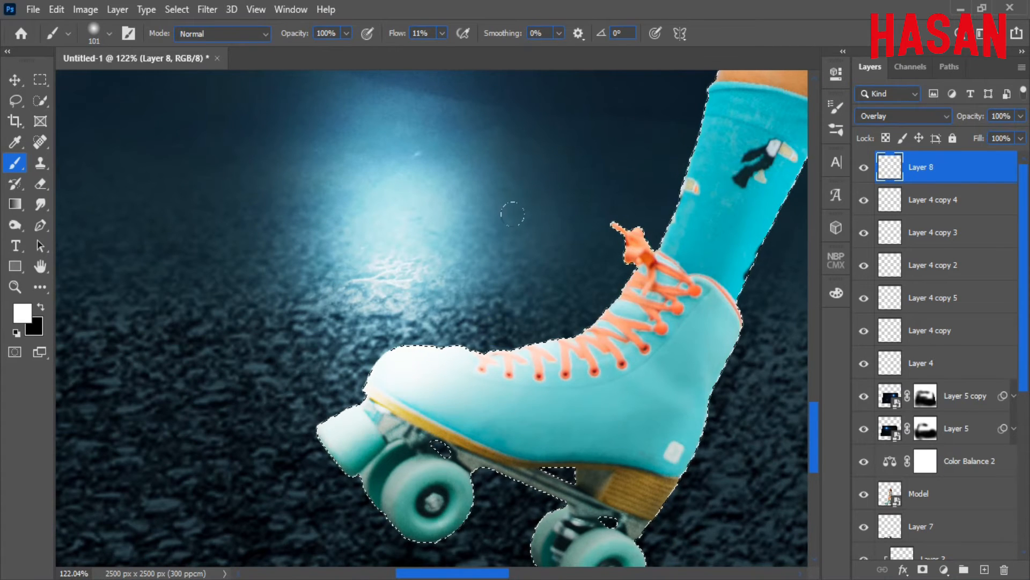
# - Paint rim light on the front skate's lace bow and up the outer edge of the front sock, shin and knee
pyautogui.moveTo(620, 248); pyautogui.dragTo(486, 452)
pyautogui.moveTo(573, 166); pyautogui.dragTo(558, 308)
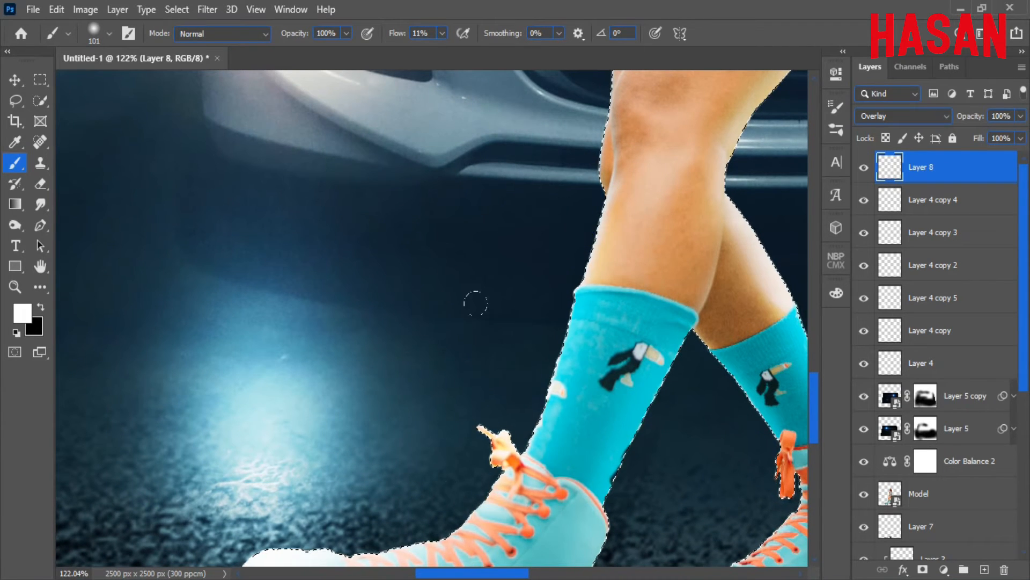
pyautogui.moveTo(549, 261); pyautogui.dragTo(423, 484)
pyautogui.moveTo(403, 231)
pyautogui.mouseDown()
pyautogui.moveTo(314, 407)
pyautogui.moveTo(336, 390)
pyautogui.mouseUp()
pyautogui.moveTo(466, 322)
pyautogui.mouseDown()
pyautogui.moveTo(429, 461)
pyautogui.moveTo(511, 363)
pyautogui.mouseUp()
pyautogui.moveTo(531, 426); pyautogui.dragTo(497, 369)
pyautogui.scroll(5, 497, 369)
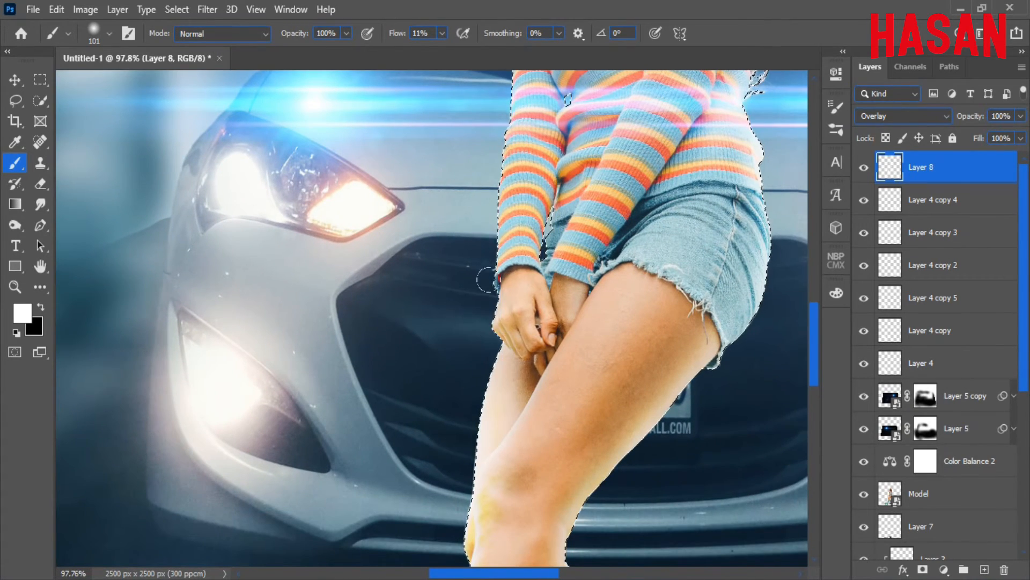
# - Continue the white rim light up the outer sleeve, the shoulder and around the hair with the size 101 brush
pyautogui.moveTo(453, 88); pyautogui.dragTo(408, 309)
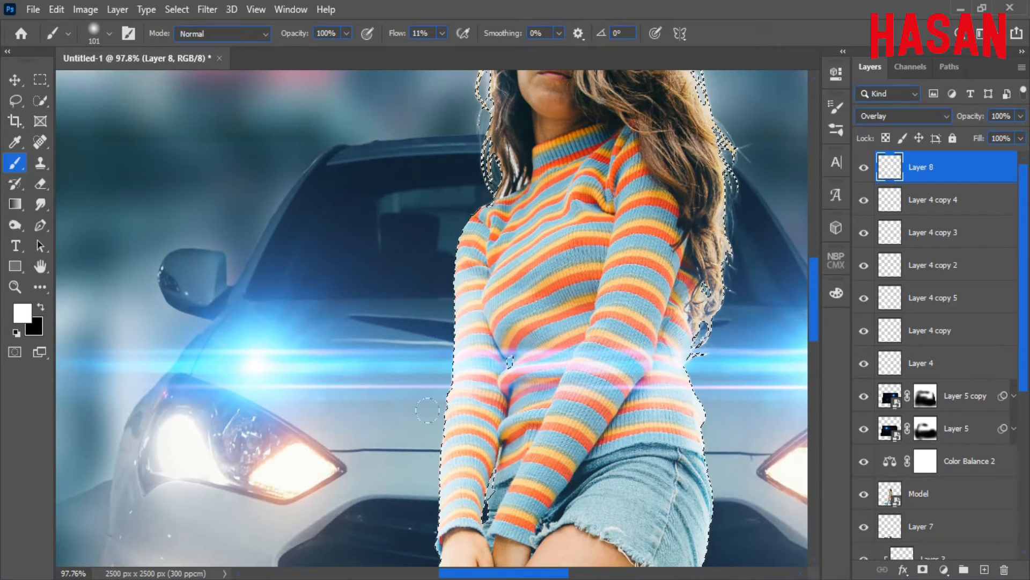
pyautogui.moveTo(442, 236)
pyautogui.mouseDown()
pyautogui.moveTo(423, 368)
pyautogui.moveTo(432, 424)
pyautogui.moveTo(465, 322)
pyautogui.mouseUp()
pyautogui.moveTo(465, 215); pyautogui.dragTo(443, 369)
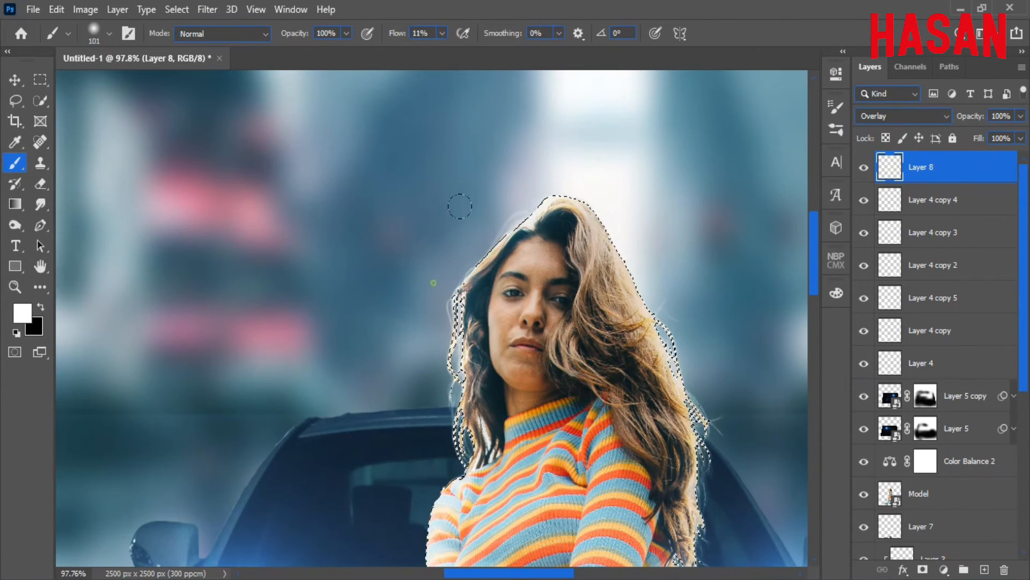
pyautogui.moveTo(574, 189); pyautogui.dragTo(641, 288)
pyautogui.hotkey('ctrl', '0')
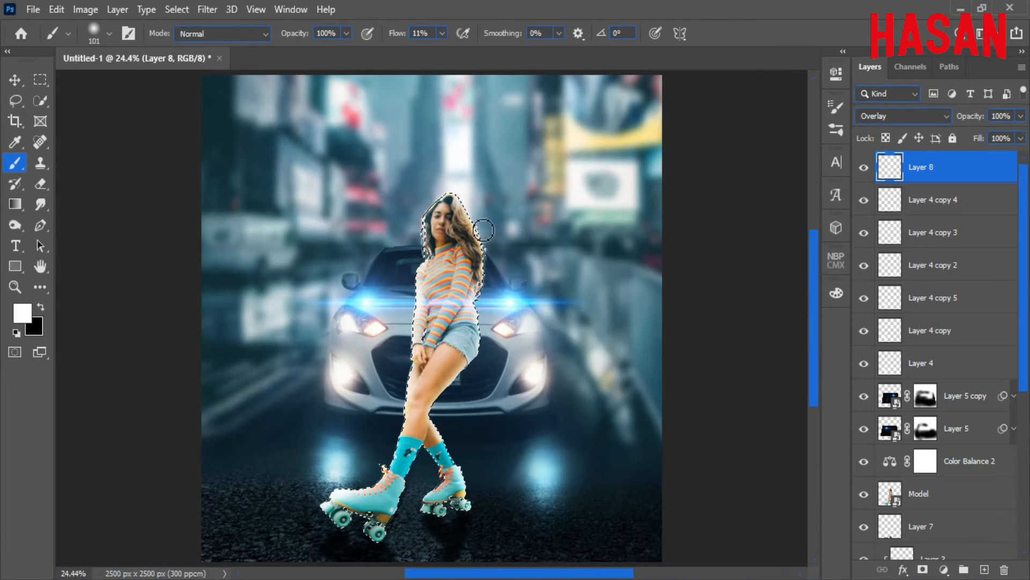
# - Deselect the outline, lower Layer 8's opacity to 90% and compare the image with and without the rim light
pyautogui.click(176, 9)
pyautogui.click(183, 41)
pyautogui.click(860, 168)
pyautogui.click(861, 168)
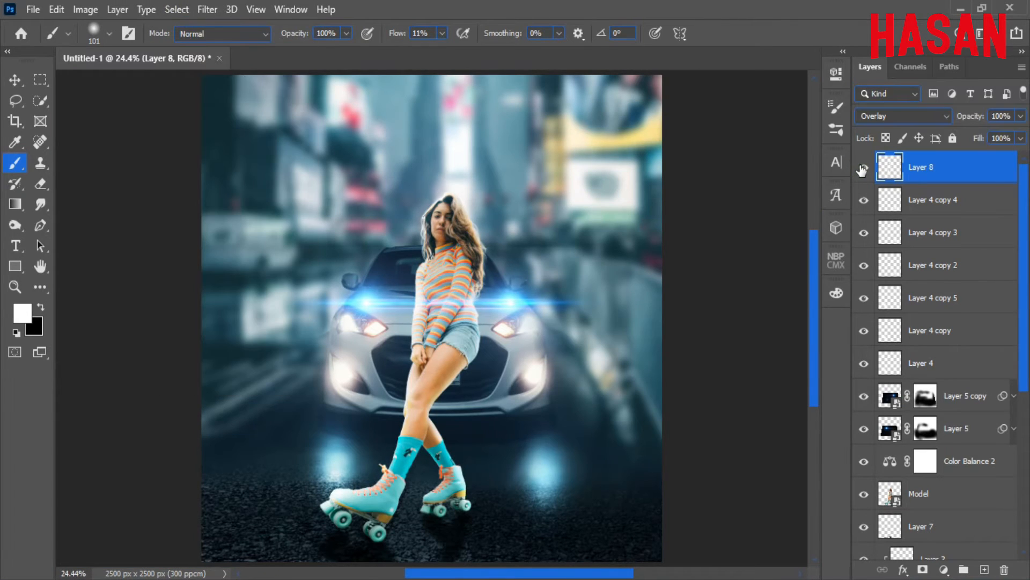
pyautogui.click(862, 167)
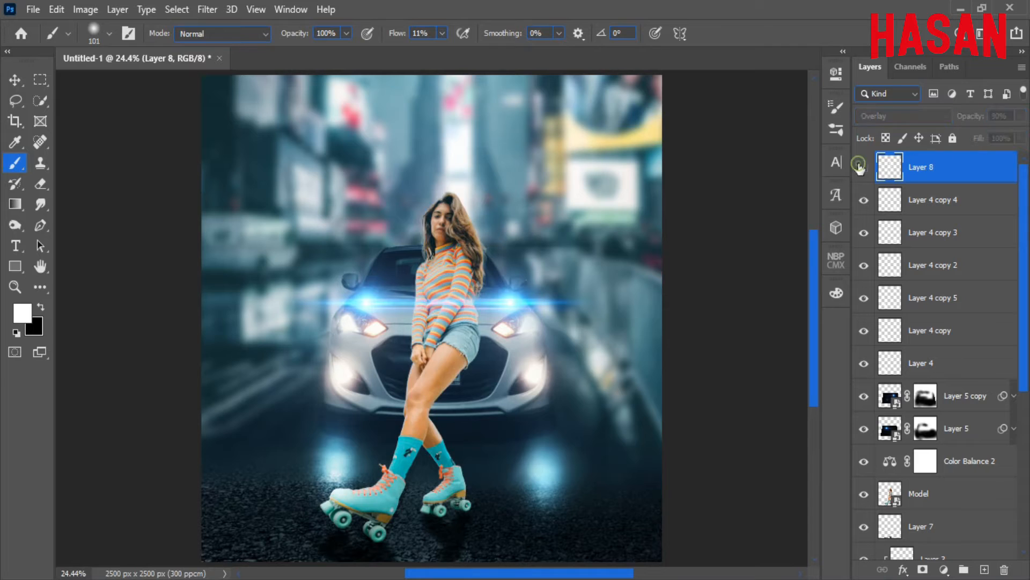
pyautogui.click(863, 167)
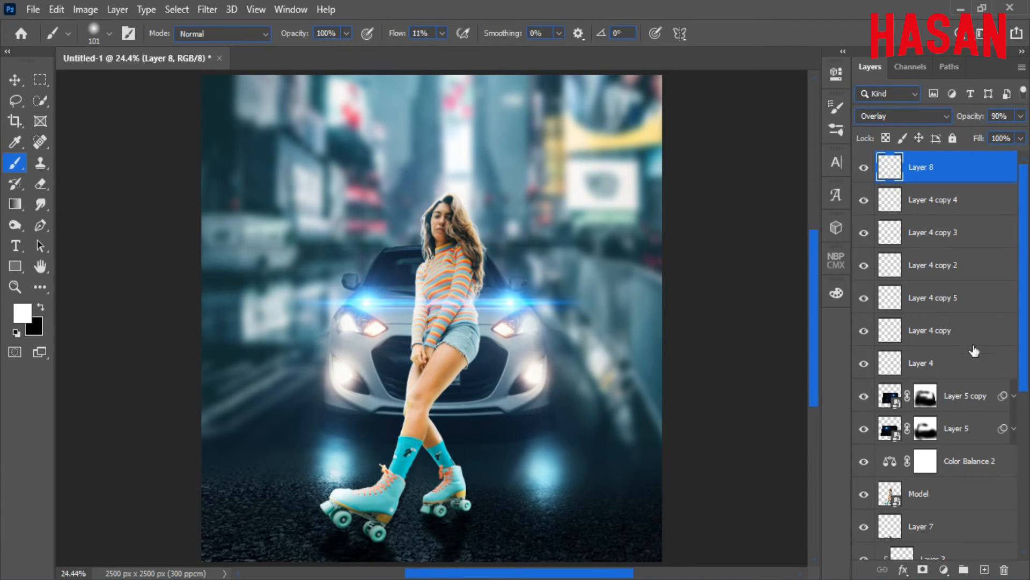
pyautogui.click(962, 201)
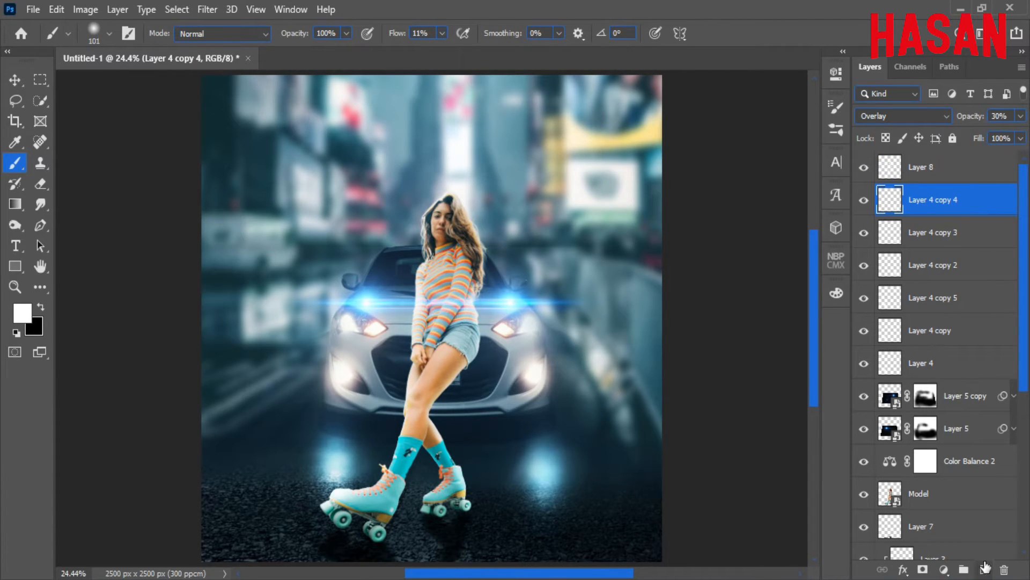
pyautogui.click(110, 10)
pyautogui.moveTo(161, 24)
pyautogui.click(334, 25)
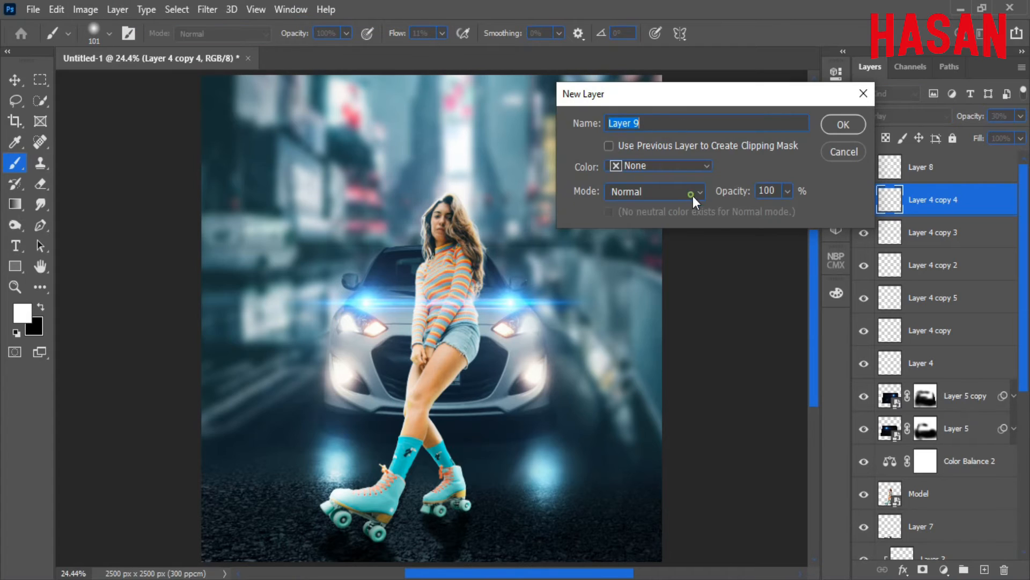
pyautogui.click(693, 192)
pyautogui.click(666, 347)
pyautogui.press('Return')
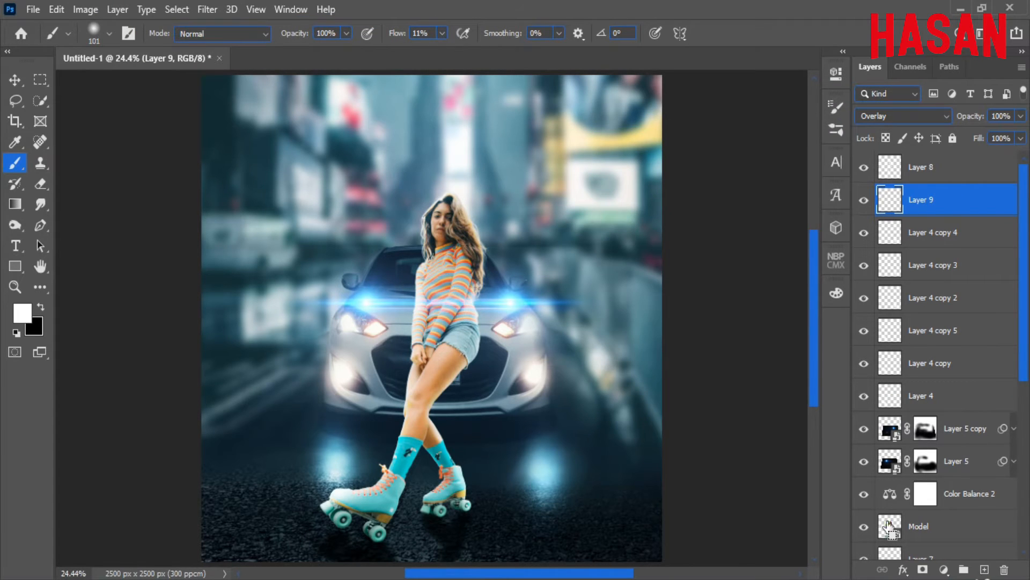
pyautogui.hotkey('ctrl', 'd')
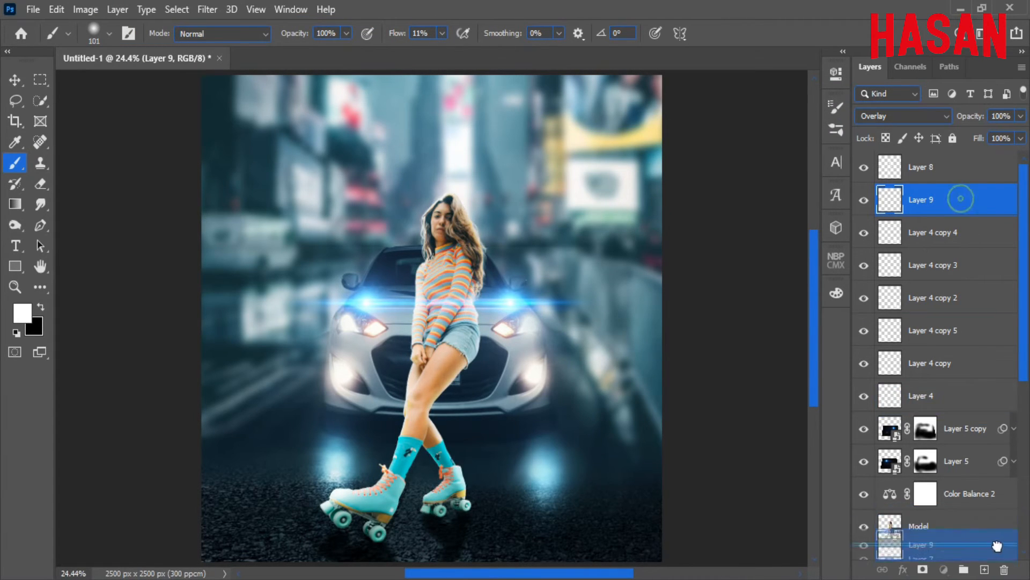
pyautogui.moveTo(997, 545); pyautogui.dragTo(997, 550)
pyautogui.click(890, 212)
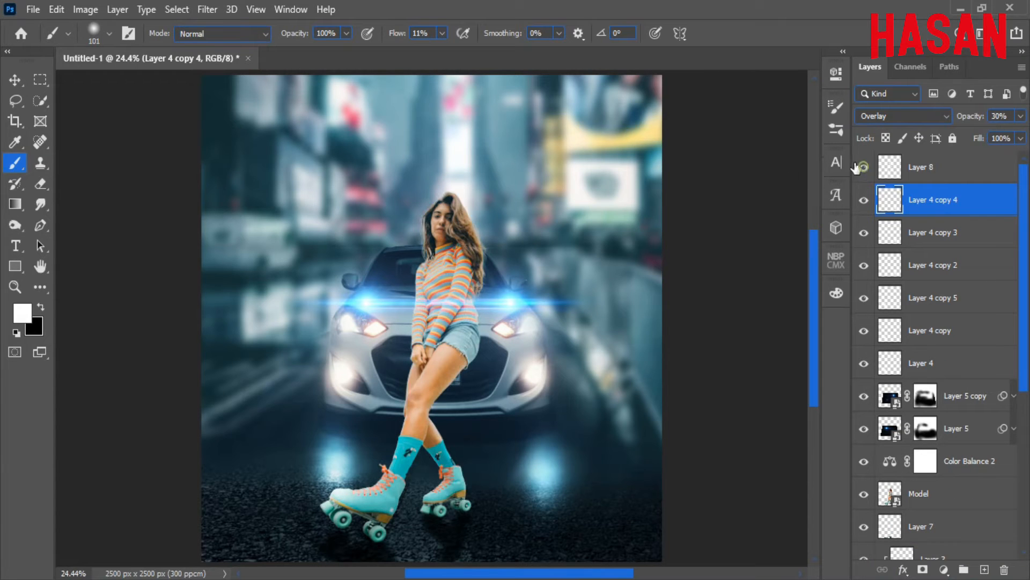
# - Create a new Overlay layer filled with 50% neutral gray directly above Layer 4 copy 4
pyautogui.click(114, 9)
pyautogui.moveTo(269, 24)
pyautogui.click(326, 24)
pyautogui.click(691, 192)
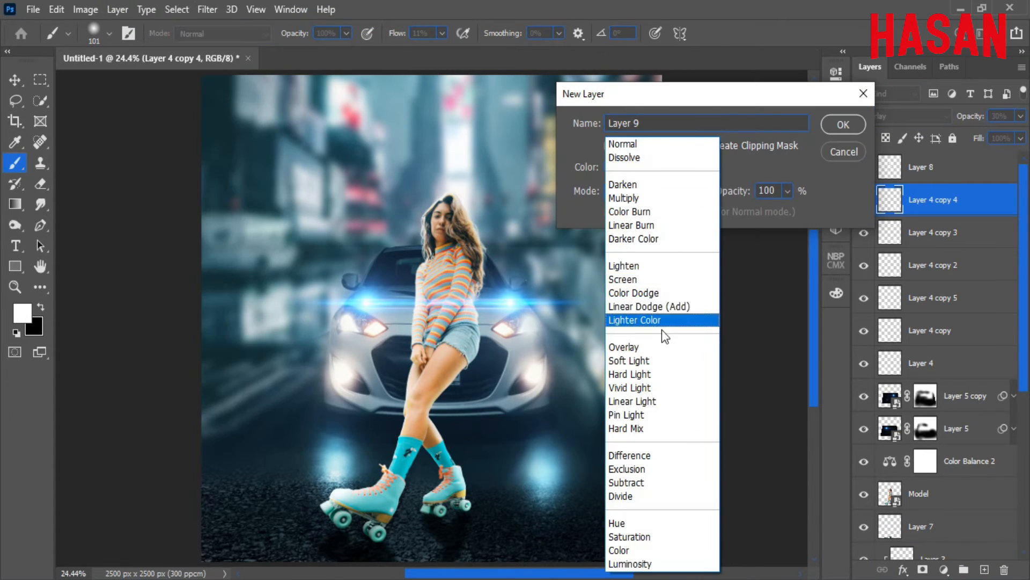
pyautogui.click(665, 349)
pyautogui.click(671, 212)
pyautogui.click(842, 124)
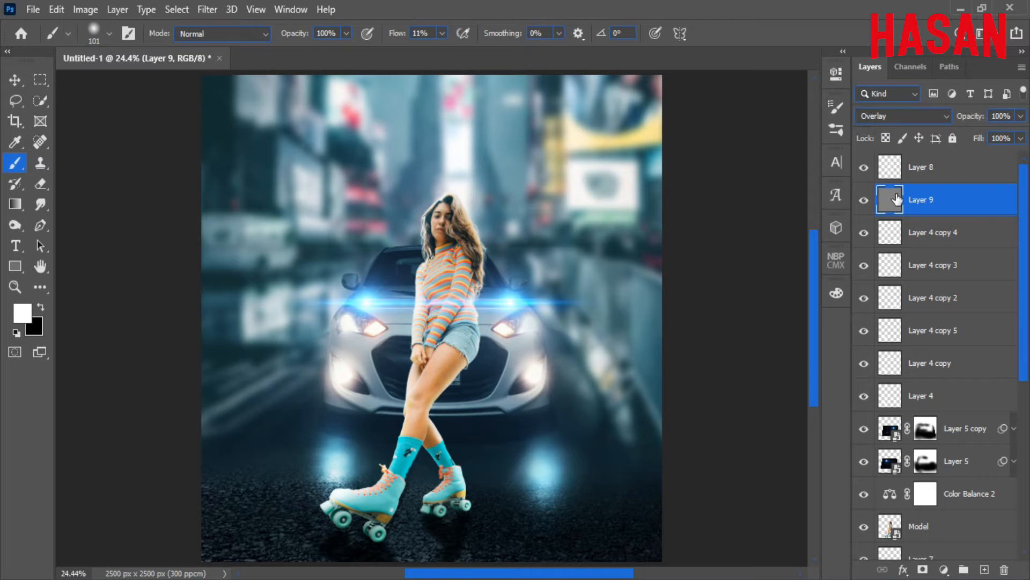
# - Load the model's outline as a selection and activate the Burn tool with the Midtones range for the gray layer
pyautogui.keyDown('ctrl'); pyautogui.click(888, 523); pyautogui.keyUp('ctrl')
pyautogui.scroll(5, 376, 287)
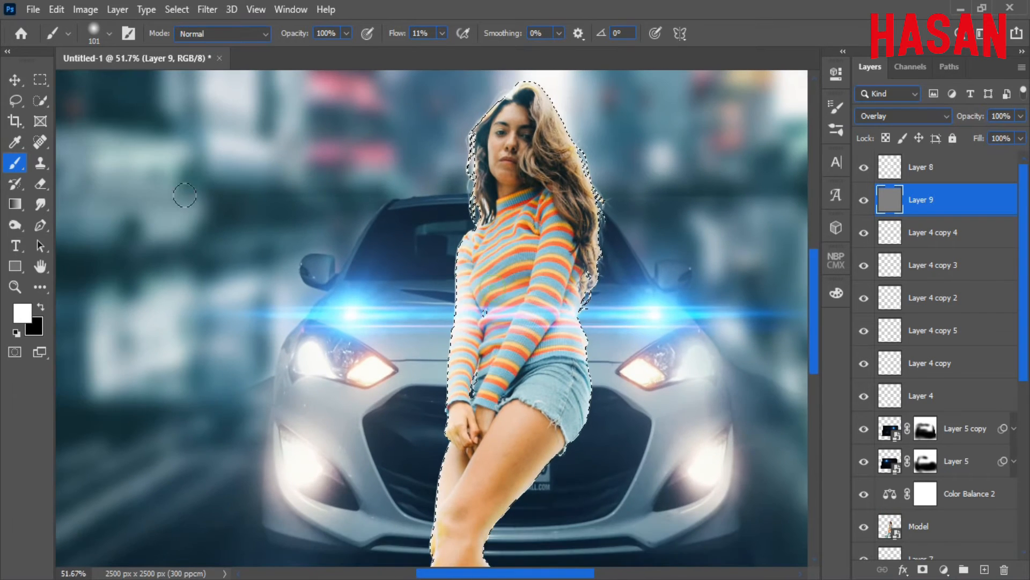
pyautogui.click(15, 224)
pyautogui.rightClick(15, 224)
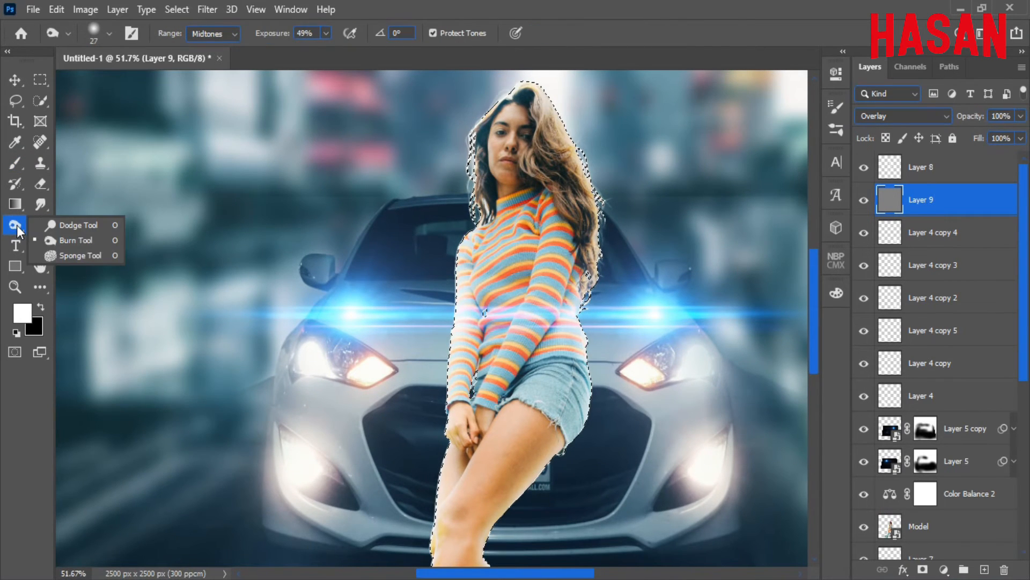
pyautogui.click(80, 223)
pyautogui.scroll(-7, 444, 373)
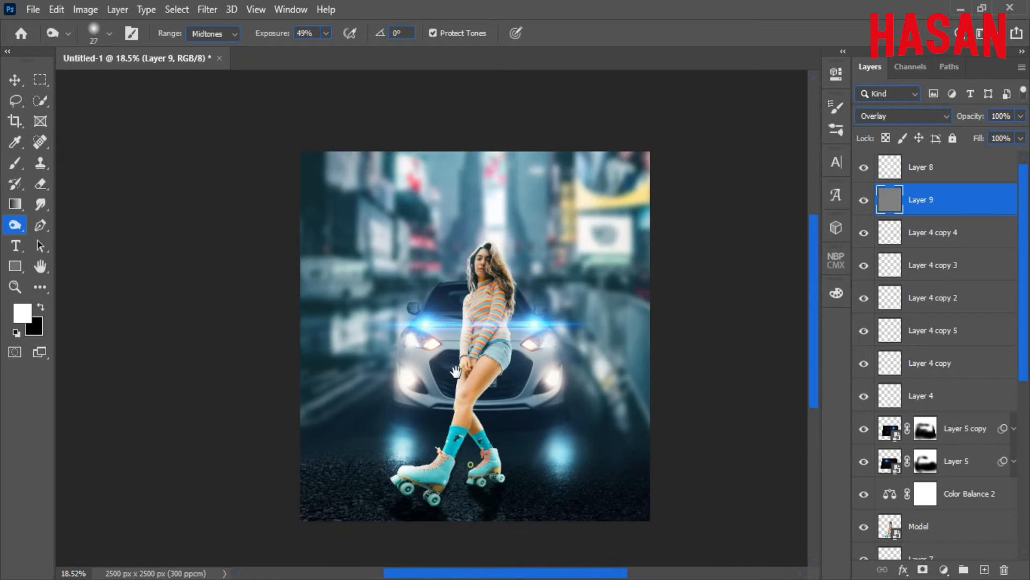
# - Burn shadows into the undersides and wheels of both skates at 20% exposure with a size 103 brush
pyautogui.scroll(9, 370, 483)
pyautogui.moveTo(499, 405); pyautogui.dragTo(424, 300)
pyautogui.moveTo(383, 323); pyautogui.dragTo(410, 326)
pyautogui.press('2')
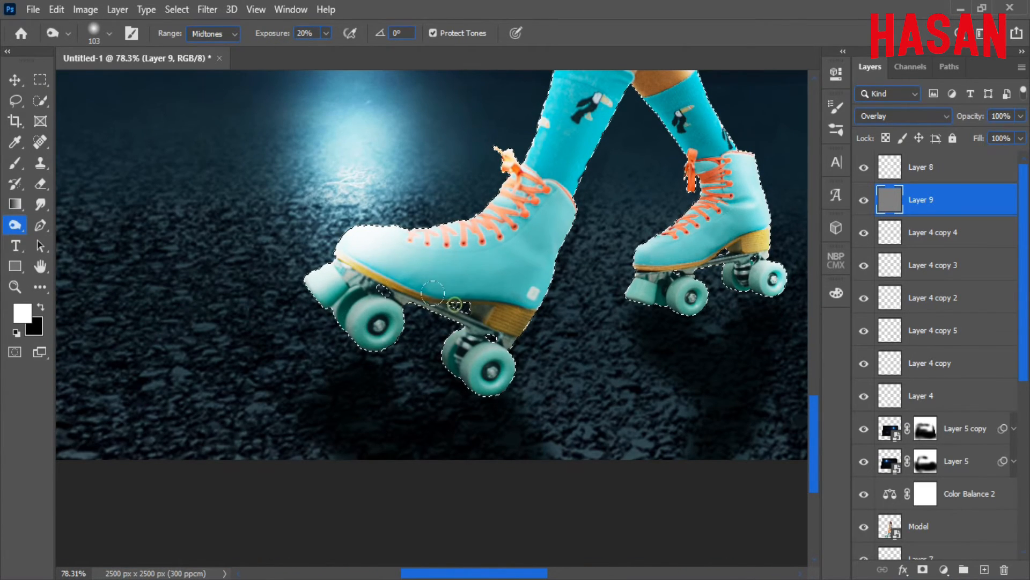
pyautogui.moveTo(565, 274); pyautogui.dragTo(343, 374)
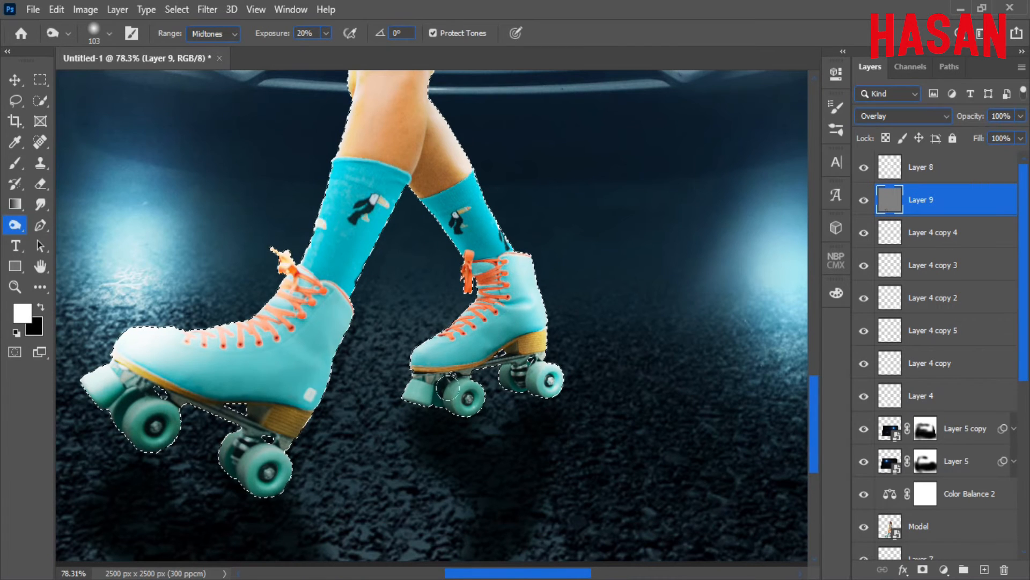
# - Shrink the Burn brush to size 16 and darken the rear calf and the sock below it
pyautogui.moveTo(242, 382); pyautogui.dragTo(183, 513)
pyautogui.press('[')
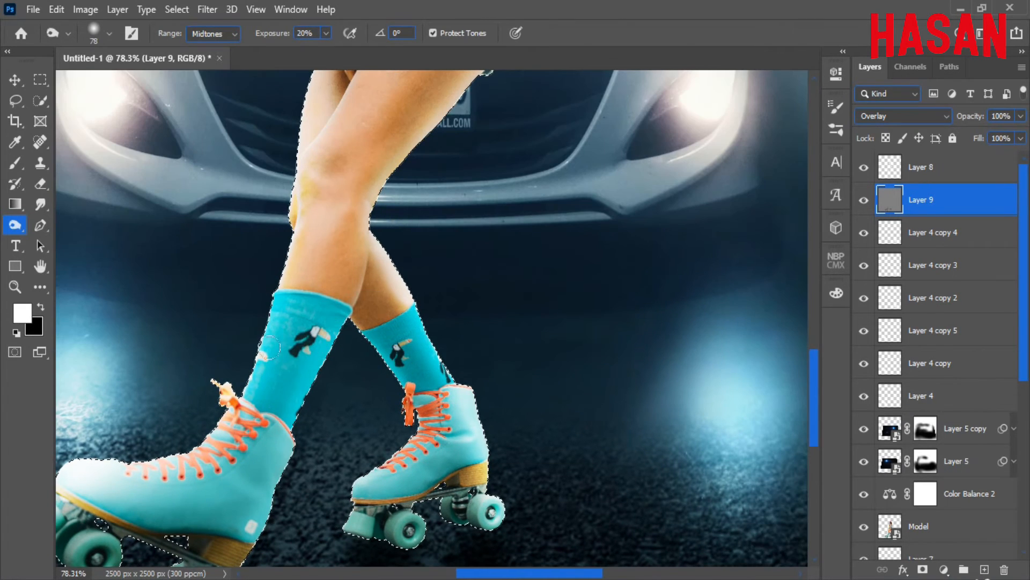
pyautogui.press('[')
pyautogui.press('[')
pyautogui.press('[')
pyautogui.press('[')
pyautogui.press('[')
pyautogui.press('[')
pyautogui.press('[')
pyautogui.press('[')
pyautogui.press('[')
pyautogui.press('[')
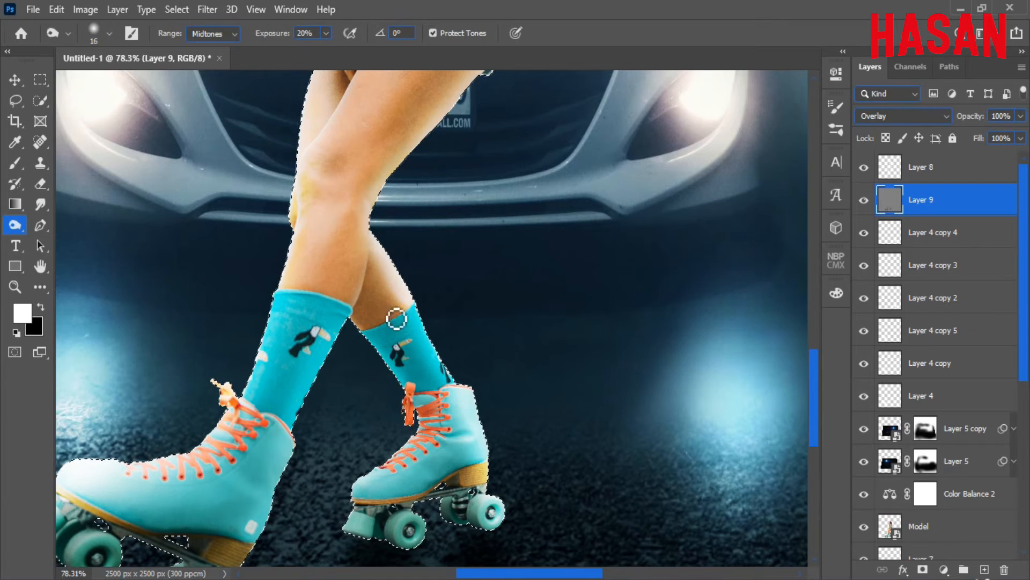
pyautogui.moveTo(399, 342); pyautogui.dragTo(460, 384)
pyautogui.moveTo(377, 312); pyautogui.dragTo(399, 313)
# - Lower the Burn exposure to 9%, enlarge the brush to size 42, and shade the model's legs and the folds of her sweater
pyautogui.moveTo(272, 34); pyautogui.dragTo(264, 35)
pyautogui.moveTo(412, 321); pyautogui.dragTo(344, 306)
pyautogui.moveTo(451, 128); pyautogui.dragTo(391, 310)
pyautogui.moveTo(394, 225); pyautogui.dragTo(397, 430)
pyautogui.moveTo(384, 280); pyautogui.dragTo(420, 345)
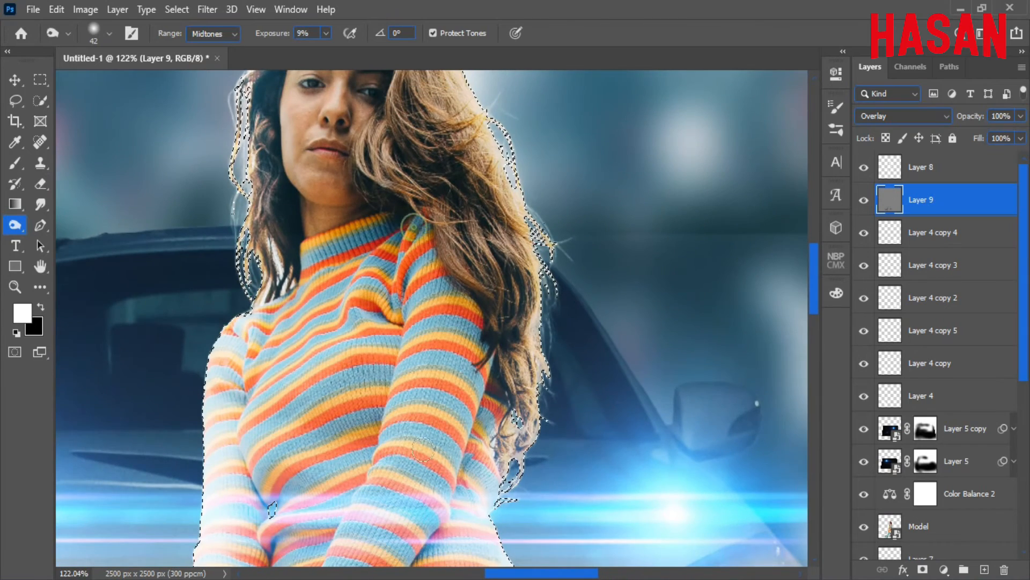
pyautogui.moveTo(395, 411); pyautogui.dragTo(508, 522)
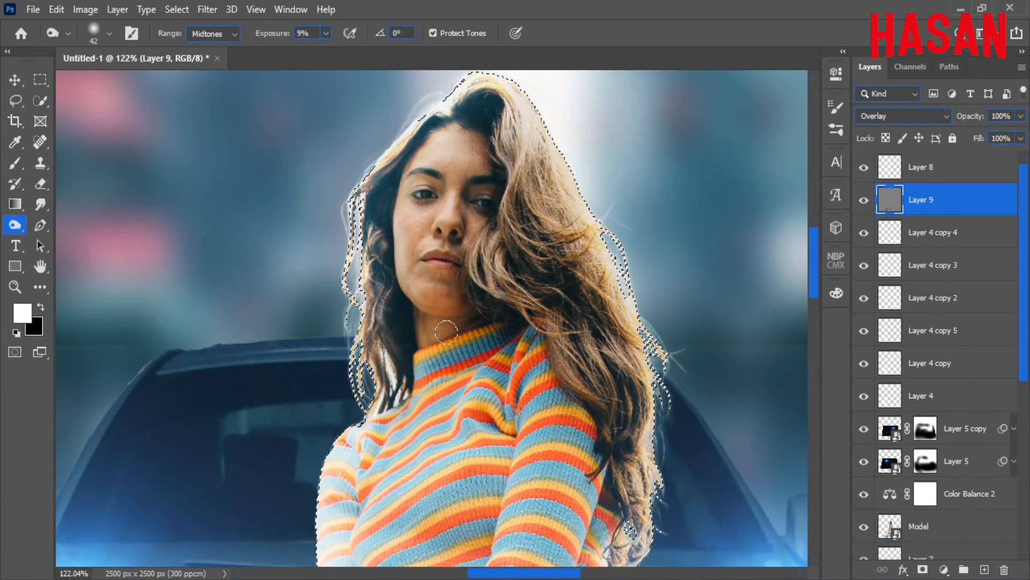
# - Compare the image with and without Layer 9 and inspect the burned shading from the model's face to her skates
pyautogui.click(863, 200)
pyautogui.click(864, 200)
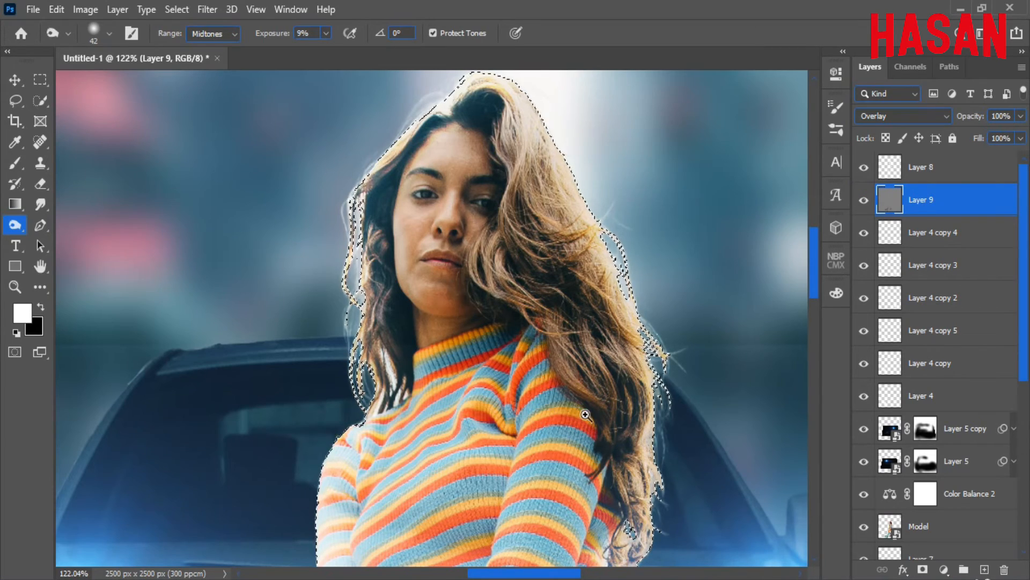
pyautogui.moveTo(585, 413); pyautogui.dragTo(528, 382)
pyautogui.moveTo(516, 371)
pyautogui.mouseDown()
pyautogui.moveTo(463, 343)
pyautogui.moveTo(496, 343)
pyautogui.mouseUp()
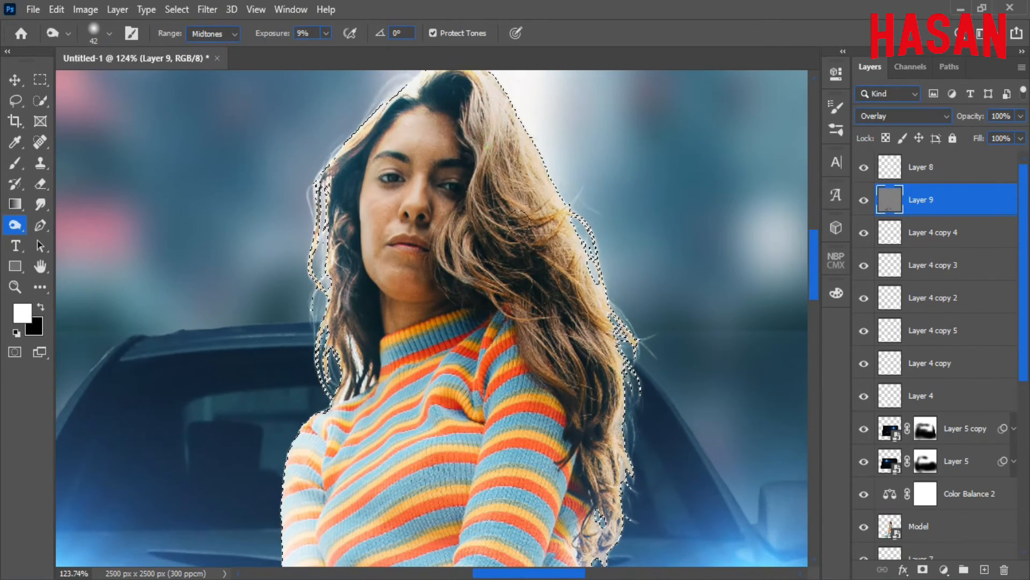
pyautogui.moveTo(513, 121); pyautogui.dragTo(408, 123)
pyautogui.moveTo(449, 370); pyautogui.dragTo(504, 354)
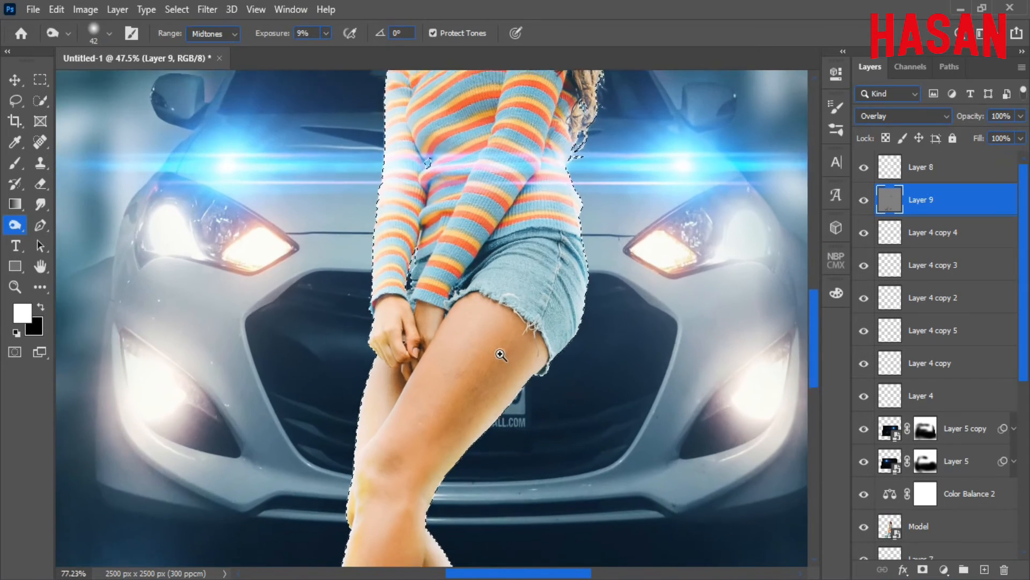
pyautogui.moveTo(572, 424); pyautogui.dragTo(519, 418)
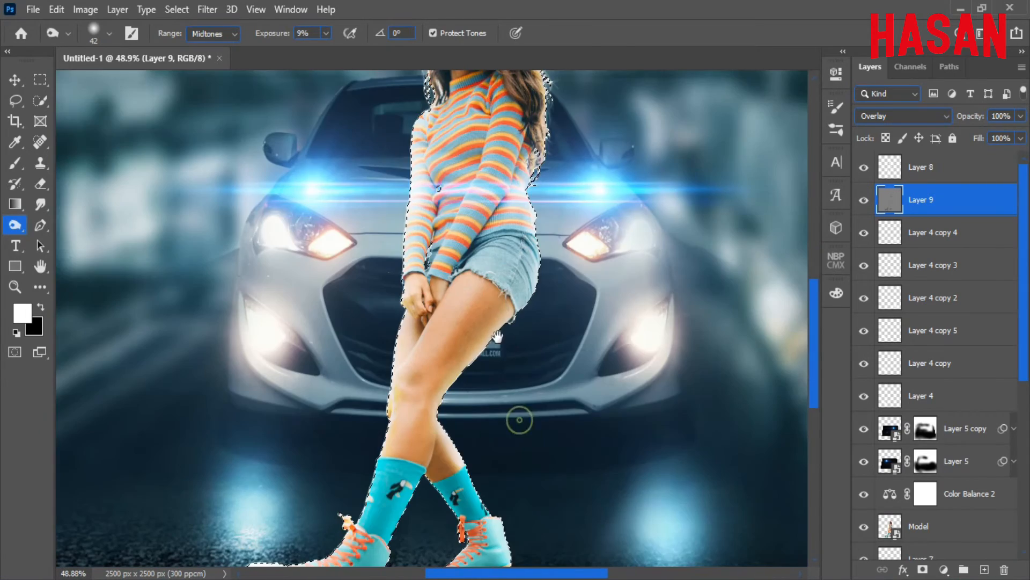
pyautogui.moveTo(442, 429); pyautogui.dragTo(501, 361)
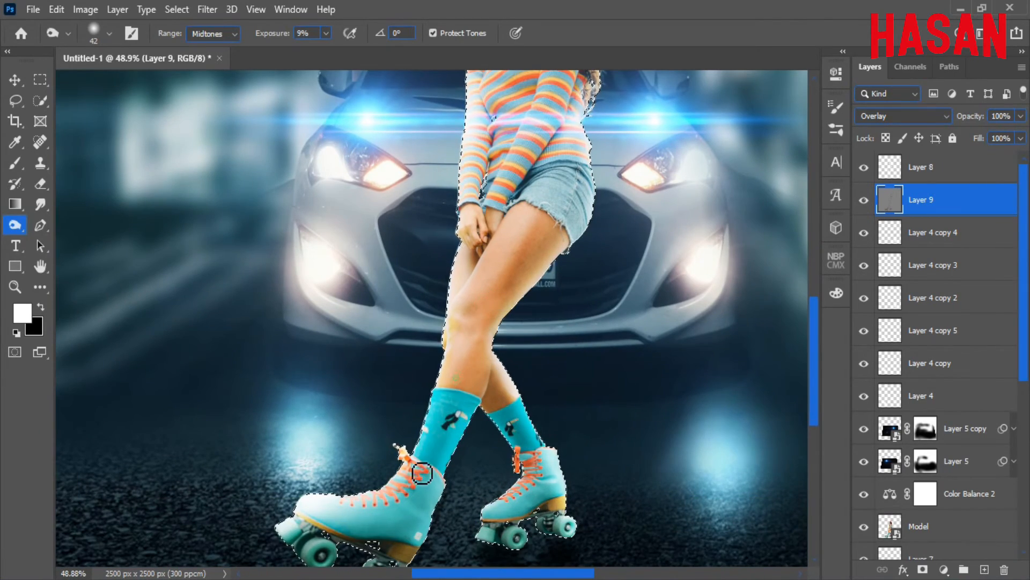
# - Burn additional shadows into the lower legs, socks and sweater with the size 42 brush at 9% exposure
pyautogui.moveTo(515, 427); pyautogui.dragTo(494, 425)
pyautogui.moveTo(529, 221); pyautogui.dragTo(448, 446)
pyautogui.moveTo(450, 447); pyautogui.dragTo(518, 448)
pyautogui.moveTo(402, 434); pyautogui.dragTo(467, 445)
pyautogui.moveTo(456, 483); pyautogui.dragTo(502, 414)
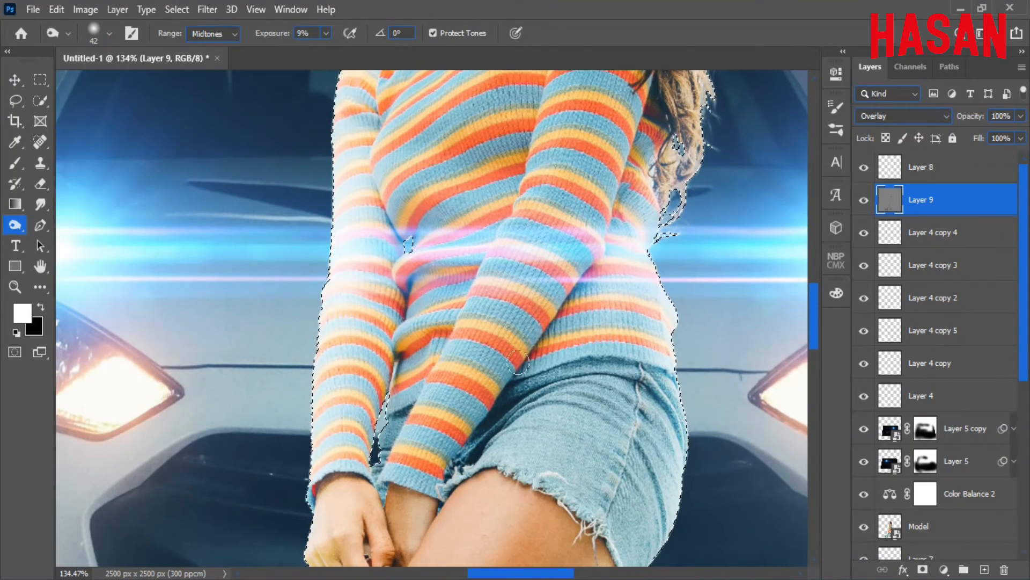
pyautogui.moveTo(441, 179); pyautogui.dragTo(432, 431)
pyautogui.moveTo(495, 305); pyautogui.dragTo(489, 431)
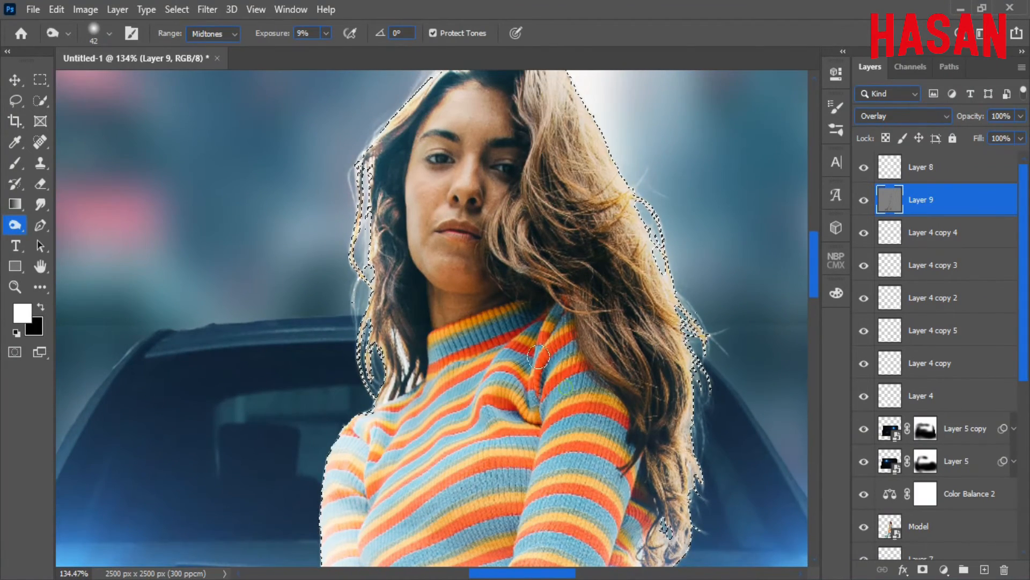
# - Clear the model selection and compare the whole image with and without the Layer 9 shading
pyautogui.hotkey('ctrl', '0')
pyautogui.click(177, 10)
pyautogui.click(185, 40)
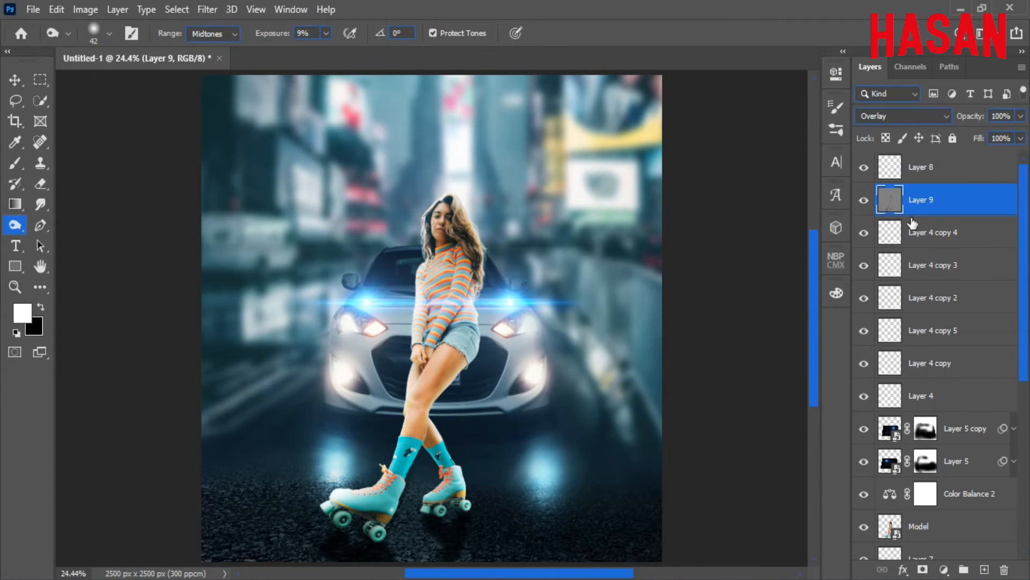
pyautogui.click(865, 201)
pyautogui.click(865, 201)
# - Add a new layer above Layer 8 and darken the road's foreground with a soft black brush, size 547 at 4% flow
pyautogui.click(969, 160)
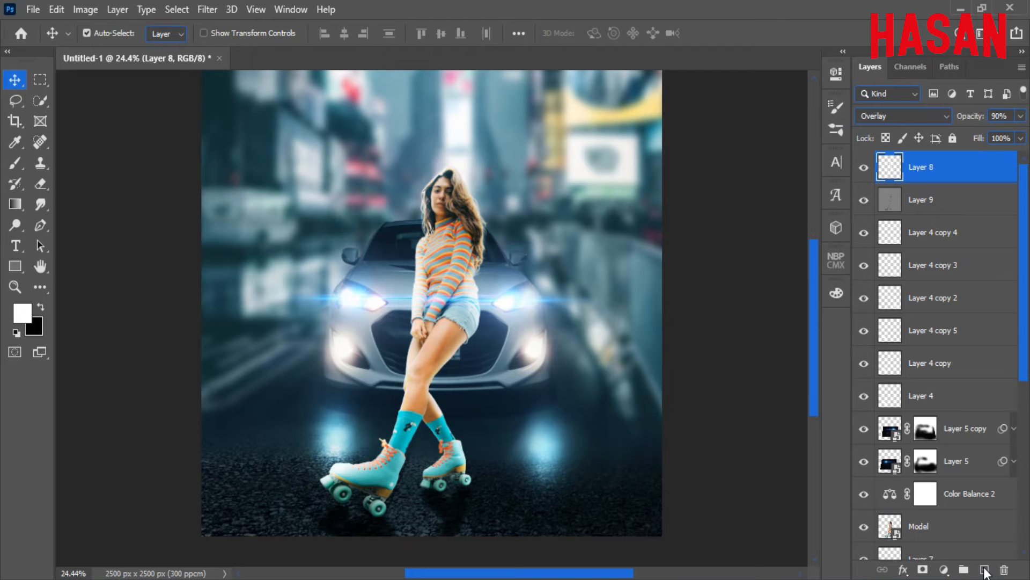
pyautogui.click(985, 569)
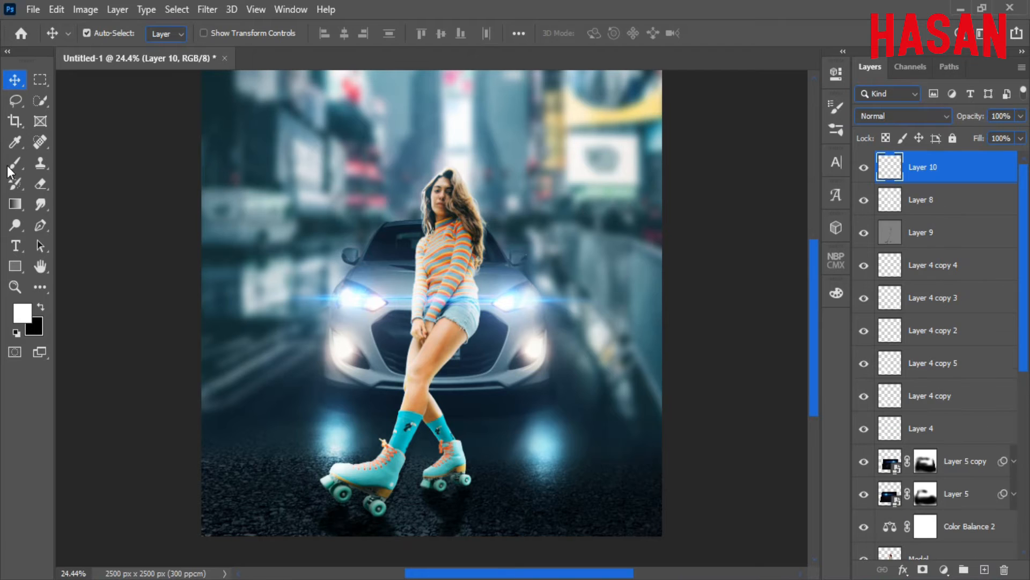
pyautogui.press('b')
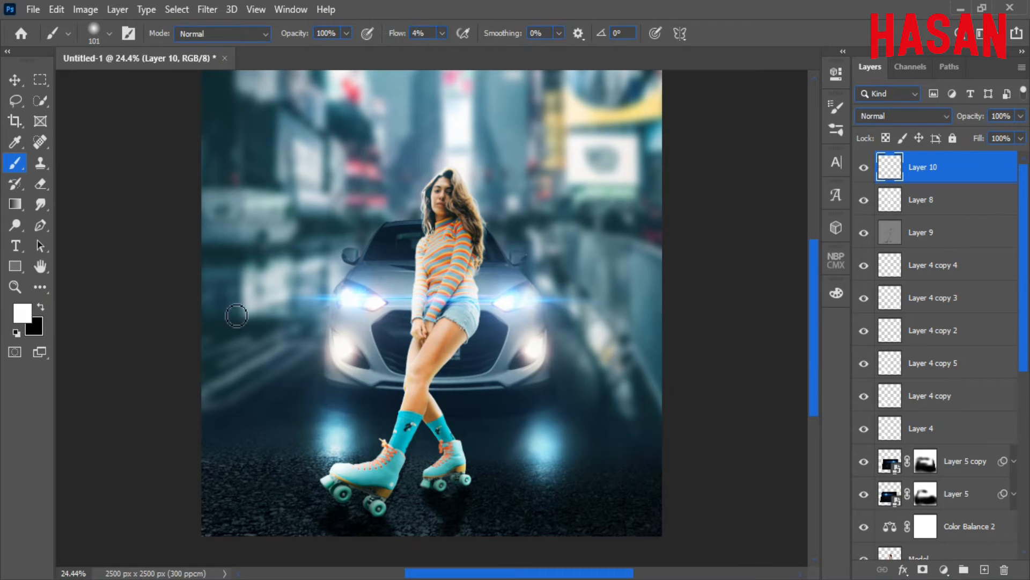
pyautogui.scroll(3, 437, 405)
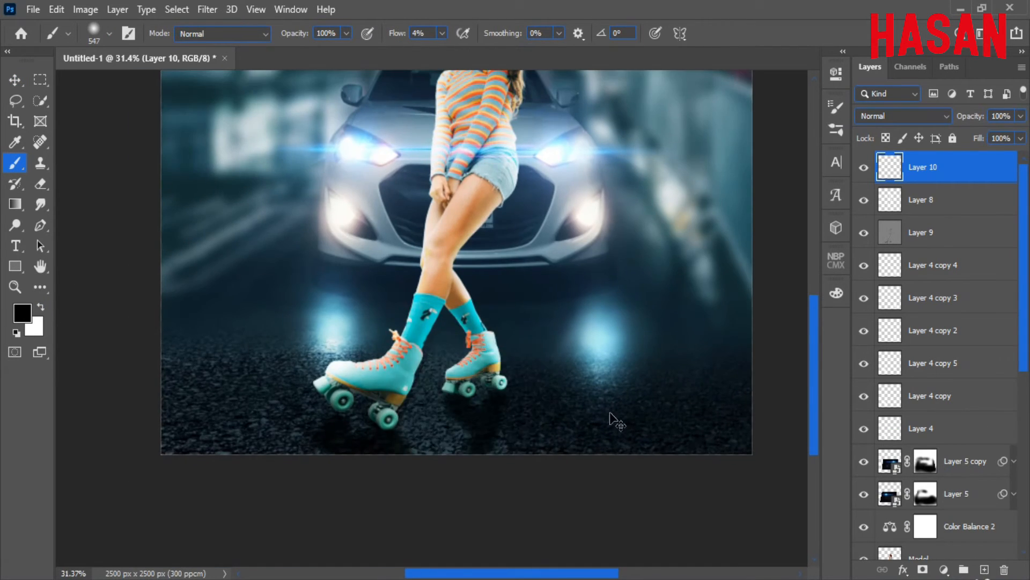
pyautogui.scroll(-3, 612, 419)
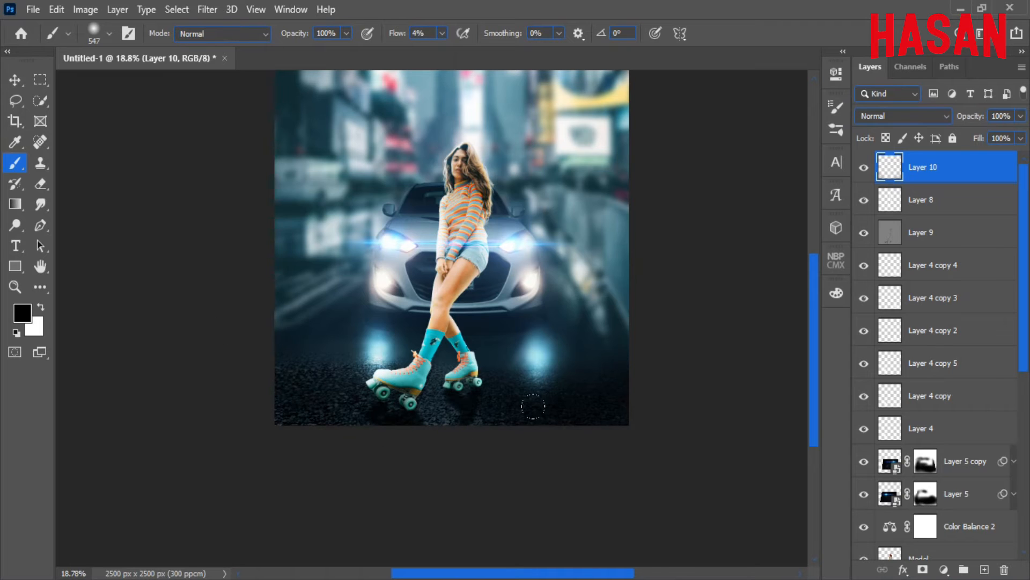
pyautogui.scroll(-1, 510, 333)
pyautogui.press('v')
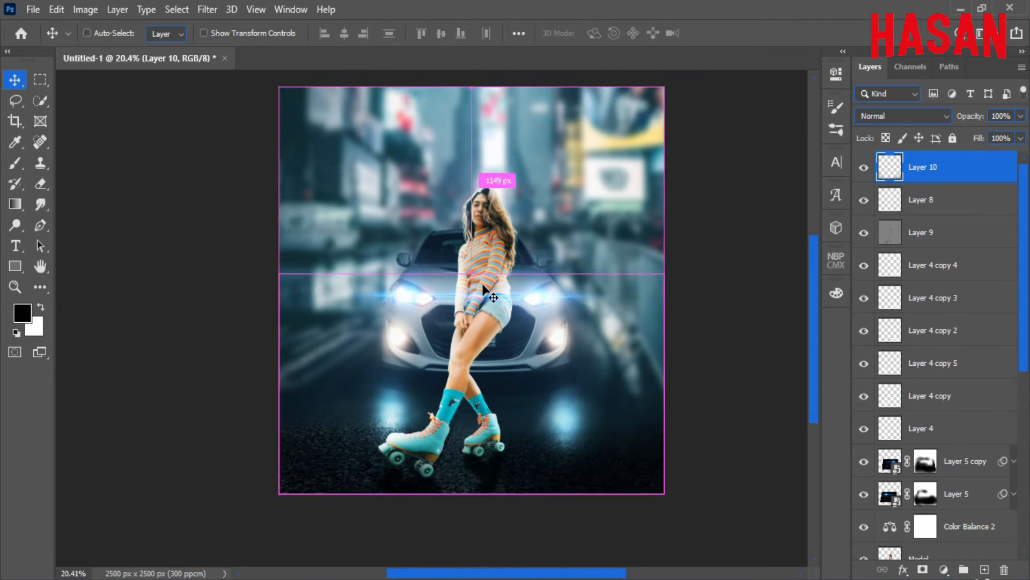
# - Compare the full image with and without the new Layer 10 shading
pyautogui.hotkey('ctrl', '0')
pyautogui.click(863, 168)
pyautogui.click(864, 167)
pyautogui.moveTo(561, 337); pyautogui.dragTo(537, 321)
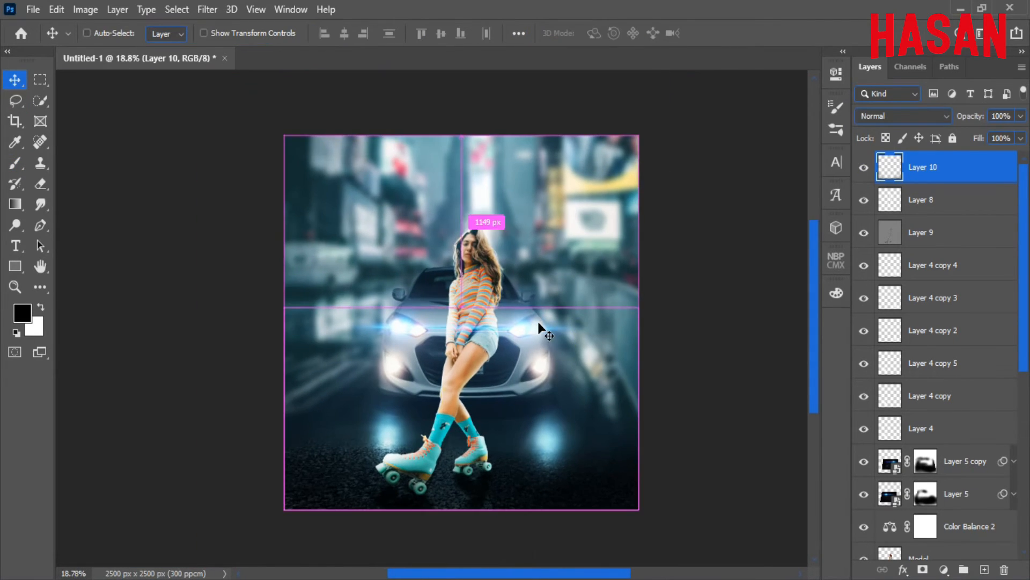
pyautogui.hotkey('ctrl', '0')
# - Add a Color Balance adjustment above Layer 10, shifting the midtones toward cyan and fine-tuning the shadows
pyautogui.click(943, 569)
pyautogui.click(948, 426)
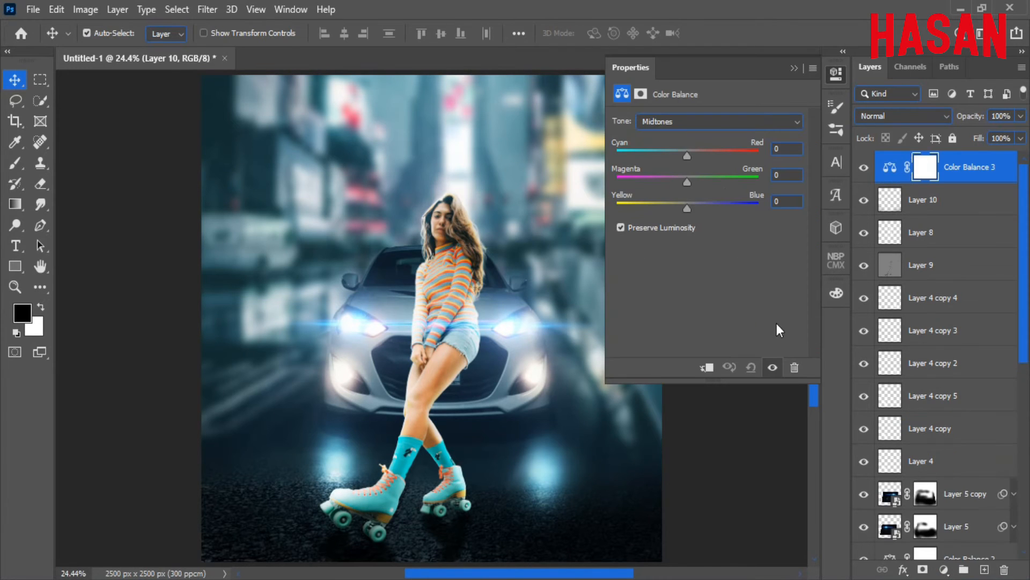
pyautogui.moveTo(687, 157); pyautogui.dragTo(676, 157)
pyautogui.moveTo(687, 208)
pyautogui.mouseDown()
pyautogui.moveTo(677, 210)
pyautogui.moveTo(688, 214)
pyautogui.mouseUp()
pyautogui.click(742, 123)
pyautogui.click(736, 139)
pyautogui.moveTo(687, 156); pyautogui.dragTo(693, 160)
pyautogui.click(692, 121)
pyautogui.click(691, 160)
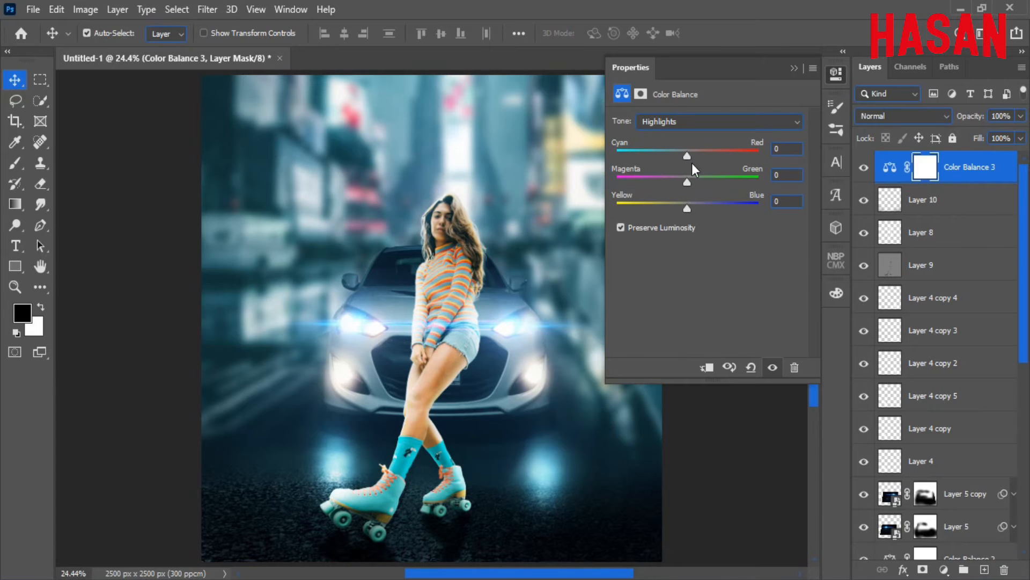
pyautogui.click(794, 68)
# - Add a Selective Color adjustment above Color Balance 3 and adjust the Cyans, slightly reducing their black
pyautogui.click(943, 569)
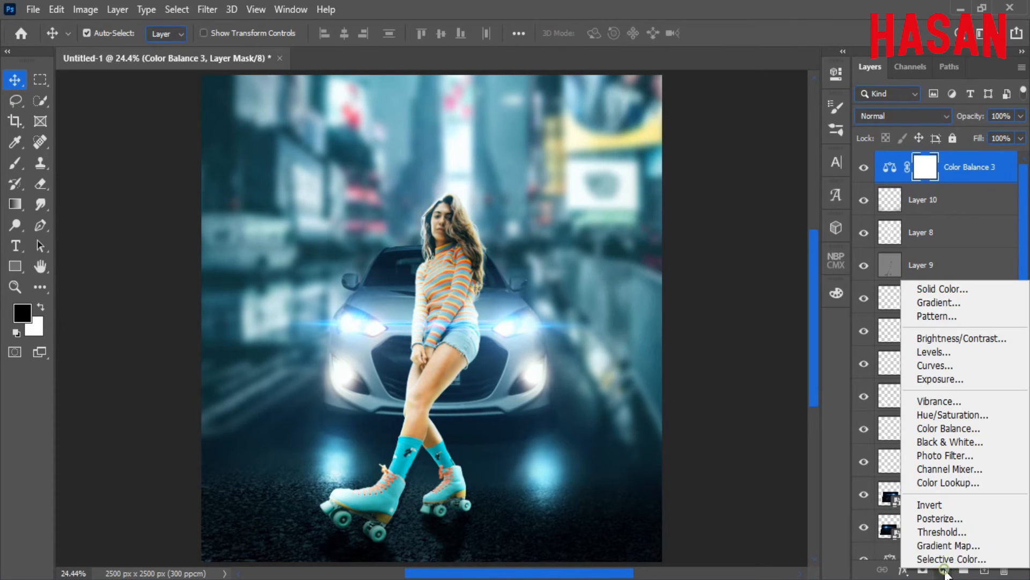
pyautogui.click(966, 559)
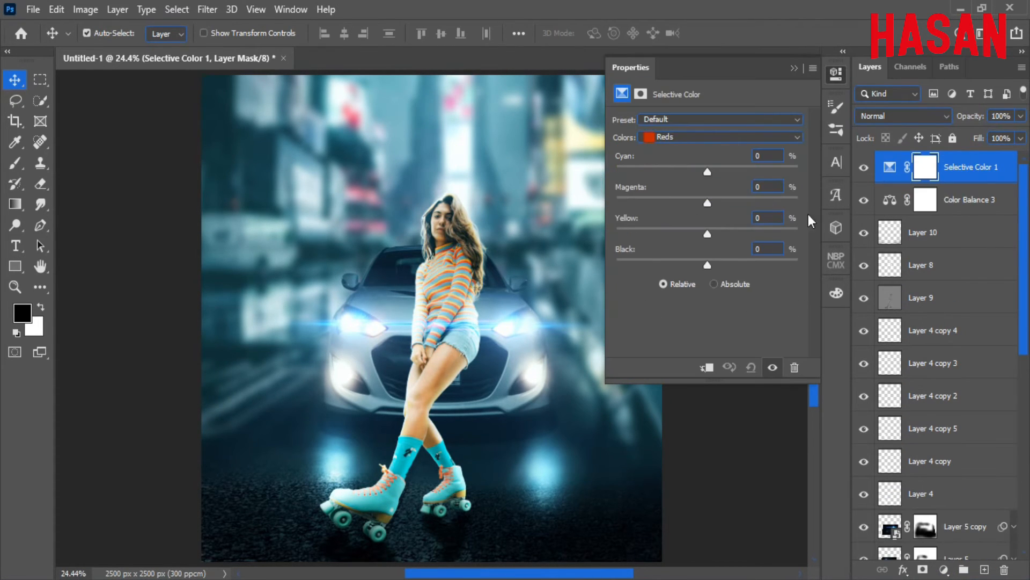
pyautogui.click(768, 136)
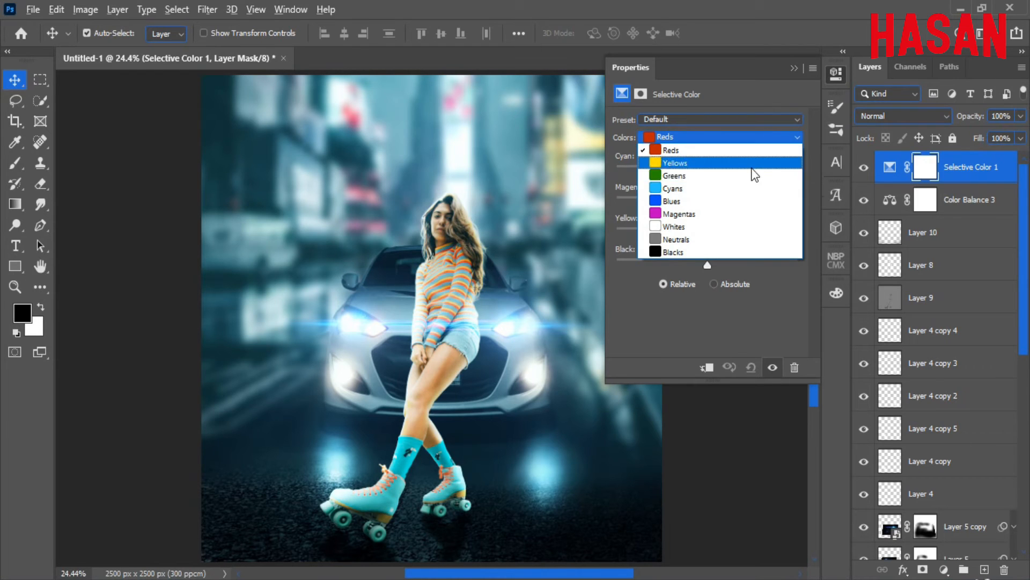
pyautogui.click(736, 178)
pyautogui.moveTo(708, 171); pyautogui.dragTo(703, 271)
# - Set the Selective Color Blues to Cyan +13, Magenta -11, Yellow -6 and Black +6
pyautogui.click(747, 138)
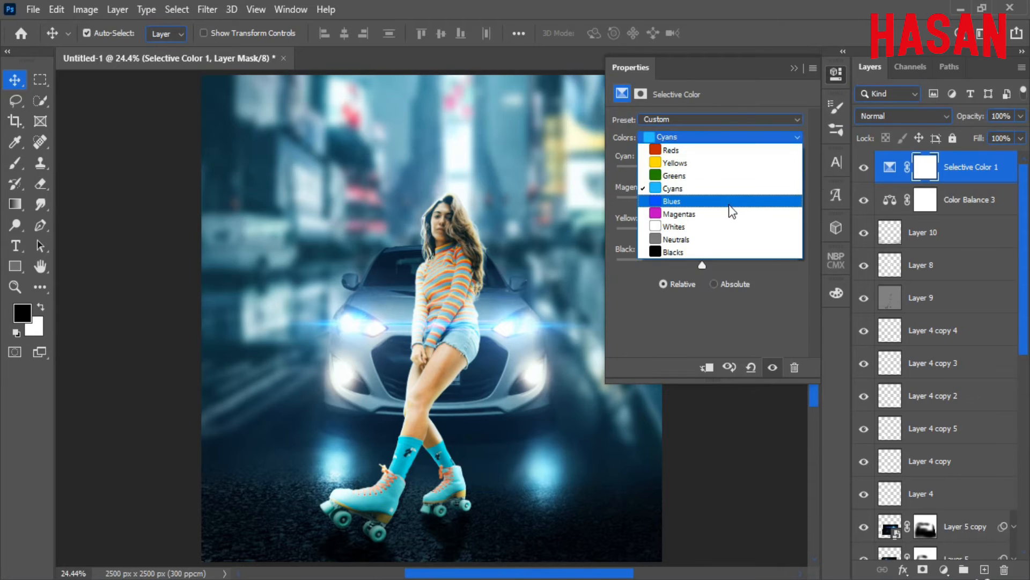
pyautogui.click(729, 204)
pyautogui.moveTo(708, 172)
pyautogui.mouseDown()
pyautogui.moveTo(723, 173)
pyautogui.moveTo(699, 173)
pyautogui.mouseUp()
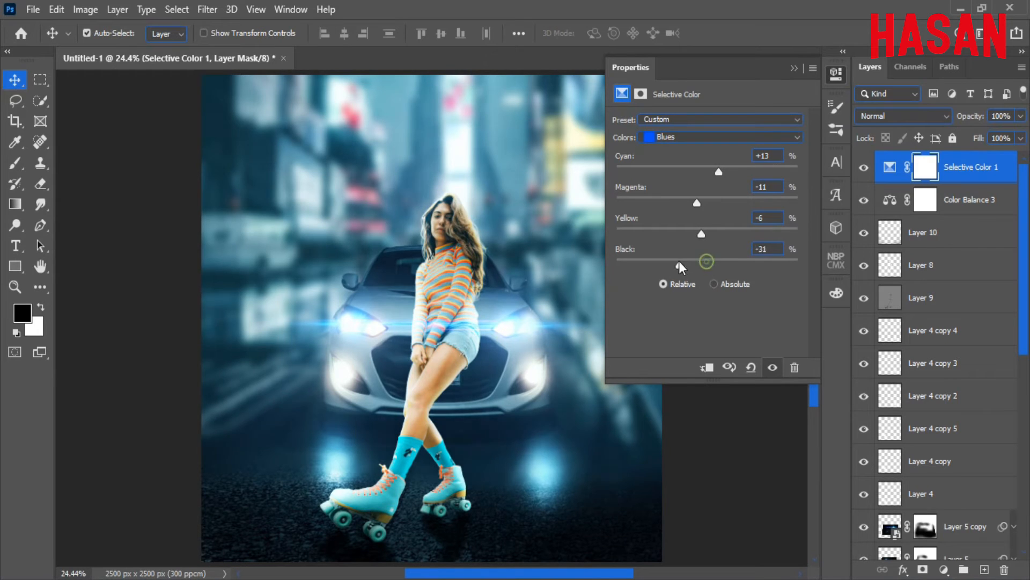
pyautogui.moveTo(679, 262); pyautogui.dragTo(713, 260)
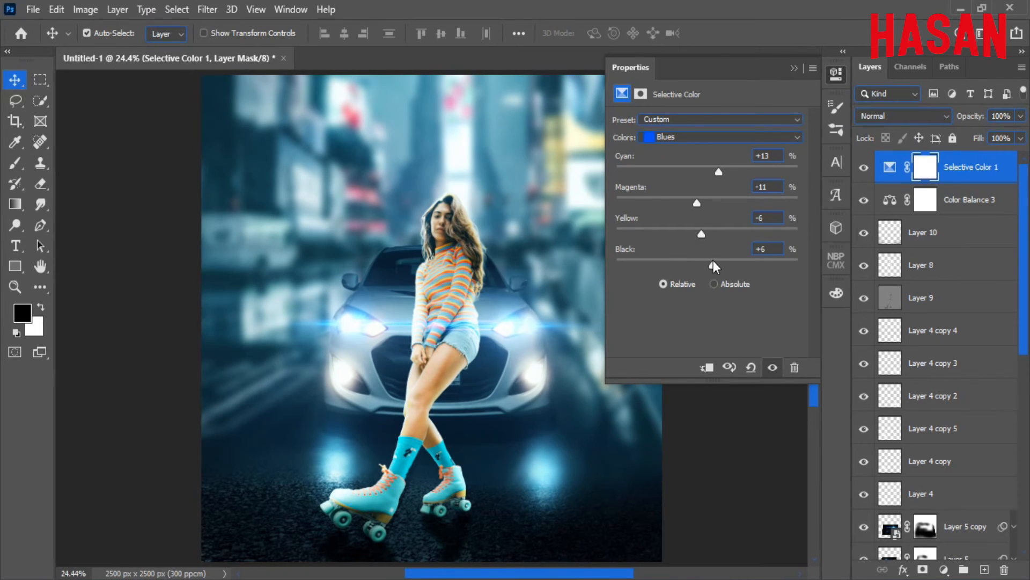
# - Set the Selective Color Whites to Cyan +40, Magenta -15, Yellow -14 and Black -10
pyautogui.click(790, 139)
pyautogui.click(711, 231)
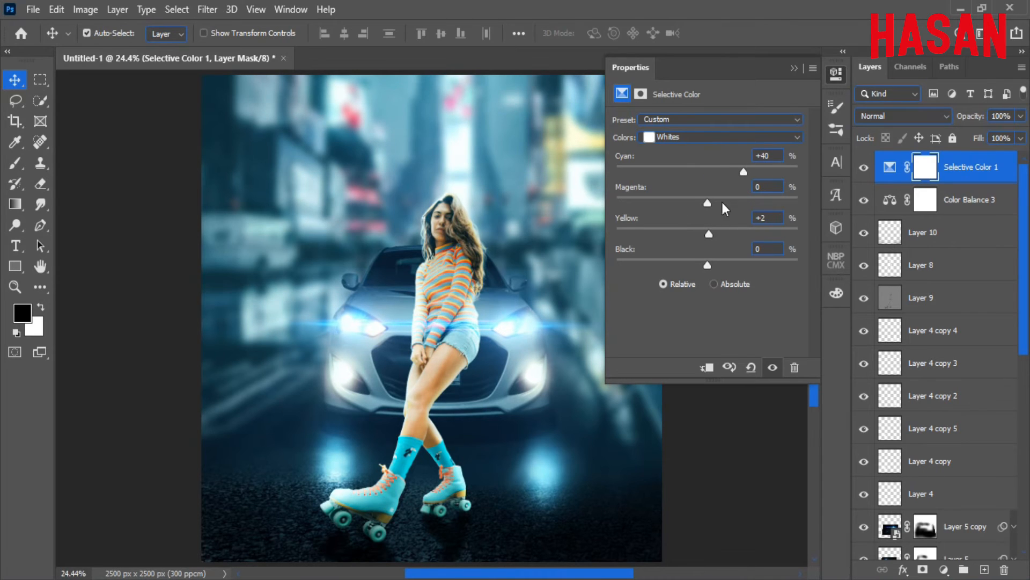
pyautogui.moveTo(709, 198)
pyautogui.mouseDown()
pyautogui.moveTo(718, 197)
pyautogui.moveTo(697, 197)
pyautogui.mouseUp()
pyautogui.moveTo(710, 234); pyautogui.dragTo(699, 256)
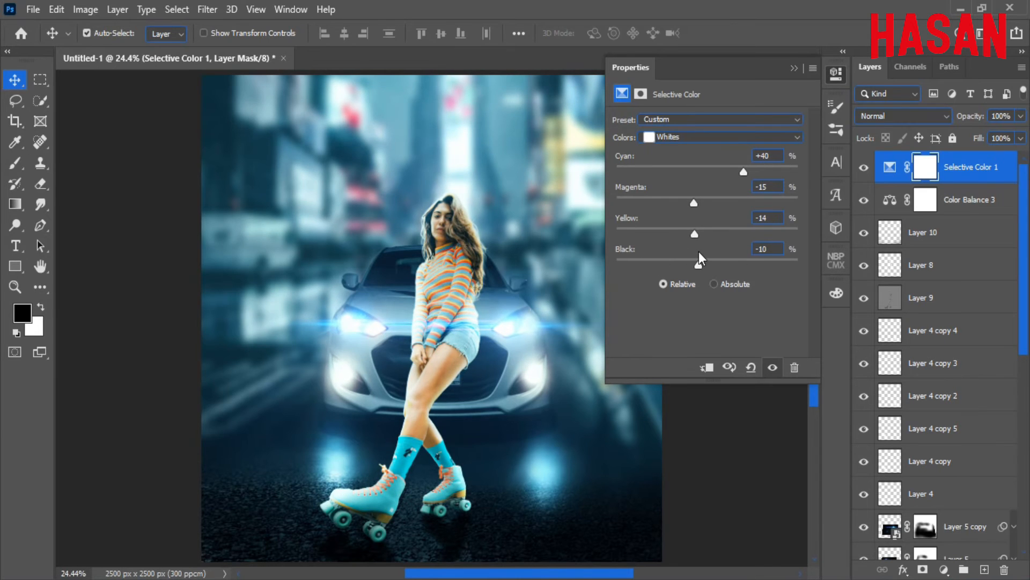
# - Adjust the Selective Color Neutrals to Cyan +7 and Magenta -1
pyautogui.click(786, 136)
pyautogui.click(745, 252)
pyautogui.moveTo(707, 172); pyautogui.dragTo(707, 202)
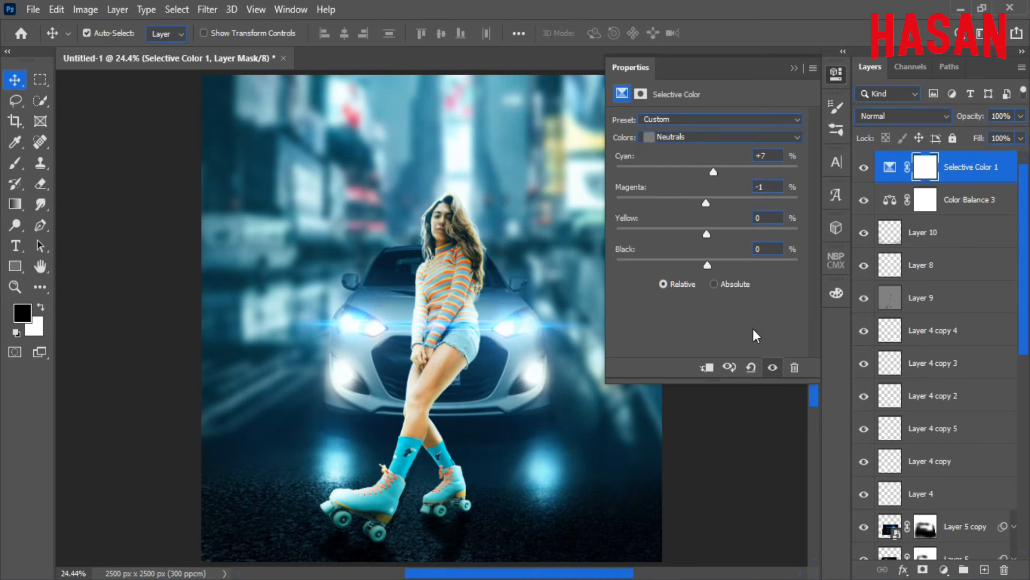
pyautogui.moveTo(708, 265); pyautogui.dragTo(708, 267)
pyautogui.click(793, 68)
# - Add a Photo Filter adjustment with a cool-toned filter and reduce its layer opacity to 20%
pyautogui.click(944, 570)
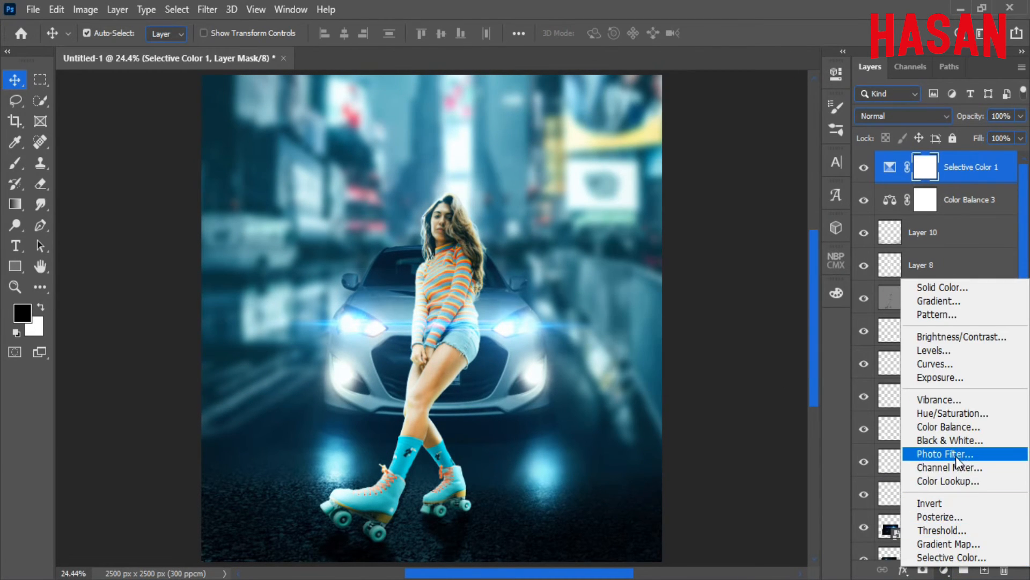
pyautogui.click(944, 454)
pyautogui.click(751, 119)
pyautogui.click(676, 261)
pyautogui.click(836, 129)
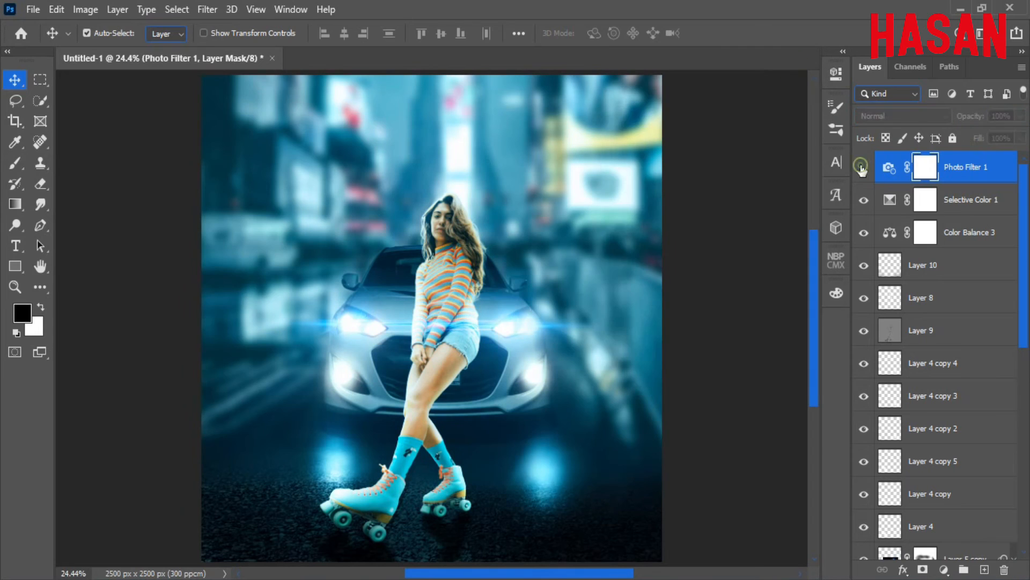
pyautogui.moveTo(967, 120); pyautogui.dragTo(919, 123)
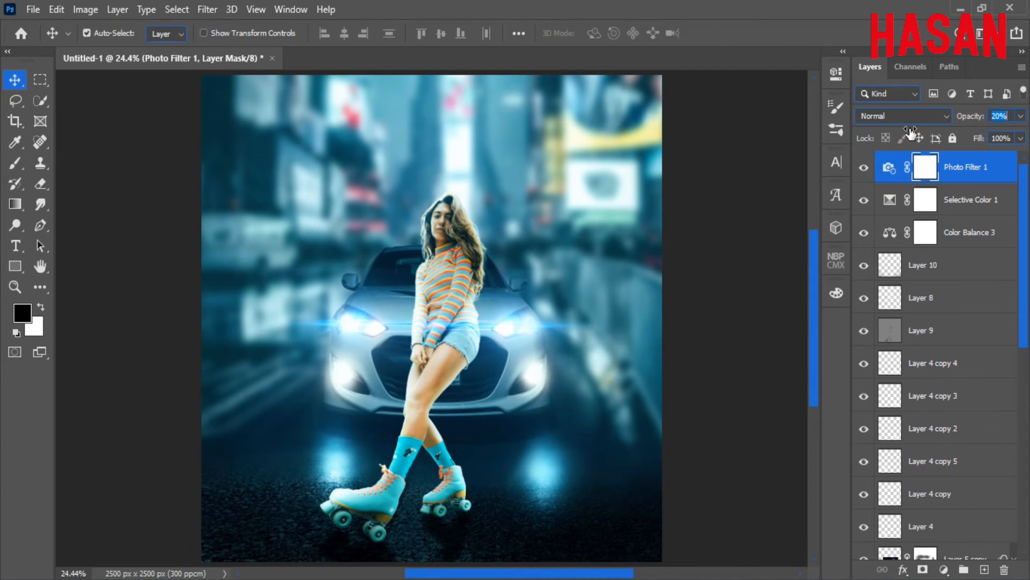
# - Create a new top layer, stamp all visible layers into it, and convert it to a smart object
pyautogui.click(944, 570)
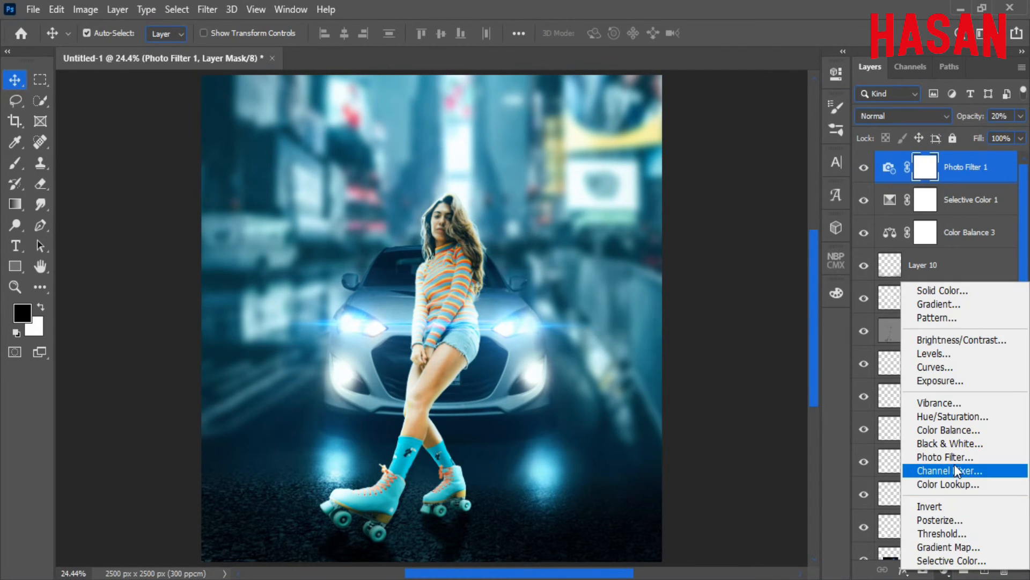
pyautogui.click(778, 4)
pyautogui.click(984, 570)
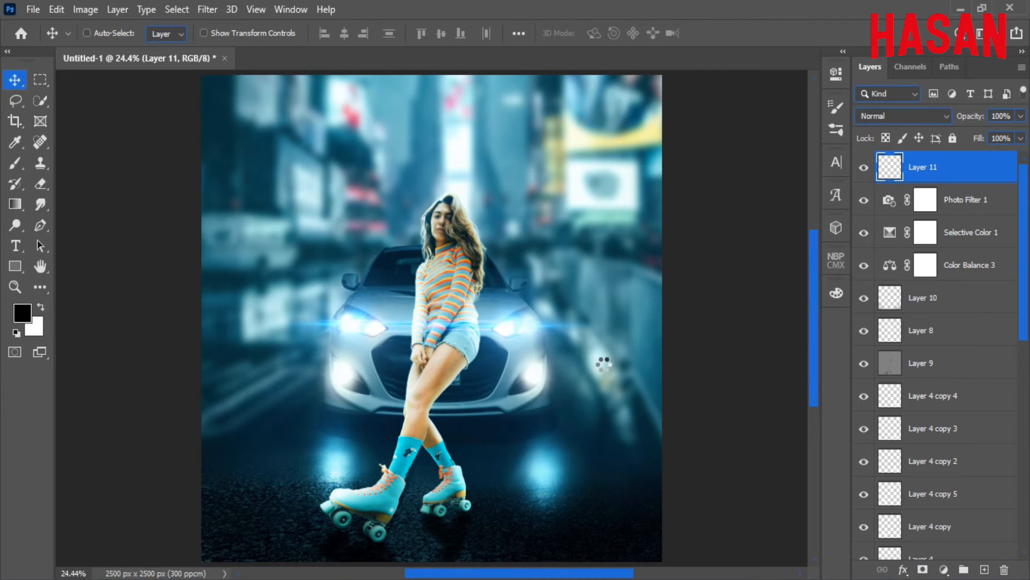
pyautogui.hotkey('ctrl', 'shift', 'alt', 'e')
pyautogui.rightClick(972, 165)
pyautogui.click(858, 220)
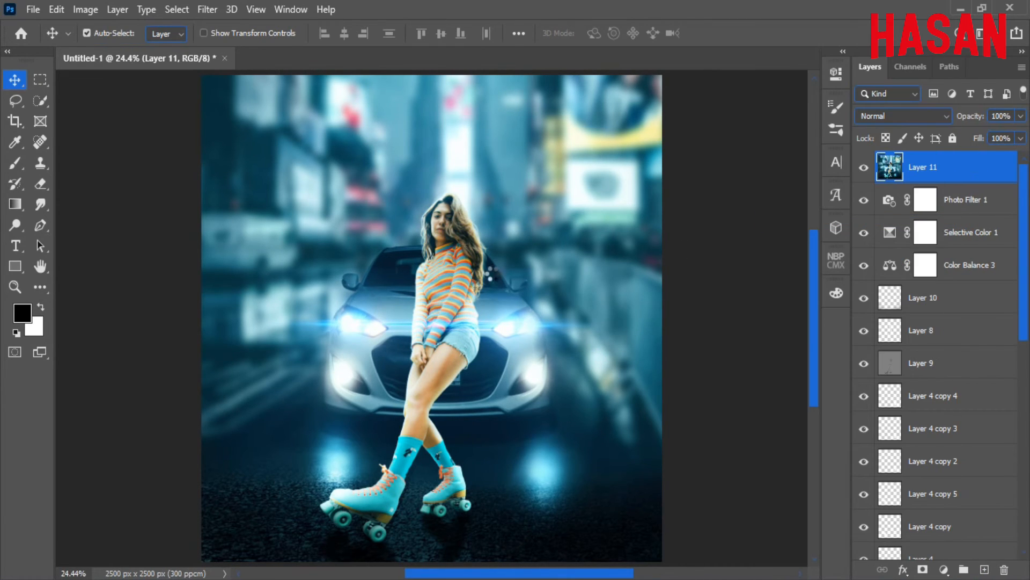
# - Open the Camera Raw Filter on the stamped layer and set Temperature to +3 and Tint to -1
pyautogui.click(208, 10)
pyautogui.click(266, 105)
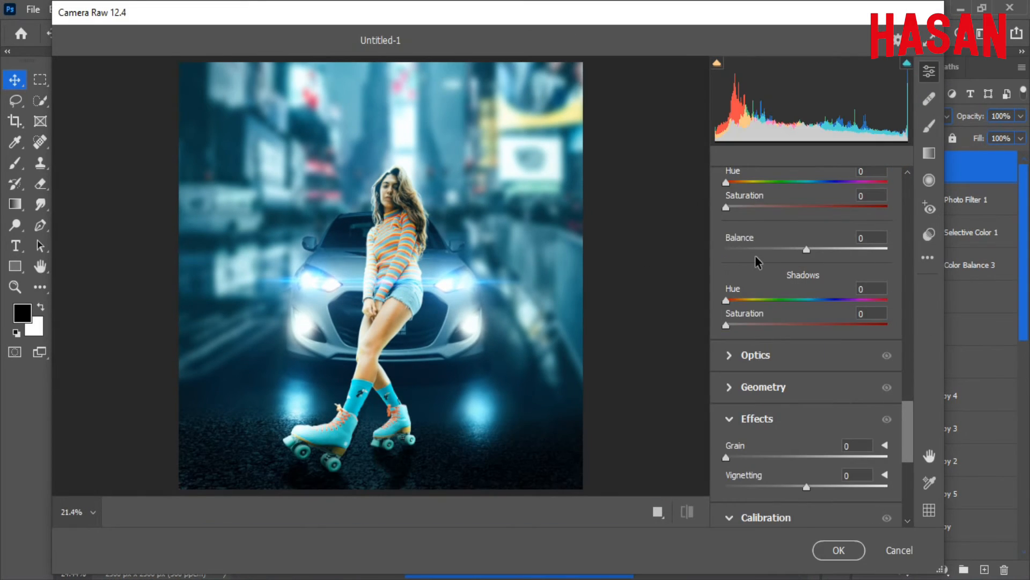
pyautogui.scroll(10, 762, 263)
pyautogui.moveTo(914, 420); pyautogui.dragTo(916, 192)
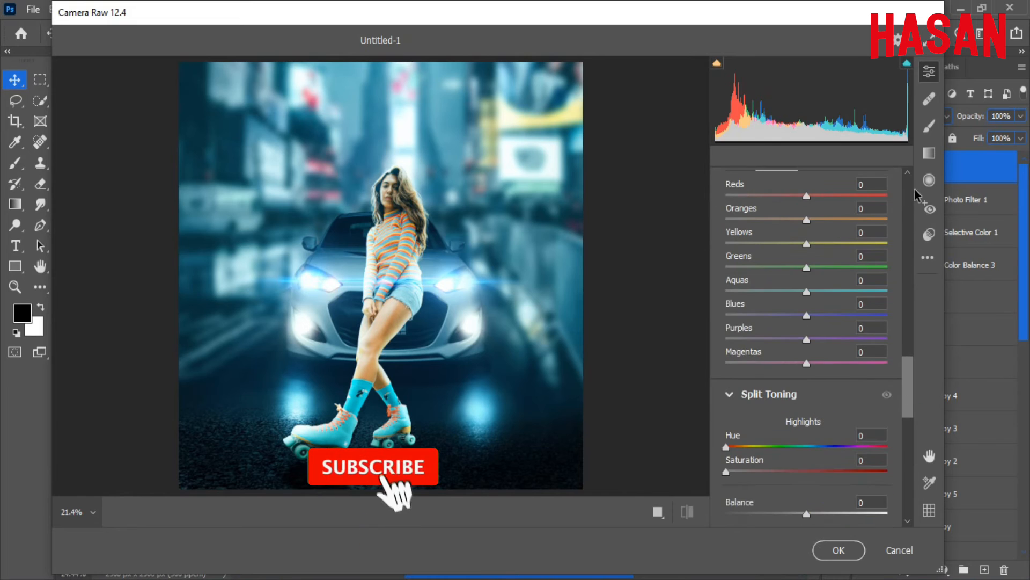
pyautogui.moveTo(907, 362); pyautogui.dragTo(906, 190)
pyautogui.moveTo(806, 279); pyautogui.dragTo(806, 309)
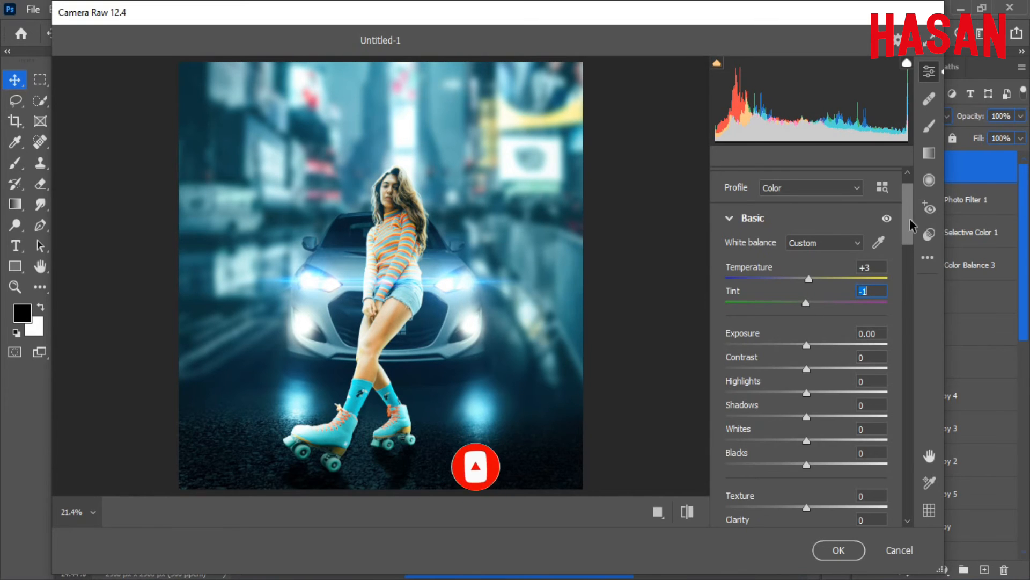
# - Set the Basic tones to Highlights -10, Shadows -6, Whites +12 and Blacks -20
pyautogui.scroll(-4, 907, 213)
pyautogui.moveTo(806, 224); pyautogui.dragTo(814, 316)
pyautogui.scroll(-4, 822, 337)
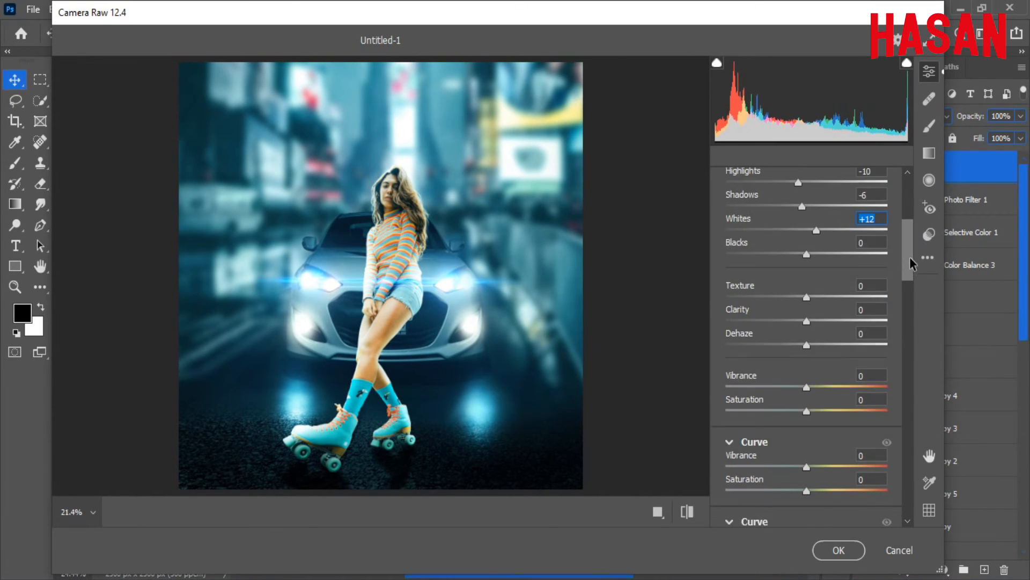
pyautogui.moveTo(806, 226)
pyautogui.mouseDown()
pyautogui.moveTo(783, 229)
pyautogui.moveTo(793, 234)
pyautogui.mouseUp()
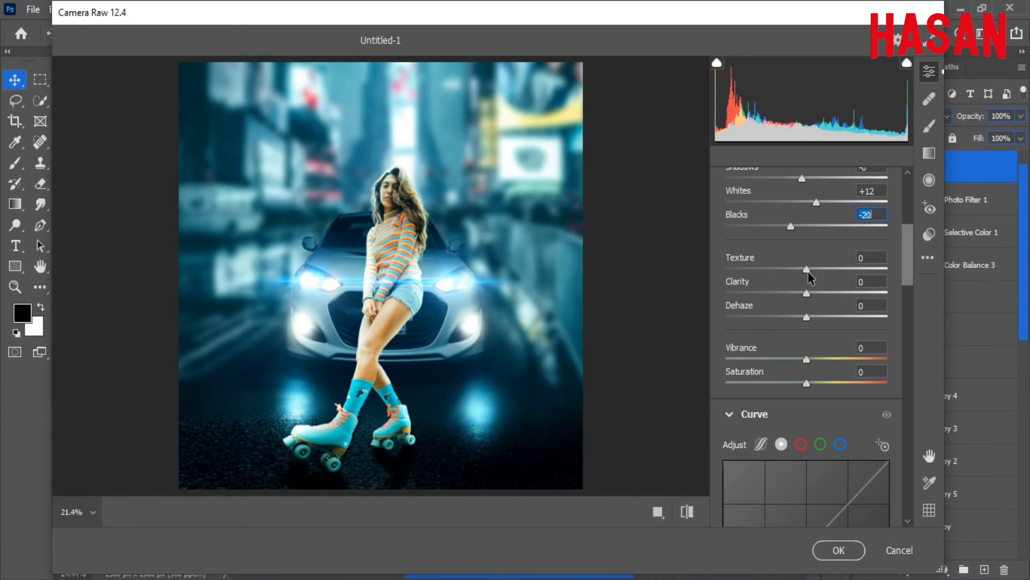
# - Set Texture to -7, Clarity to -3 and Dehaze to +2, and raise the Vibrance slightly
pyautogui.moveTo(808, 271); pyautogui.dragTo(809, 316)
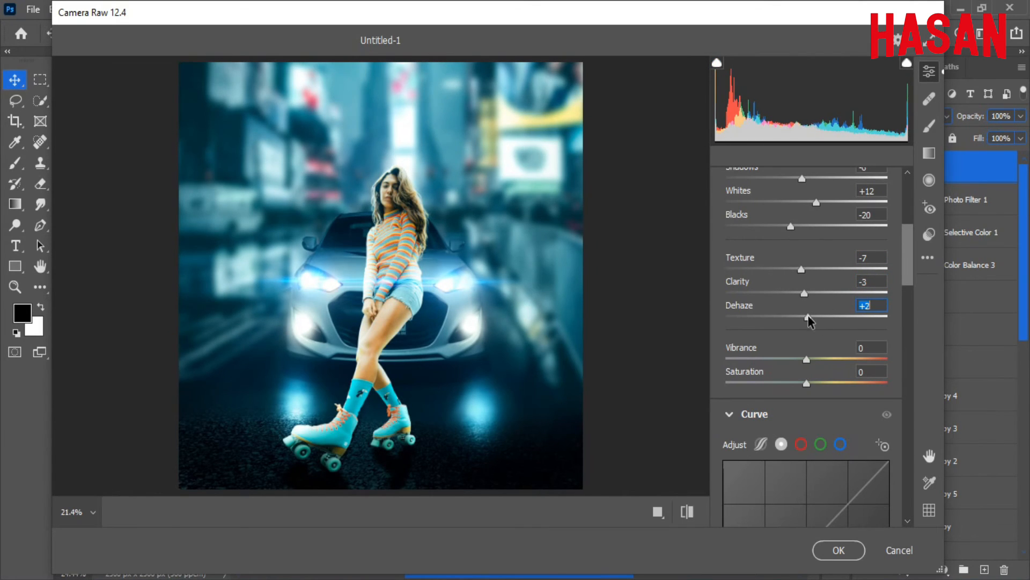
pyautogui.moveTo(907, 285); pyautogui.dragTo(907, 300)
pyautogui.moveTo(807, 257)
pyautogui.mouseDown()
pyautogui.moveTo(851, 264)
pyautogui.moveTo(809, 264)
pyautogui.mouseUp()
# - Set the parametric curve to Highlights +2, Lights +1, Darks -1 and Shadows -9
pyautogui.moveTo(905, 271); pyautogui.dragTo(906, 295)
pyautogui.click(763, 183)
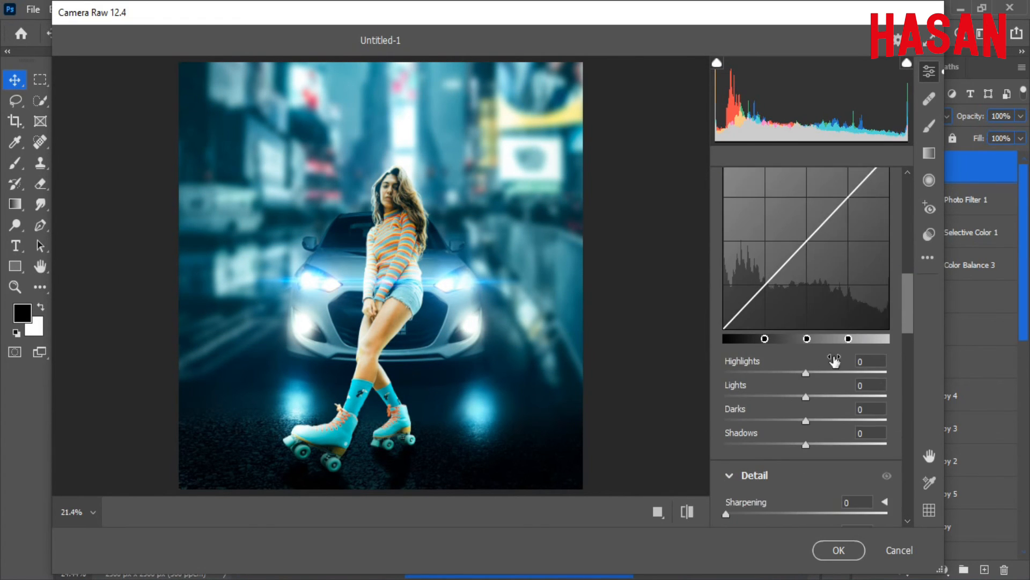
pyautogui.moveTo(805, 371); pyautogui.dragTo(800, 443)
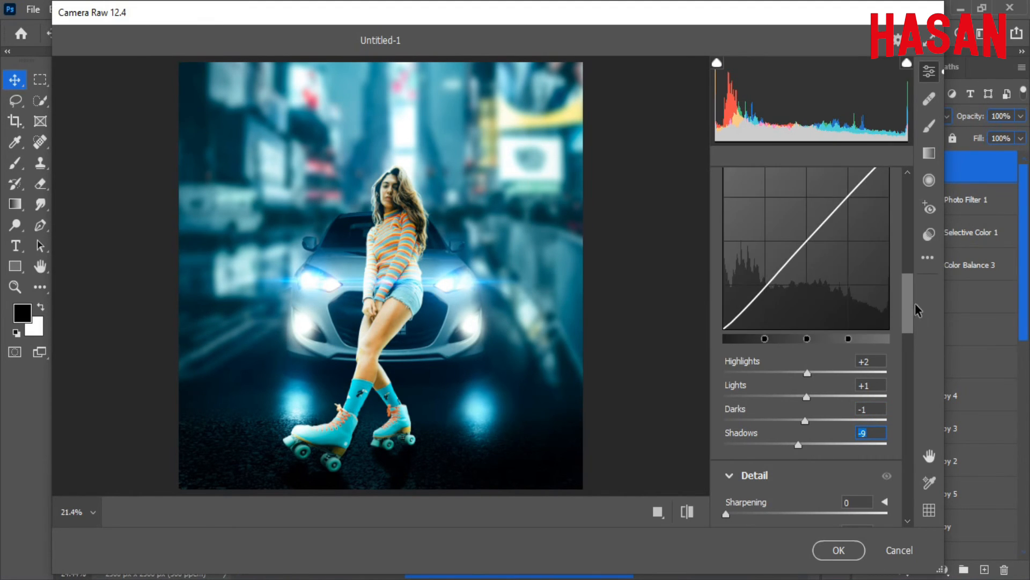
# - Shape the blue channel curve: lower its white end, raise its black end to Output 12, and add a midpoint at Input 124, Output 126
pyautogui.scroll(3, 907, 276)
pyautogui.click(840, 282)
pyautogui.scroll(-3, 859, 300)
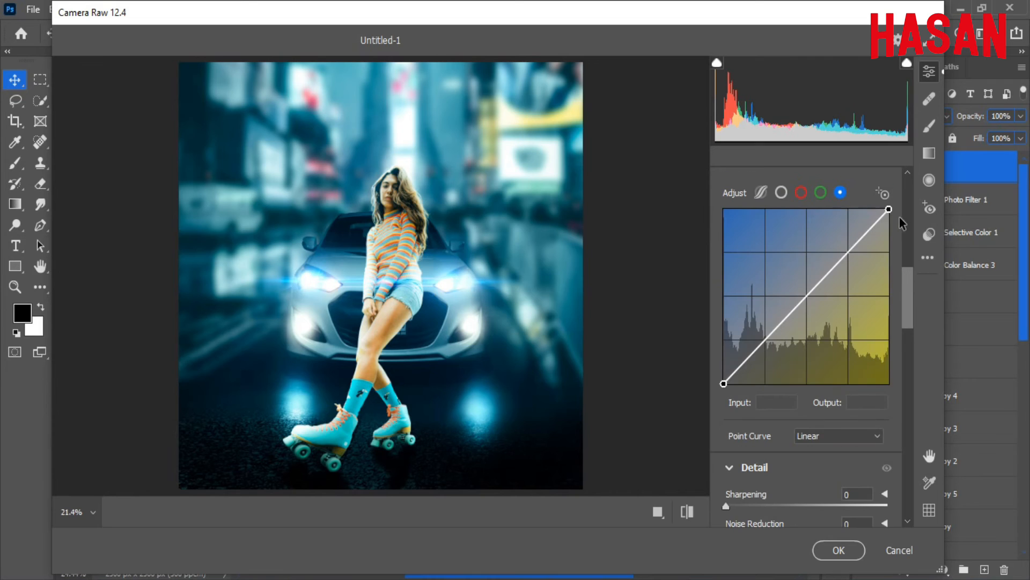
pyautogui.moveTo(889, 209); pyautogui.dragTo(889, 220)
pyautogui.moveTo(723, 383)
pyautogui.mouseDown()
pyautogui.moveTo(723, 371)
pyautogui.moveTo(706, 375)
pyautogui.mouseUp()
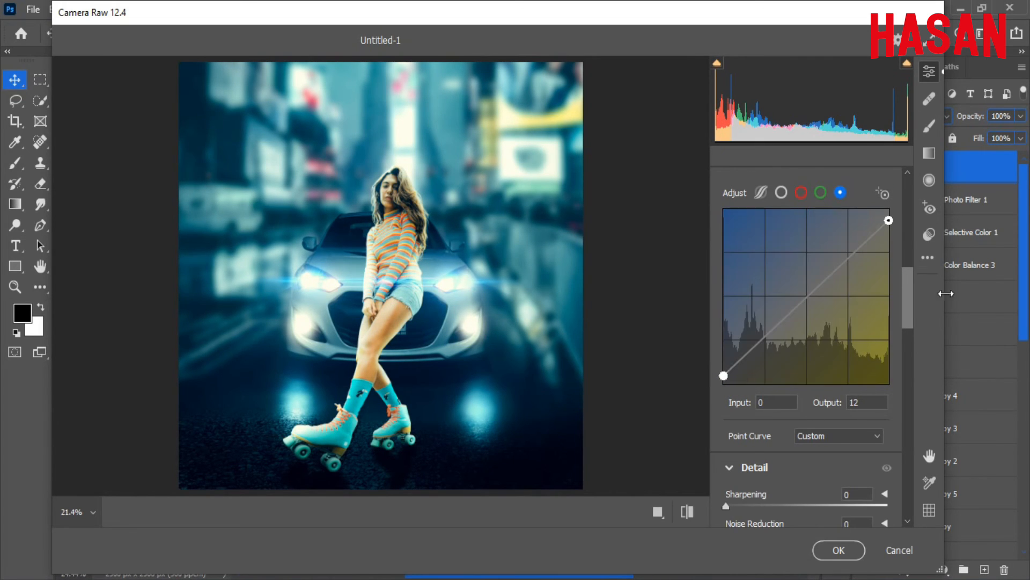
pyautogui.click(803, 297)
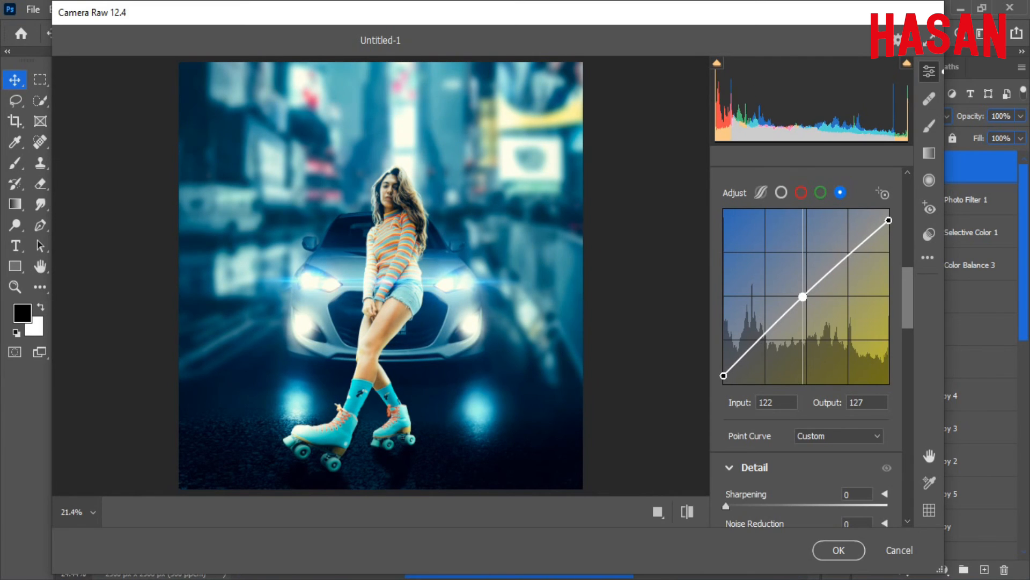
# - Add some Noise Reduction in the Detail settings and set Color Noise Reduction to 25
pyautogui.scroll(-3, 914, 298)
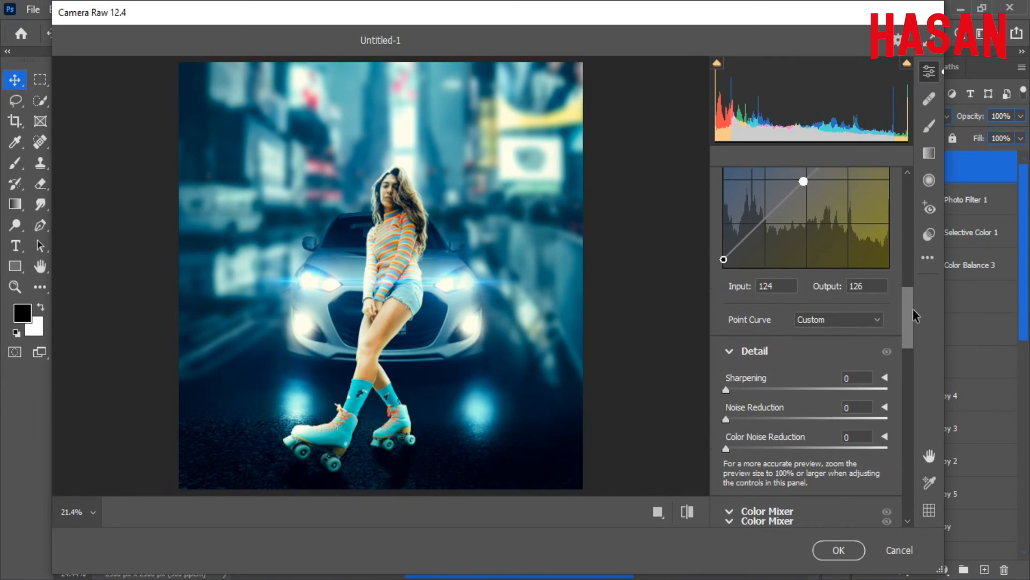
pyautogui.scroll(-2, 914, 315)
pyautogui.click(734, 333)
pyautogui.moveTo(761, 365); pyautogui.dragTo(767, 392)
pyautogui.scroll(-2, 906, 347)
pyautogui.scroll(-7, 907, 363)
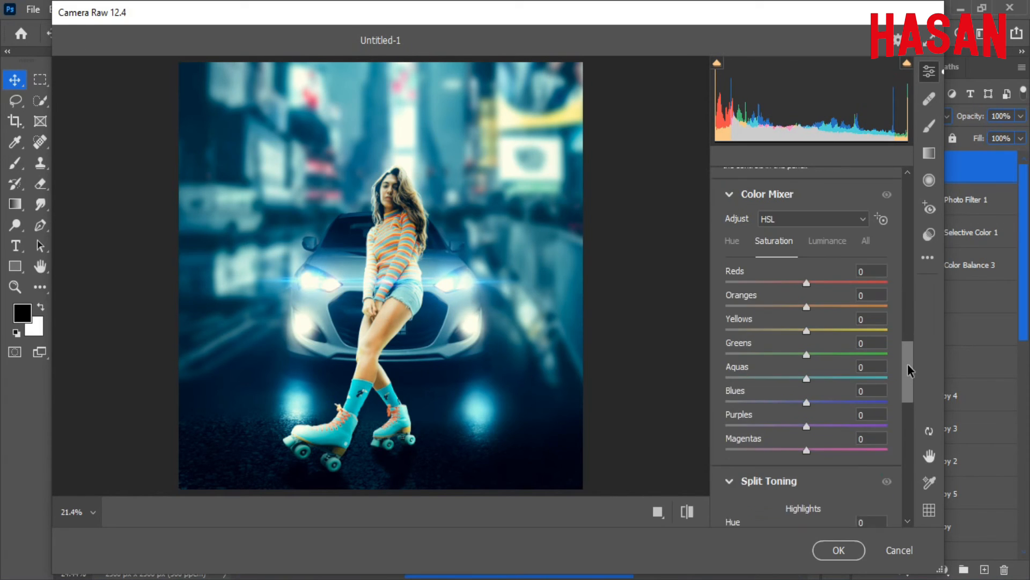
# - Set the Color Mixer hues to Reds +36, Oranges +7, Yellows -30, Aquas -4, Blues +10, Purples +43 and Magentas +71
pyautogui.scroll(1, 909, 362)
pyautogui.click(732, 256)
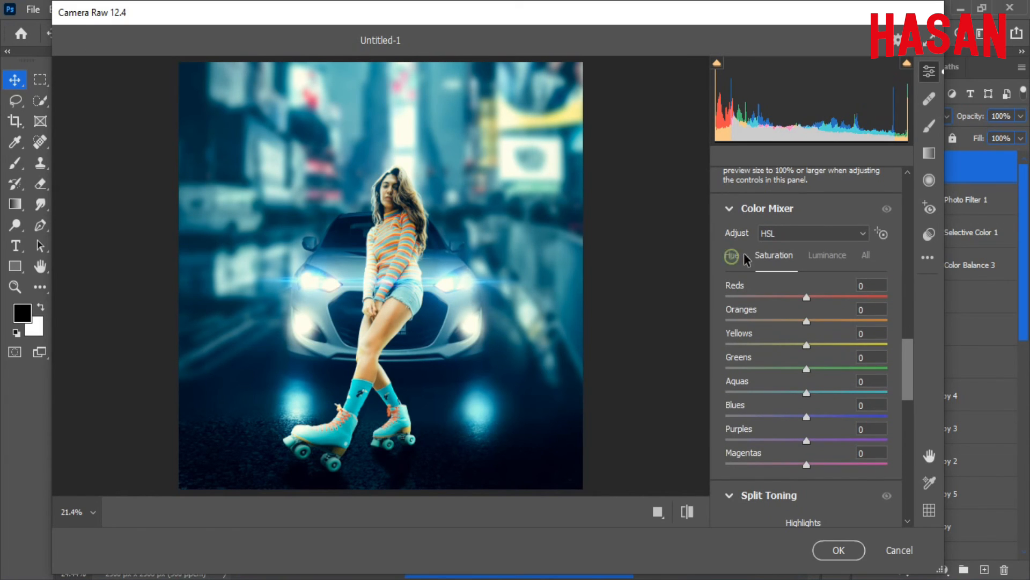
pyautogui.moveTo(807, 393); pyautogui.dragTo(864, 465)
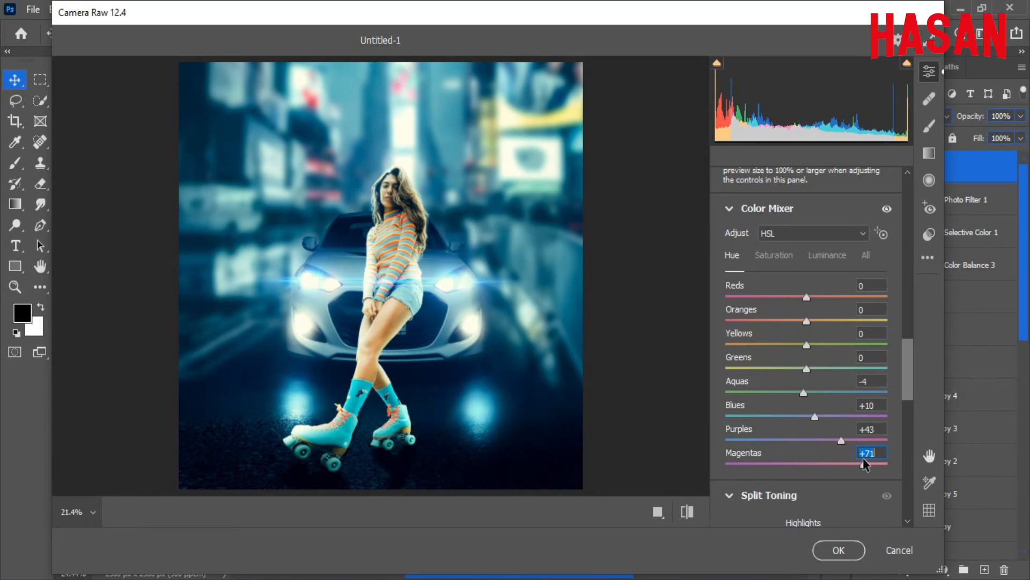
pyautogui.moveTo(807, 321); pyautogui.dragTo(836, 302)
pyautogui.moveTo(806, 345); pyautogui.dragTo(787, 359)
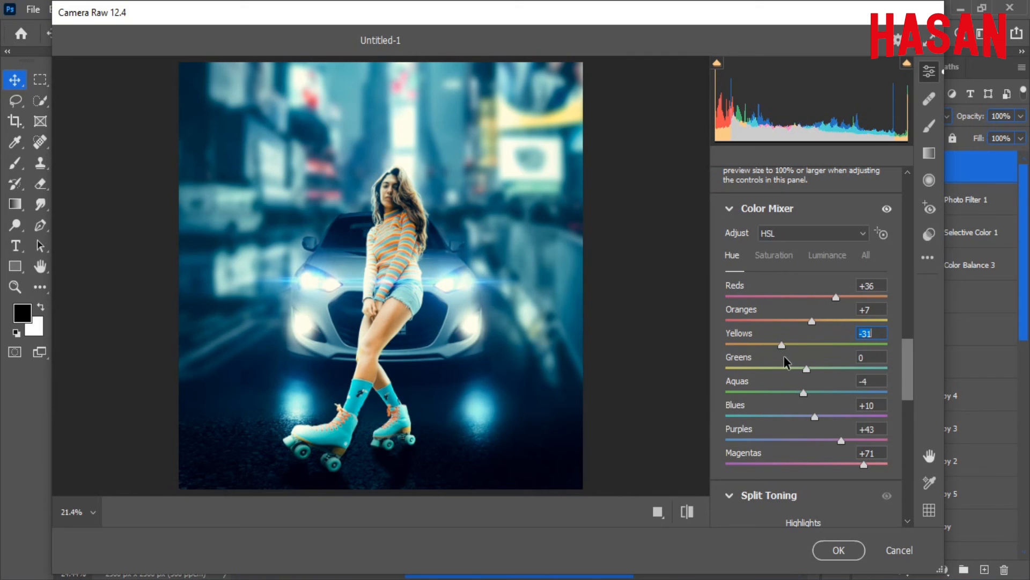
# - Set the Color Mixer saturation to Aquas +14, Blues -9 and Purples +15
pyautogui.moveTo(908, 367); pyautogui.dragTo(908, 359)
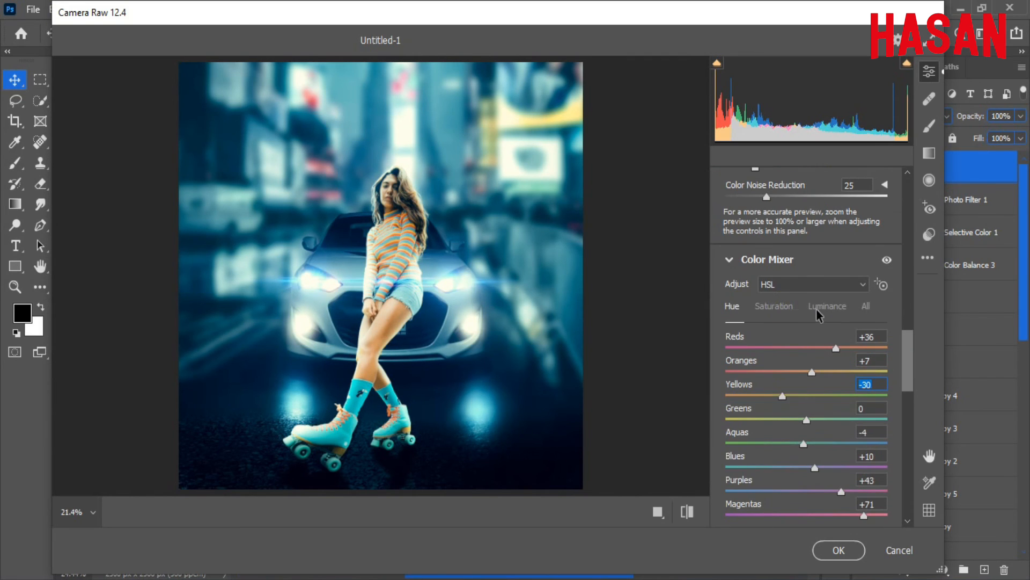
pyautogui.click(773, 306)
pyautogui.moveTo(806, 444); pyautogui.dragTo(818, 488)
pyautogui.scroll(3, 919, 397)
pyautogui.scroll(-4, 909, 384)
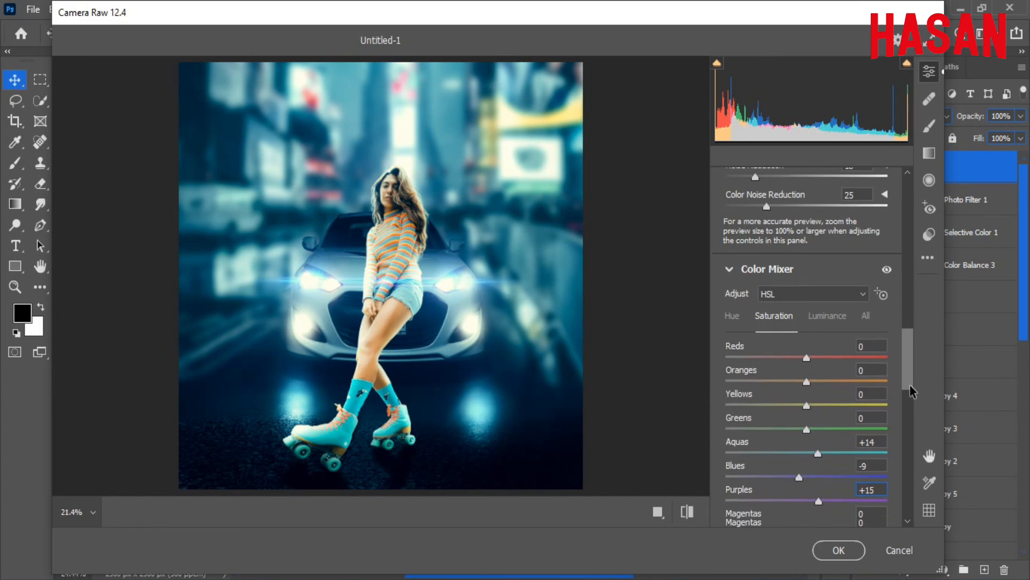
# - Set the Color Mixer luminance of the Reds to about +5 and adjust the Aquas and Blues luminance slightly
pyautogui.click(827, 247)
pyautogui.moveTo(807, 288); pyautogui.dragTo(810, 289)
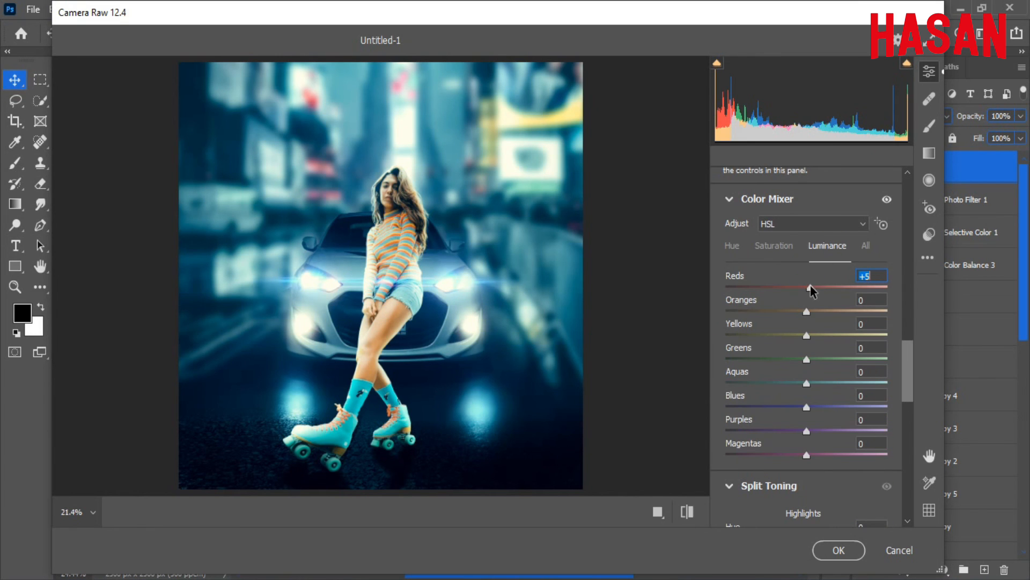
pyautogui.moveTo(806, 383); pyautogui.dragTo(801, 411)
# - Set Split Toning to highlights Hue 193, Saturation 16 and shadows Hue 49, Saturation 8, and lower the Balance slightly
pyautogui.moveTo(906, 346); pyautogui.dragTo(905, 396)
pyautogui.moveTo(798, 413); pyautogui.dragTo(825, 412)
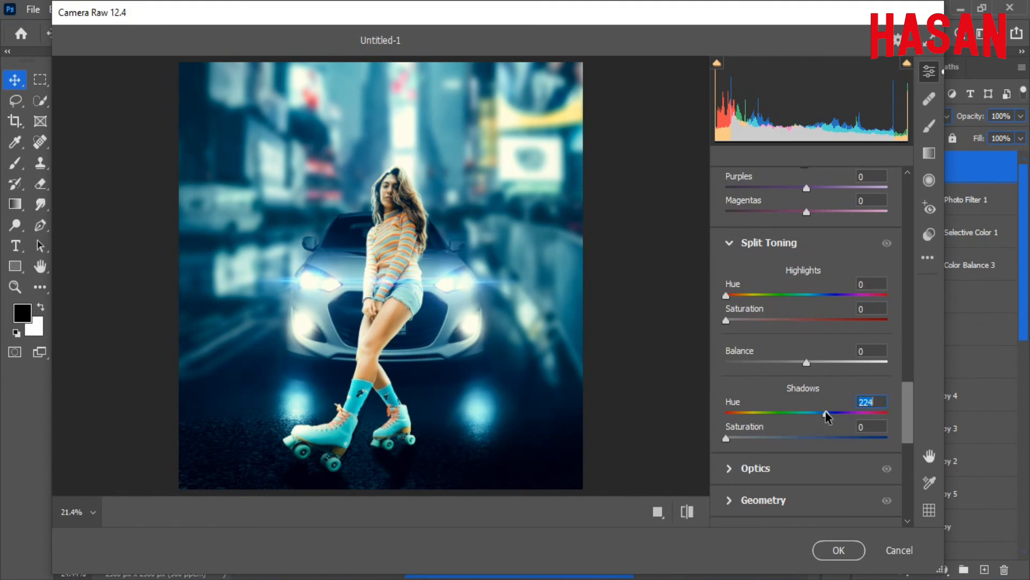
pyautogui.moveTo(726, 438)
pyautogui.mouseDown()
pyautogui.moveTo(787, 437)
pyautogui.moveTo(725, 436)
pyautogui.mouseUp()
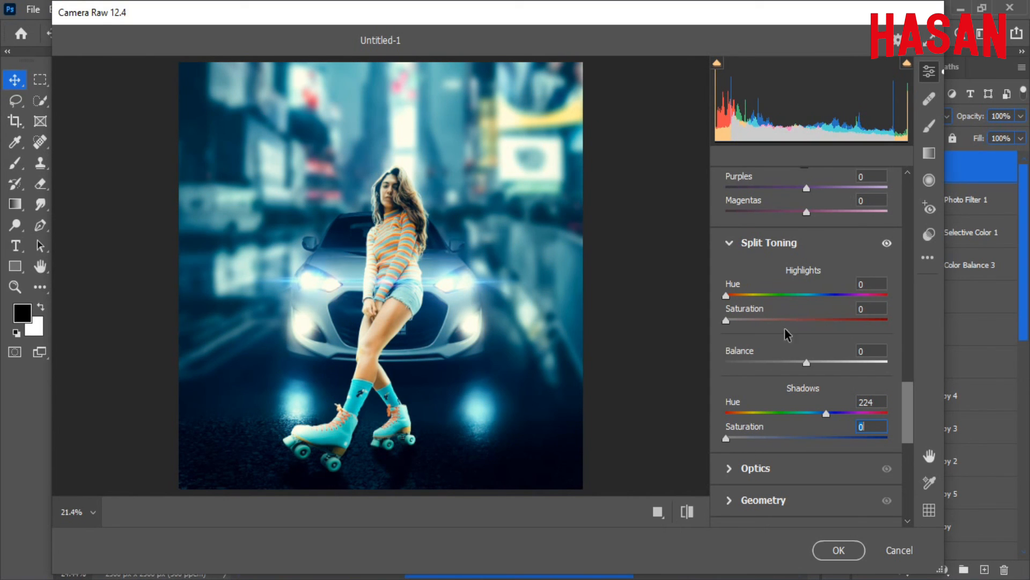
pyautogui.moveTo(823, 294); pyautogui.dragTo(812, 296)
pyautogui.moveTo(726, 320); pyautogui.dragTo(754, 320)
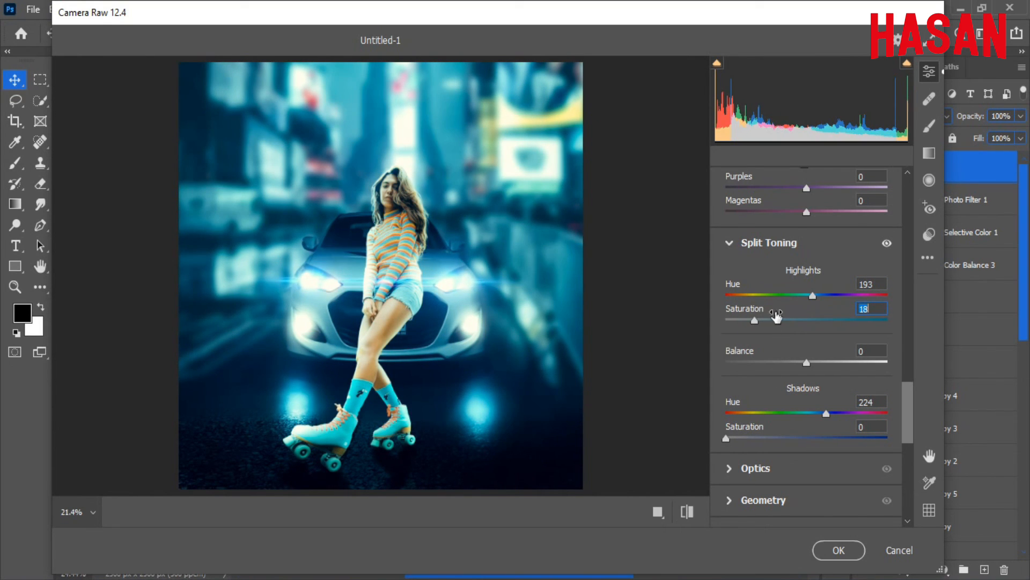
pyautogui.moveTo(775, 417); pyautogui.dragTo(739, 438)
pyautogui.click(743, 437)
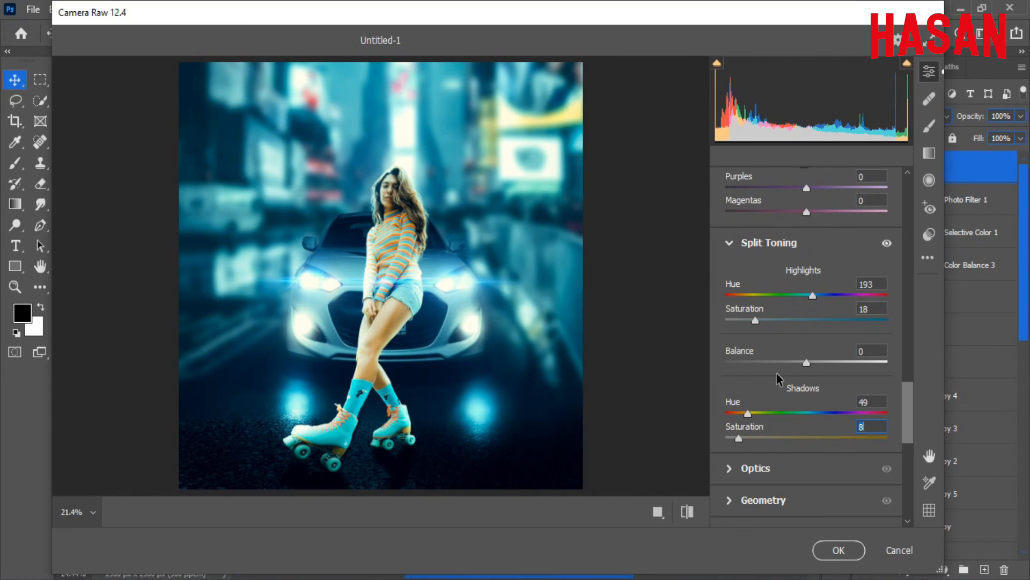
pyautogui.moveTo(754, 320); pyautogui.dragTo(752, 320)
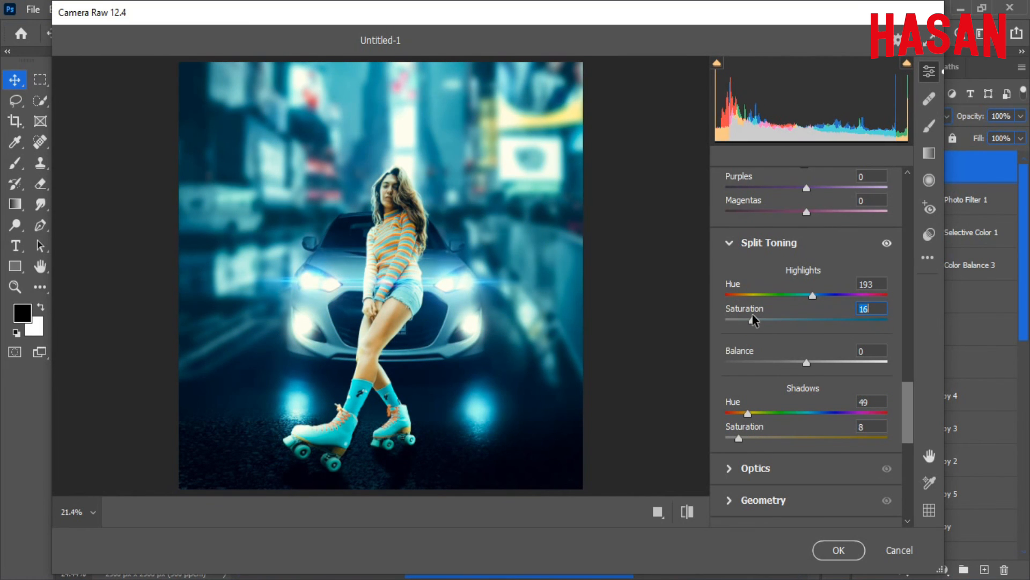
pyautogui.moveTo(807, 362)
pyautogui.mouseDown()
pyautogui.moveTo(784, 363)
pyautogui.moveTo(812, 361)
pyautogui.moveTo(784, 371)
pyautogui.moveTo(800, 375)
pyautogui.mouseUp()
# - Add a slight dark vignette, set the Calibration Blue Primary to Hue +5 and Saturation +10, and apply the Camera Raw filter
pyautogui.scroll(-5, 907, 411)
pyautogui.moveTo(901, 440); pyautogui.dragTo(907, 483)
pyautogui.moveTo(806, 485); pyautogui.dragTo(783, 486)
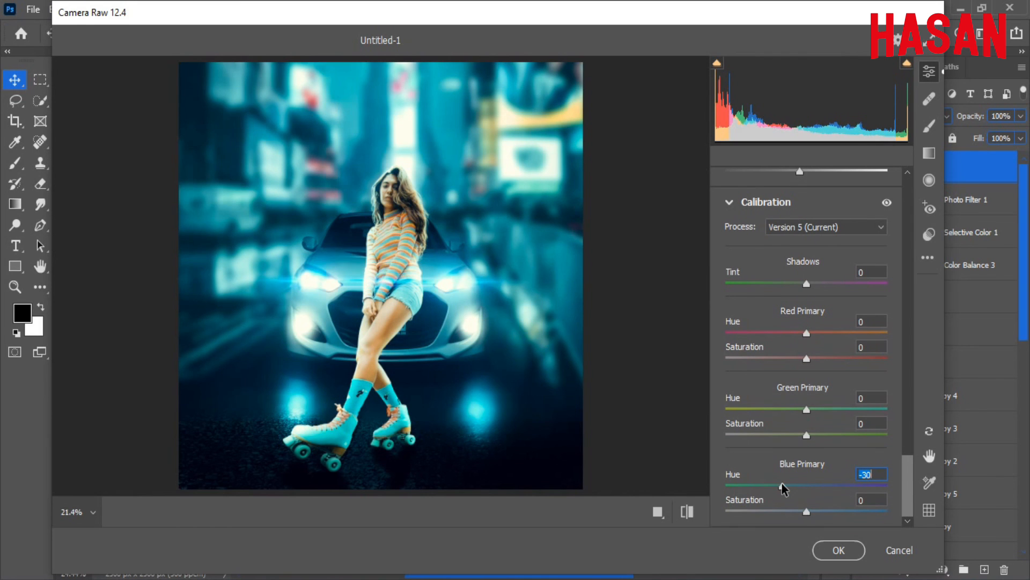
pyautogui.click(823, 513)
pyautogui.click(821, 485)
pyautogui.click(758, 510)
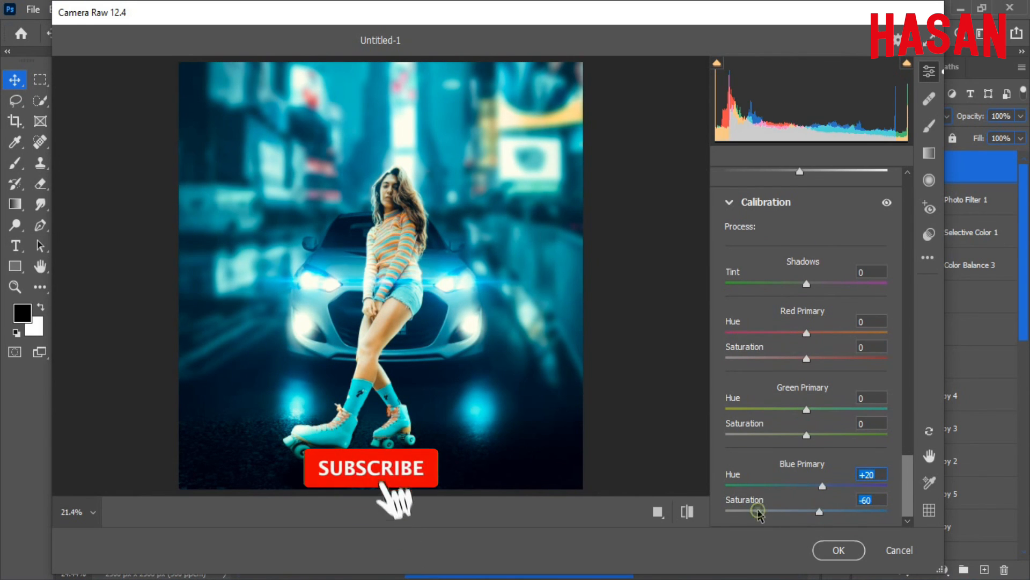
pyautogui.click(803, 511)
pyautogui.moveTo(822, 485)
pyautogui.mouseDown()
pyautogui.moveTo(852, 486)
pyautogui.moveTo(779, 484)
pyautogui.moveTo(810, 485)
pyautogui.mouseUp()
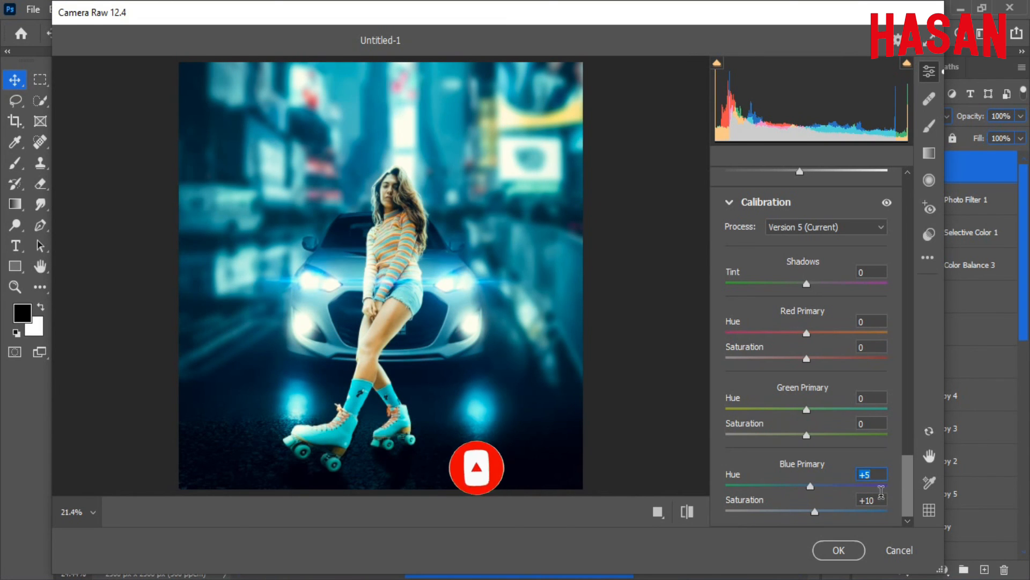
pyautogui.click(838, 549)
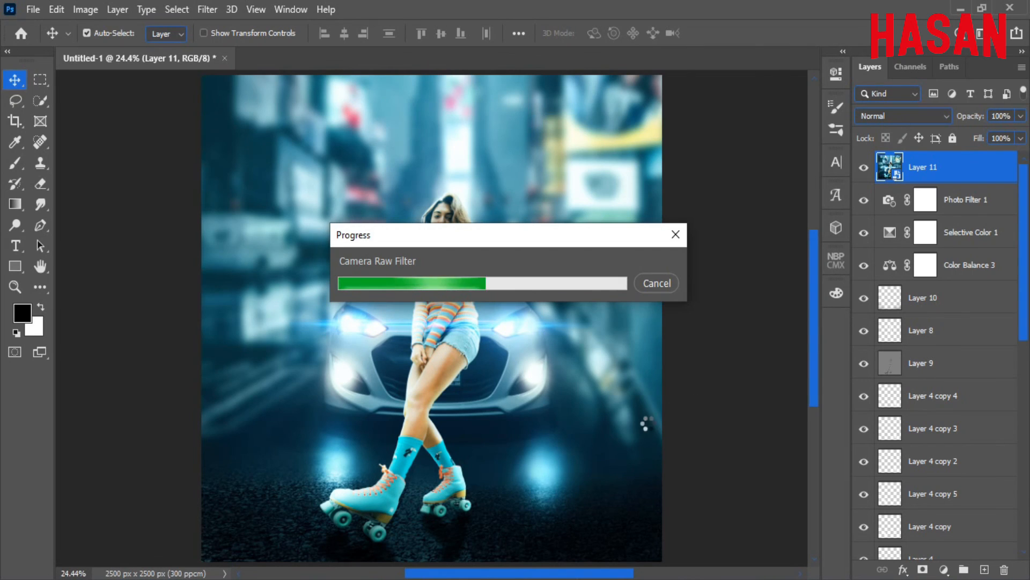
# - Collapse Layer 11's smart filter list and toggle the layer's visibility to compare the image before and after the filter
pyautogui.click(1013, 167)
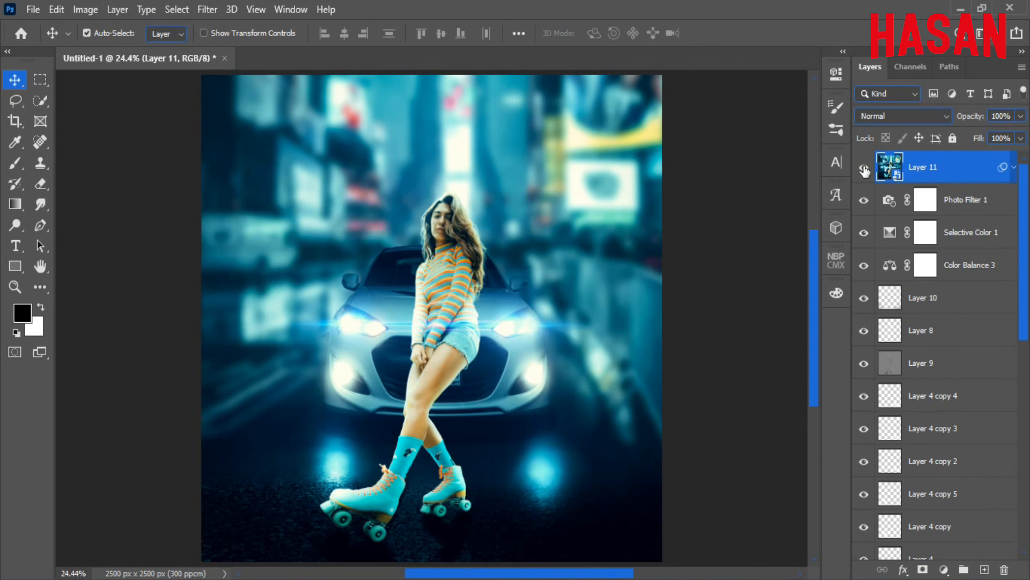
pyautogui.click(864, 167)
pyautogui.click(864, 168)
# - Create a new top layer and stamp all visible layers into it
pyautogui.click(985, 569)
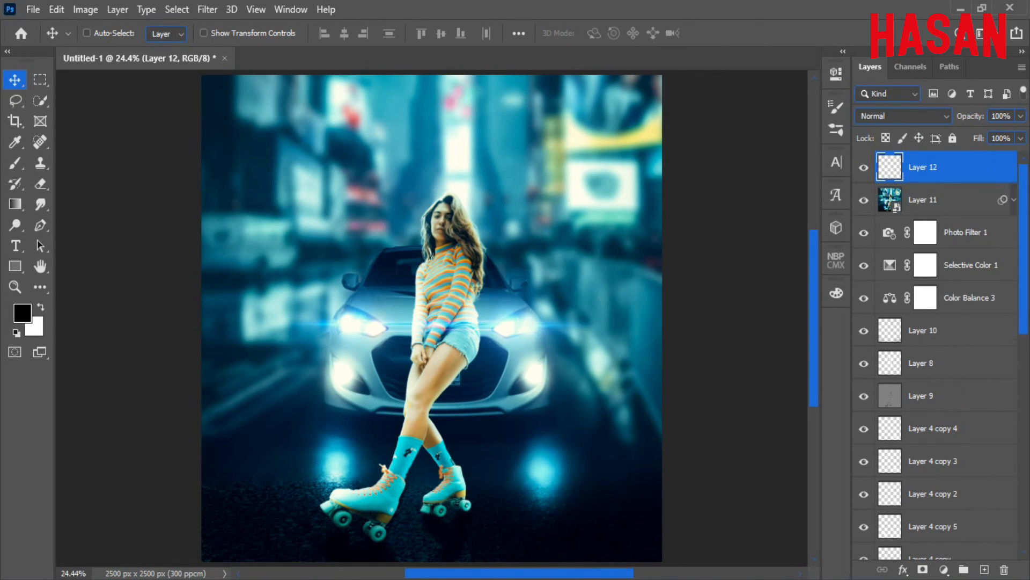
pyautogui.hotkey('ctrl', 'alt', 'shift', 'e')
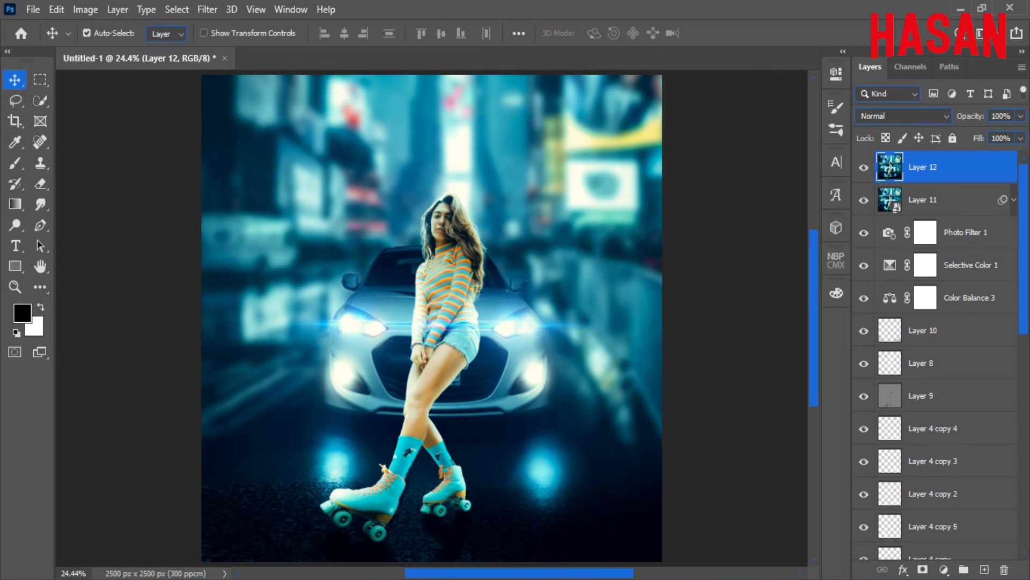